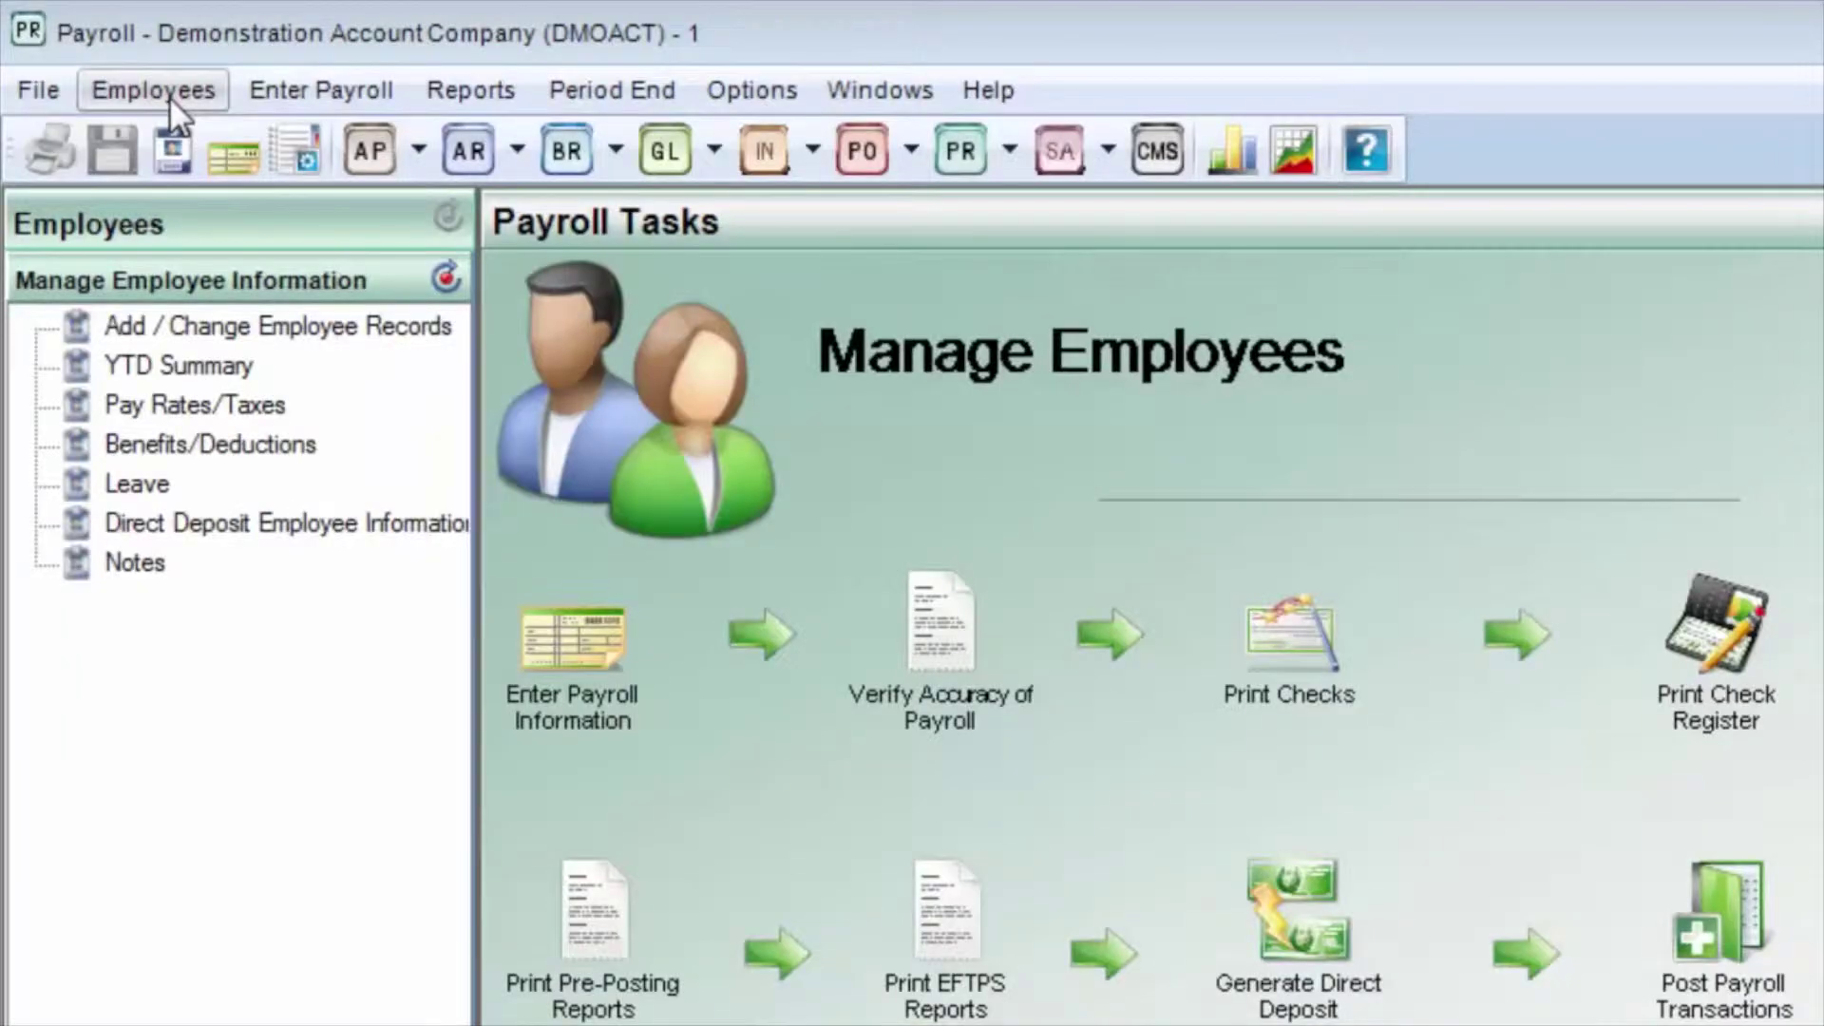
Step: Open the list of employee tasks in the Payroll module's Employees pane
left_click(163, 91)
Step: Open Employee Management, load ARCHER's record and step through its address fields to City
left_click(175, 152)
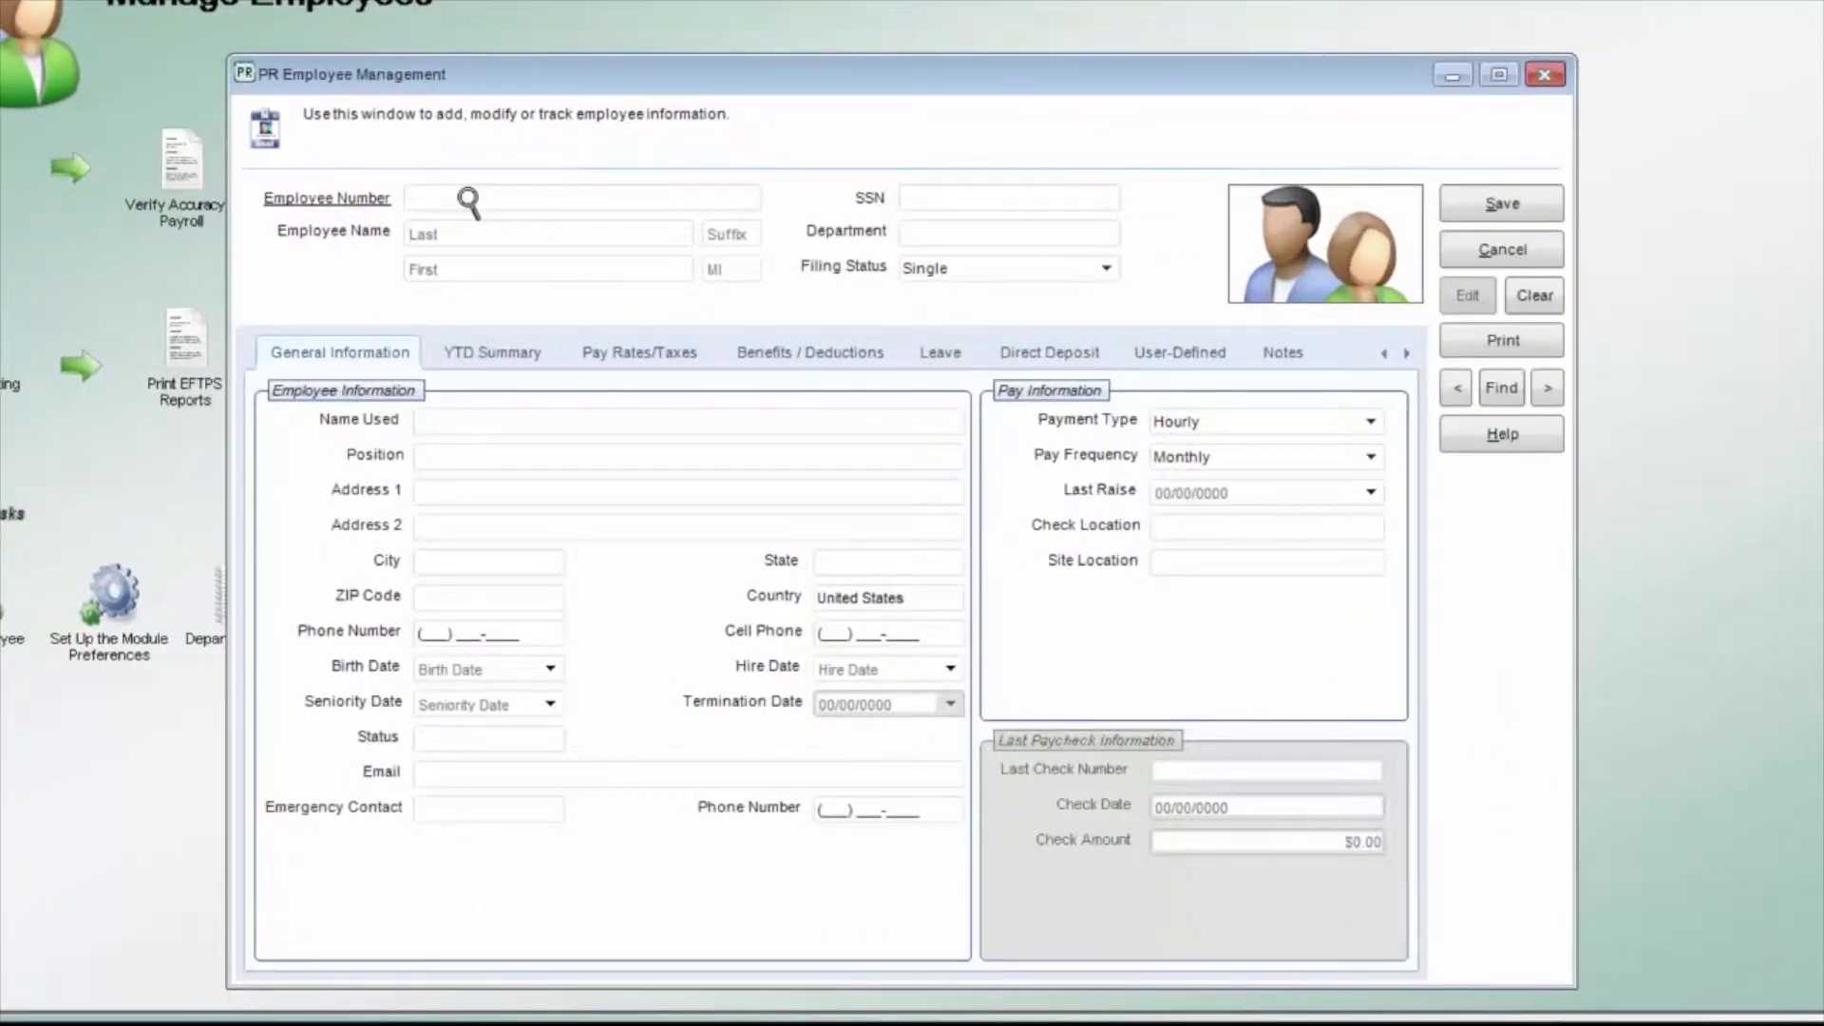
left_click(467, 199)
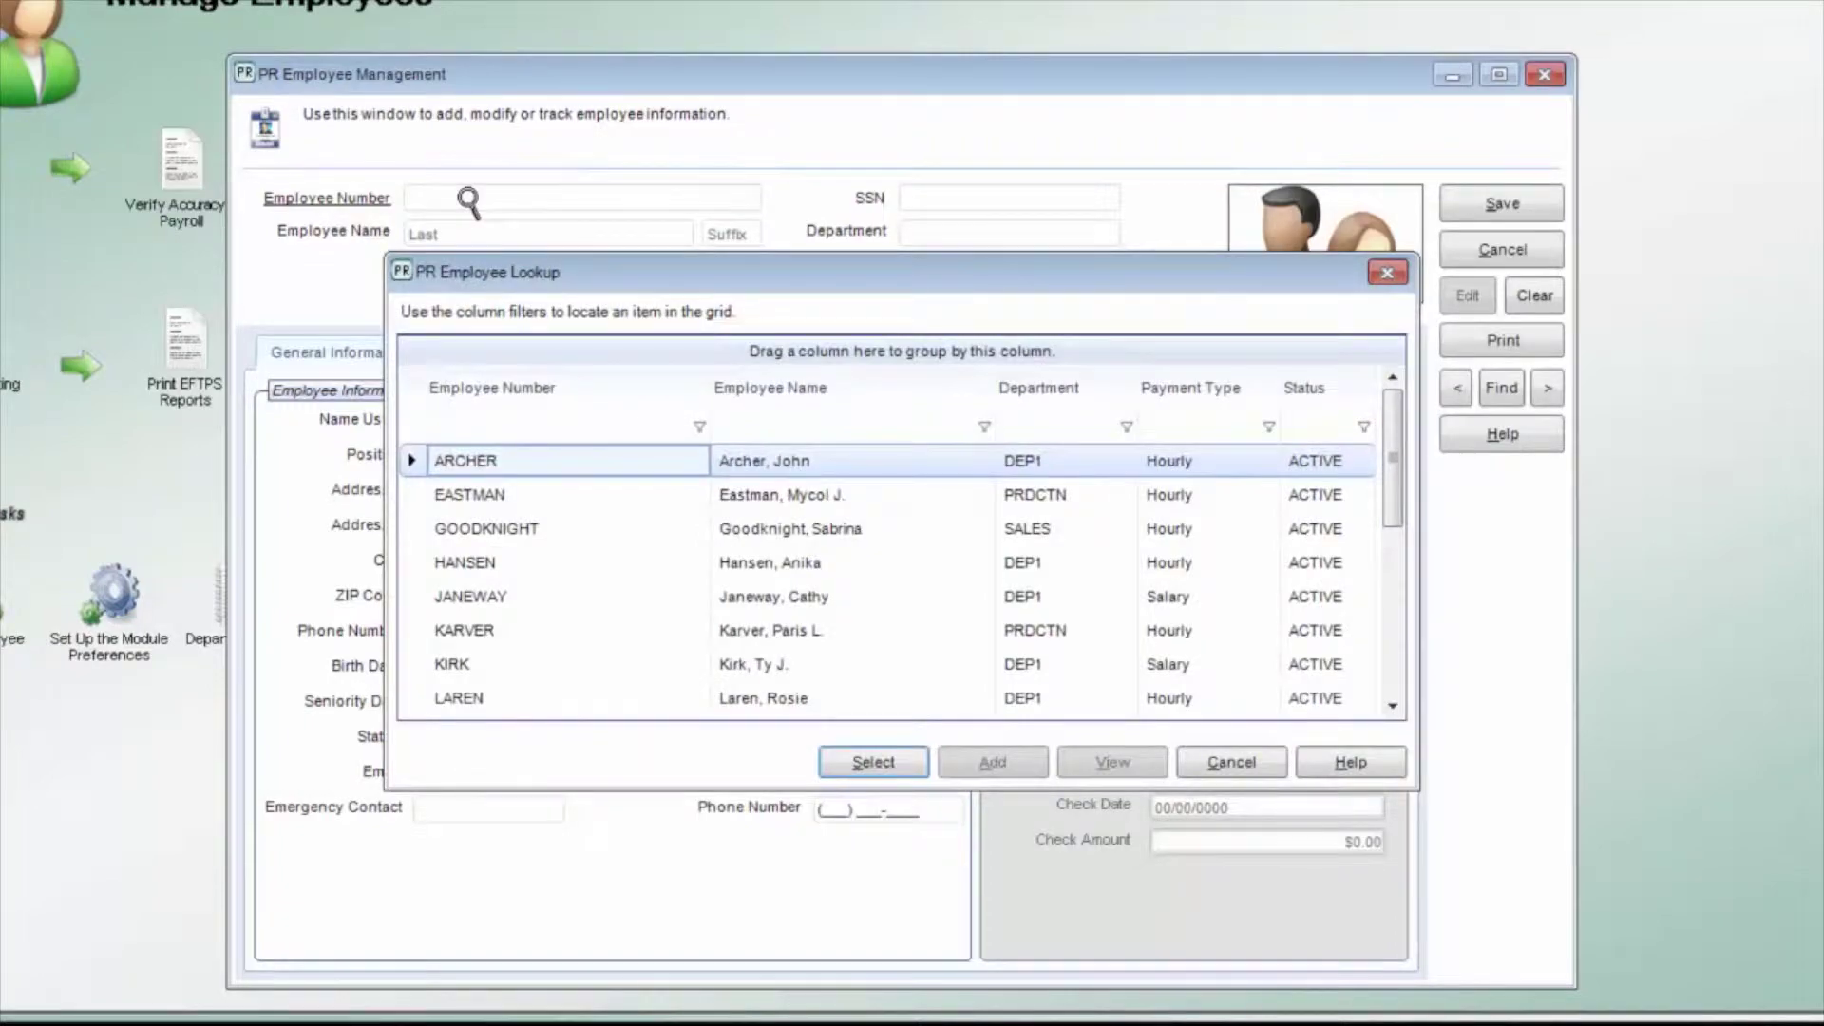
key("Return")
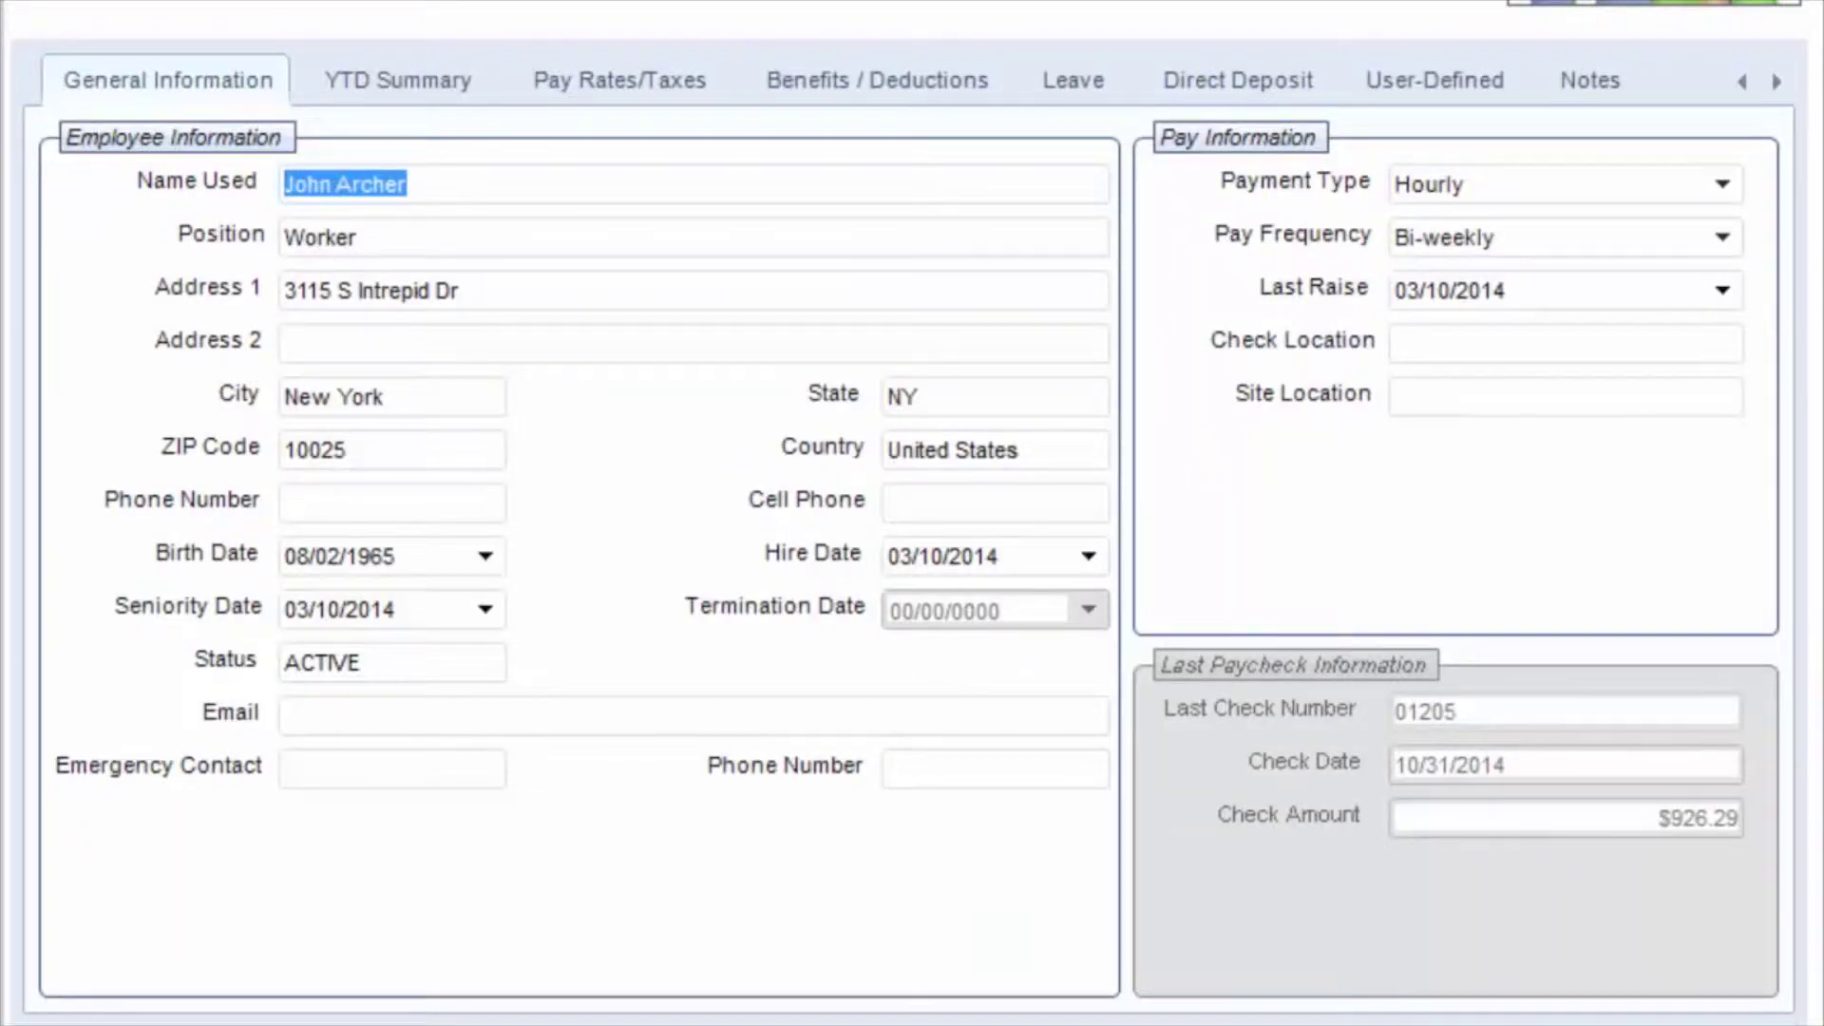
key("Tab")
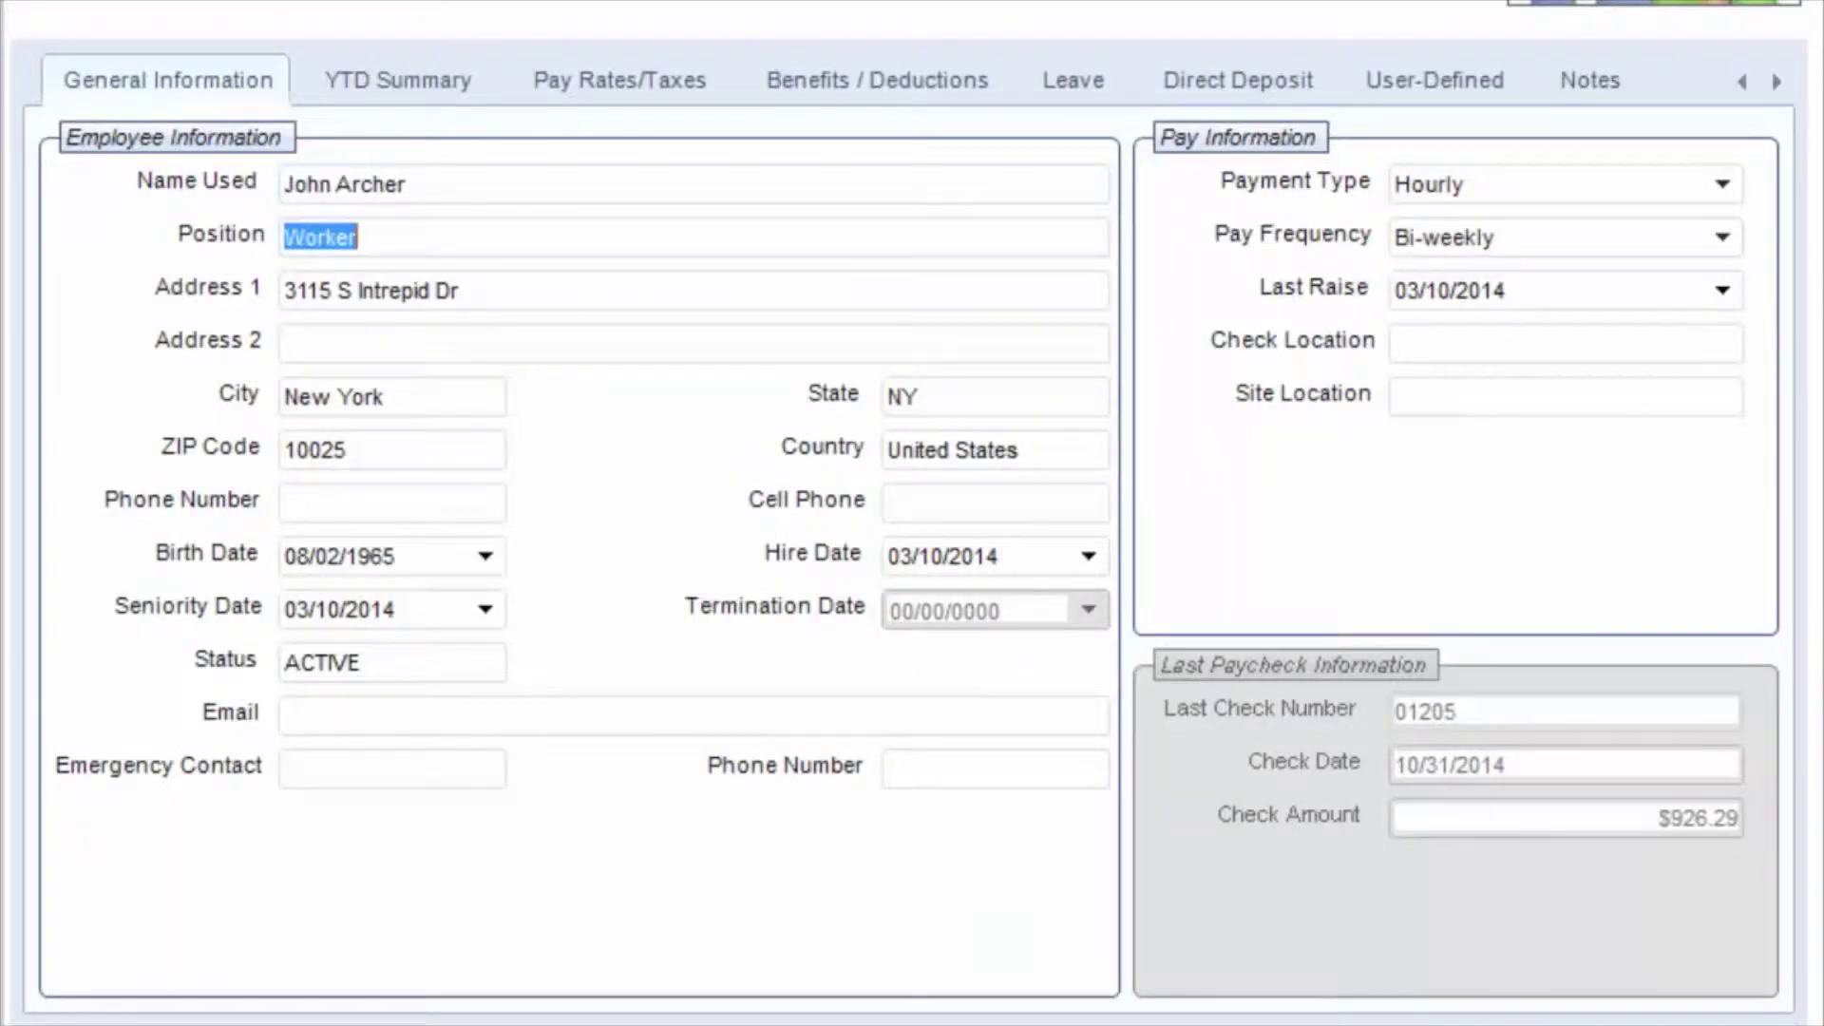
key("Tab")
key("Tab")
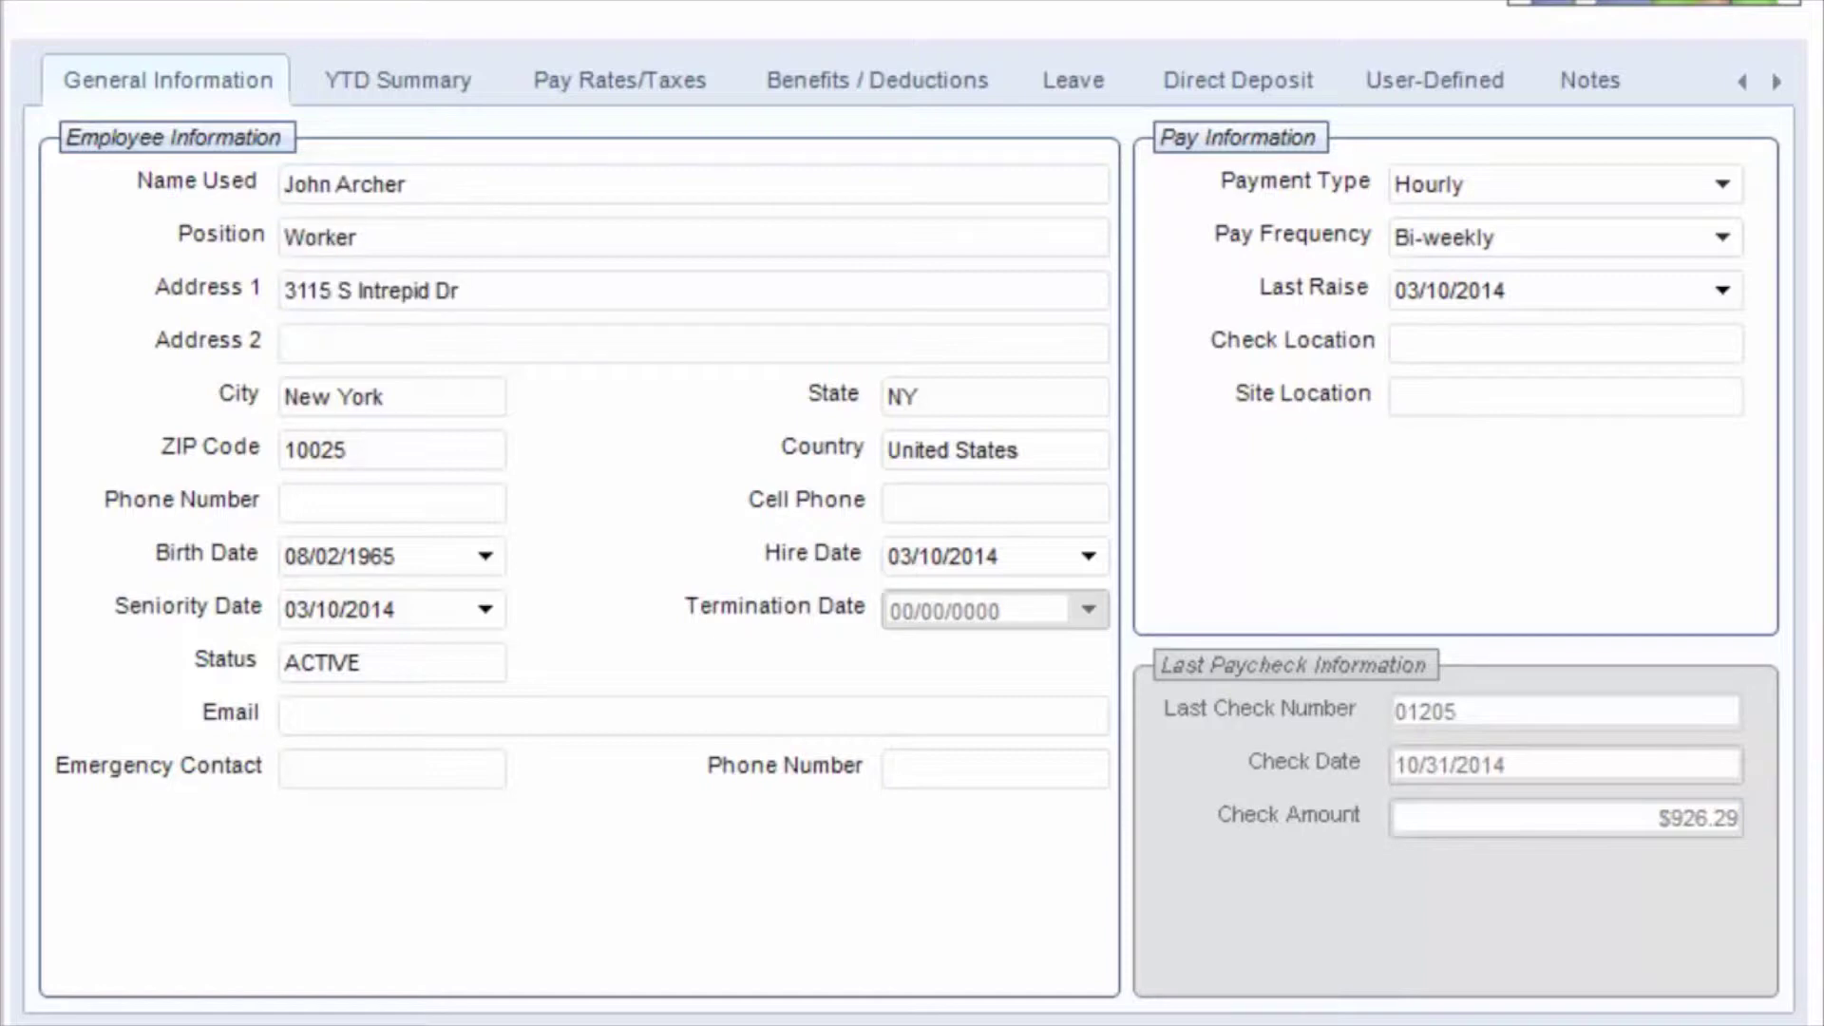
key("Tab")
key("Tab")
key("Tab")
key("Tab")
key("Tab")
key("Tab")
key("Tab")
key("Tab")
key("Tab")
key("Tab")
key("Tab")
key("Tab")
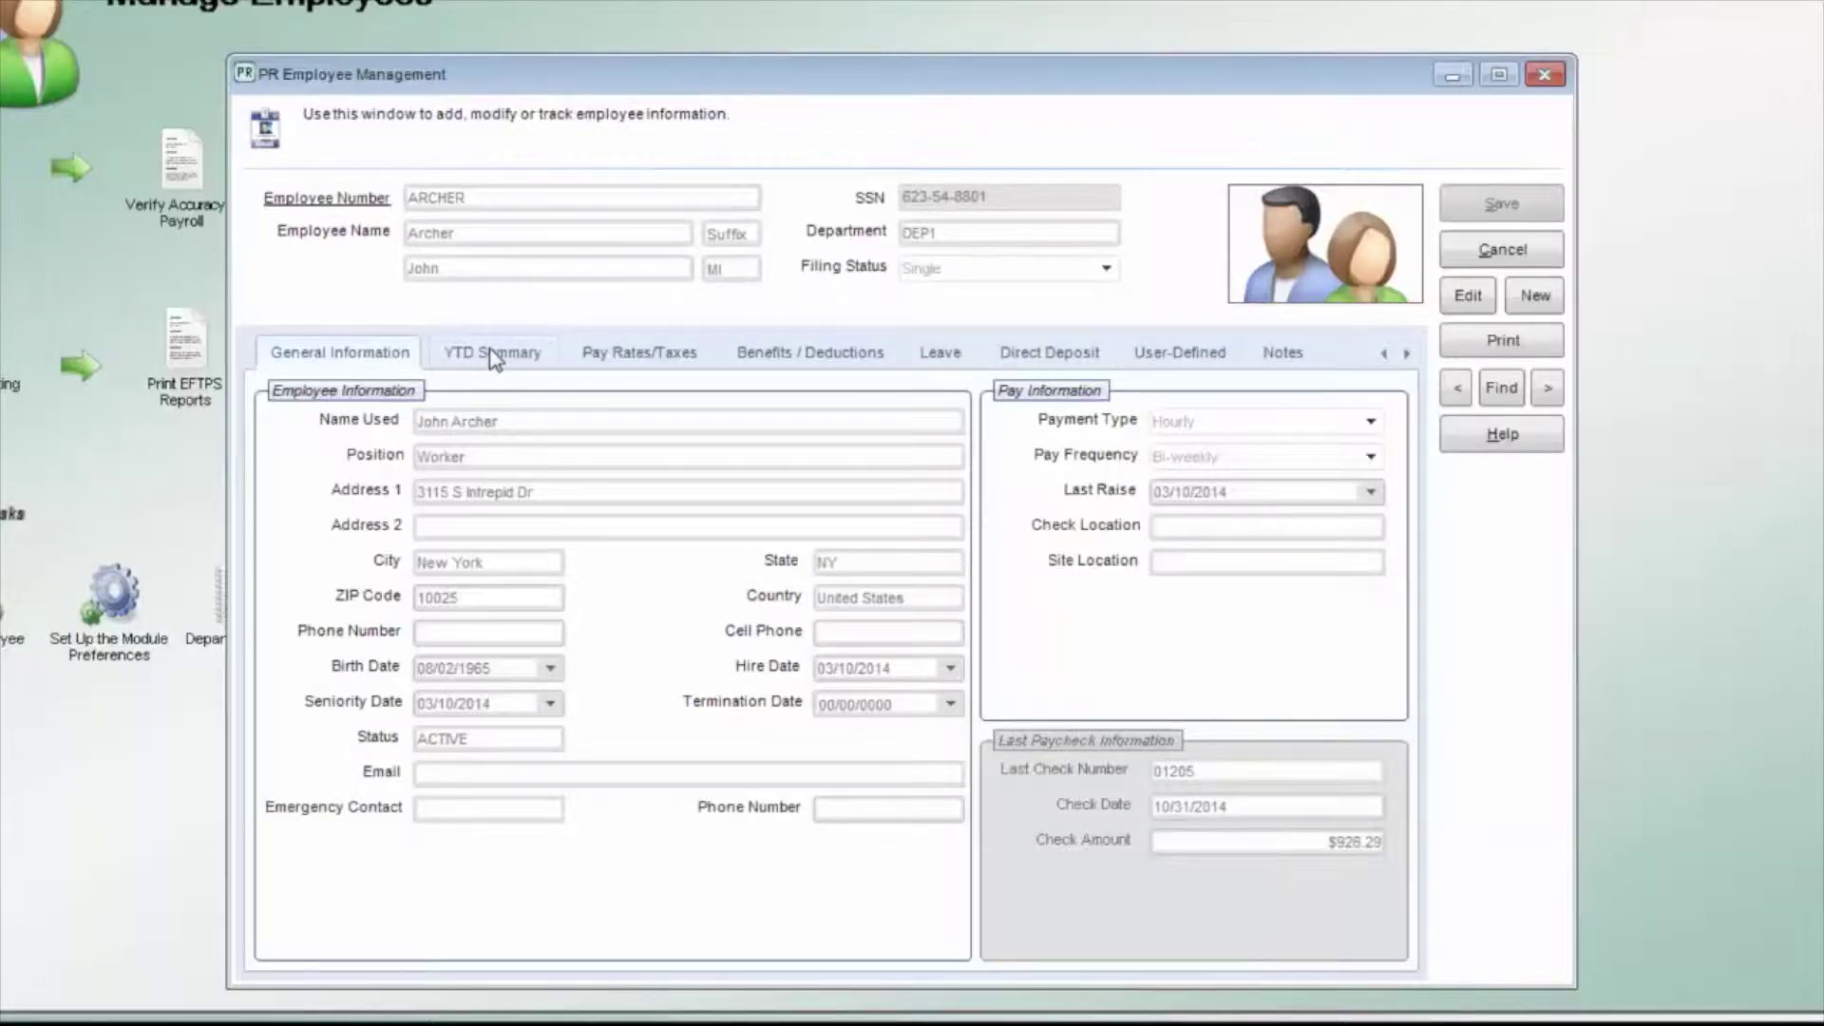
Step: Show ARCHER's YTD Summary and preview the Employee History Report on screen
left_click(493, 353)
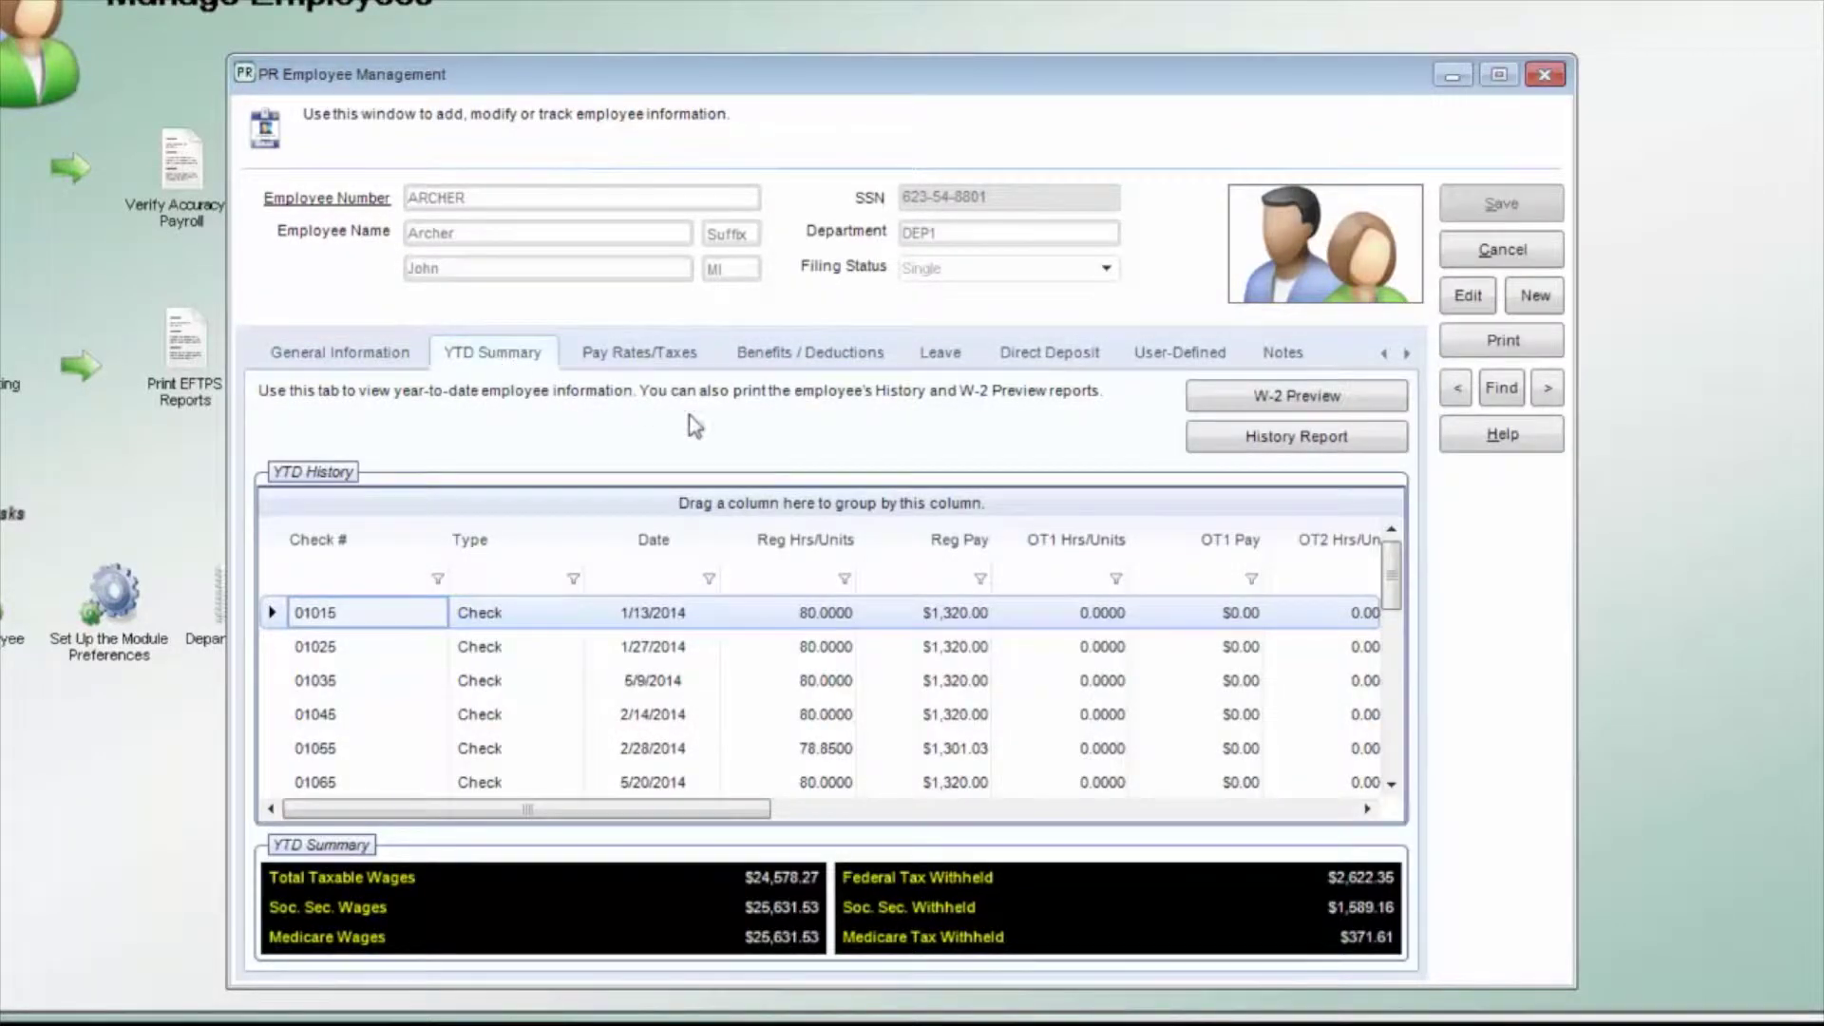
left_click(1273, 442)
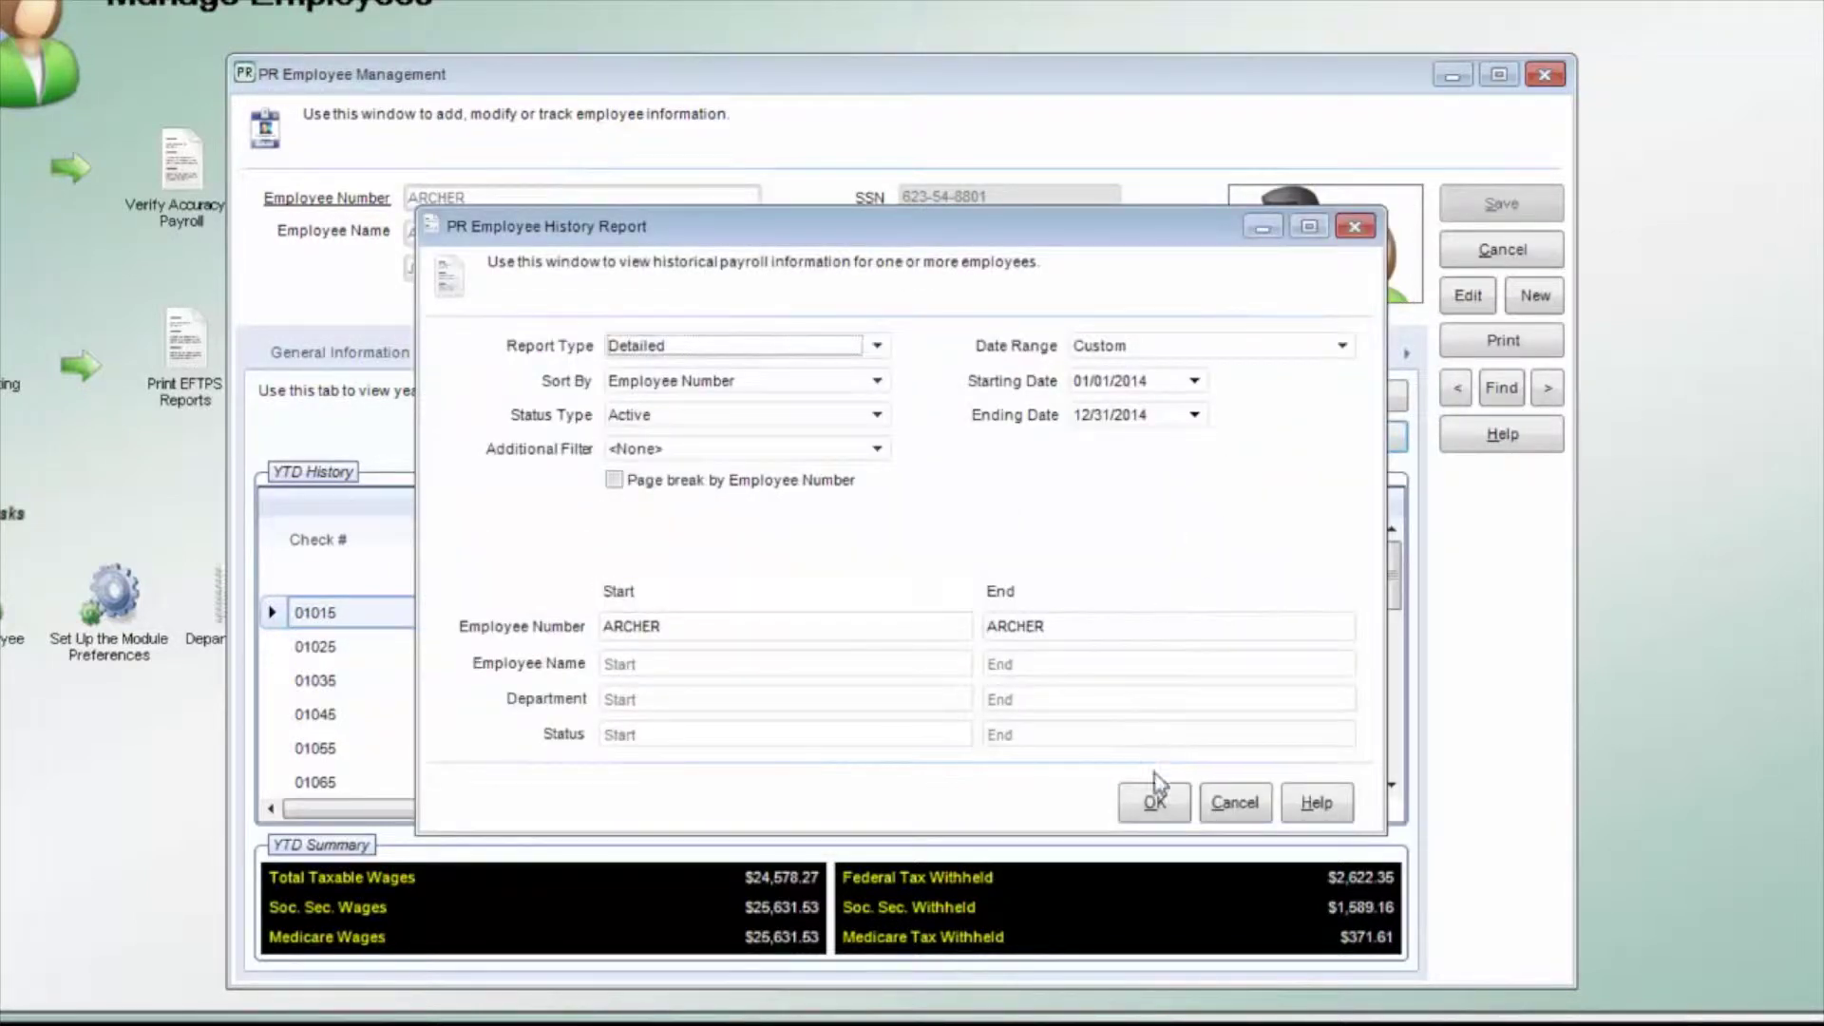
left_click(1152, 803)
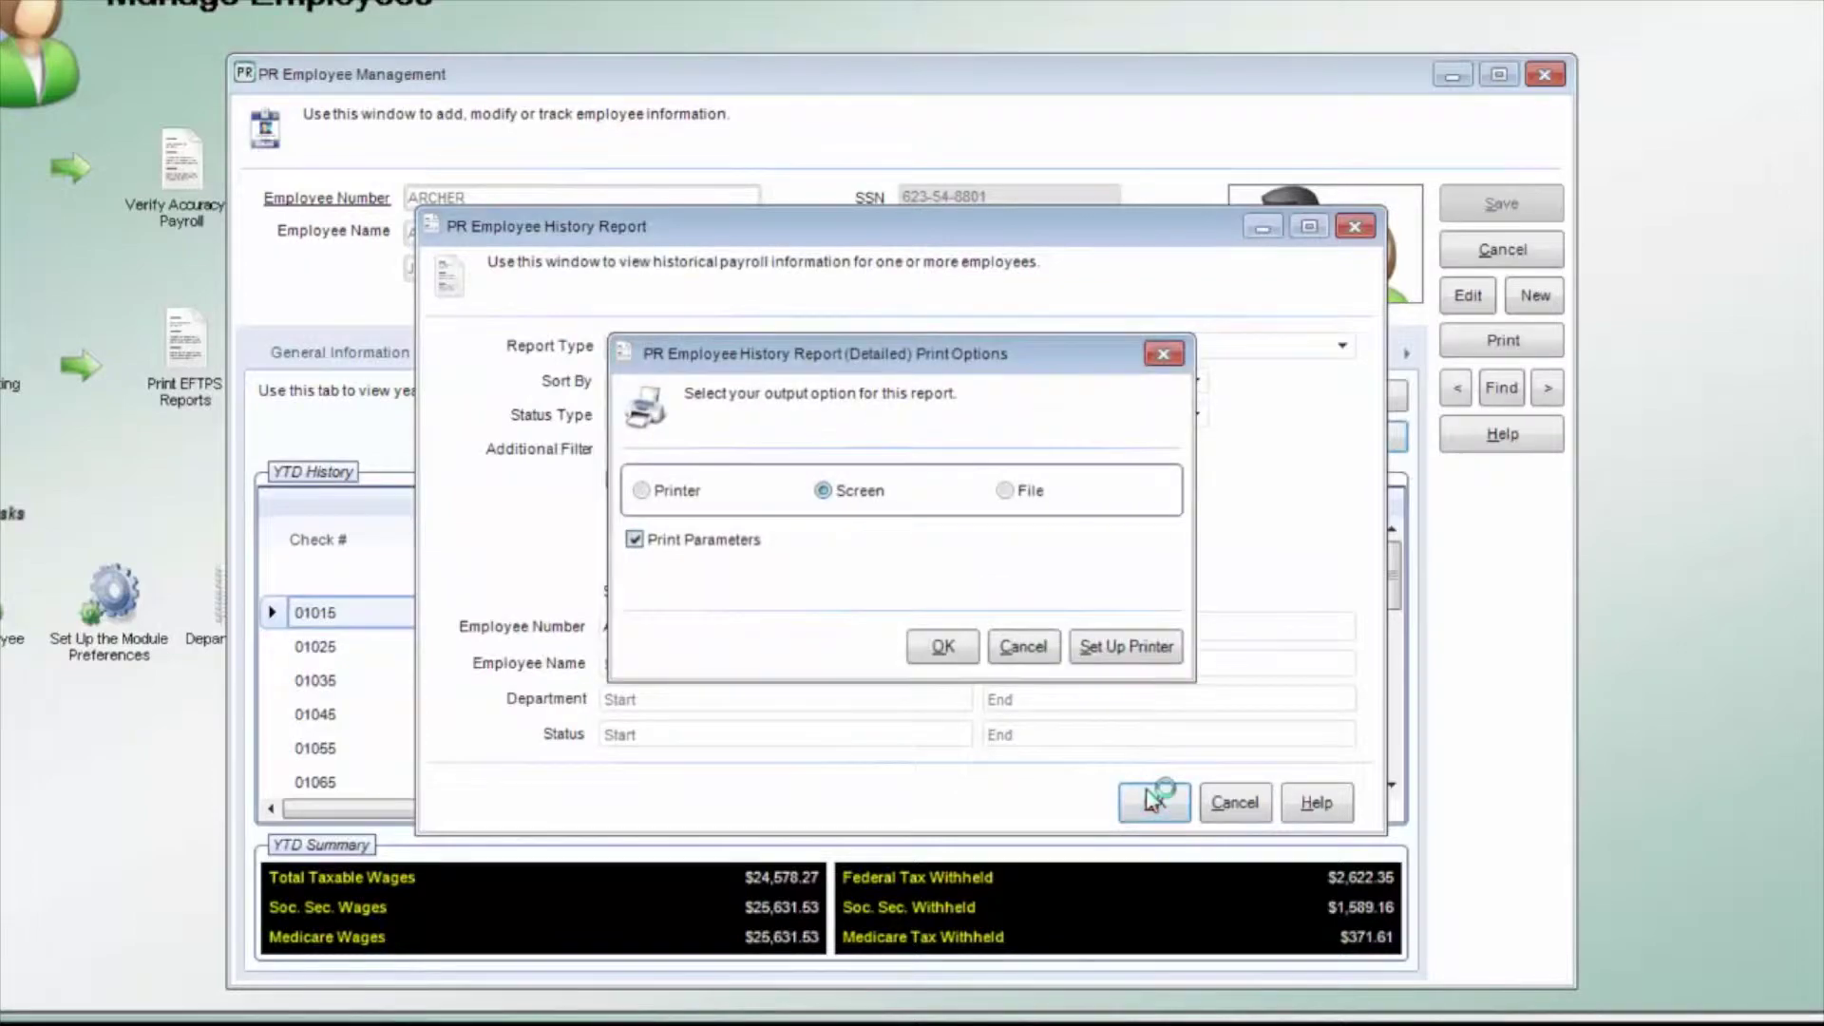
left_click(939, 644)
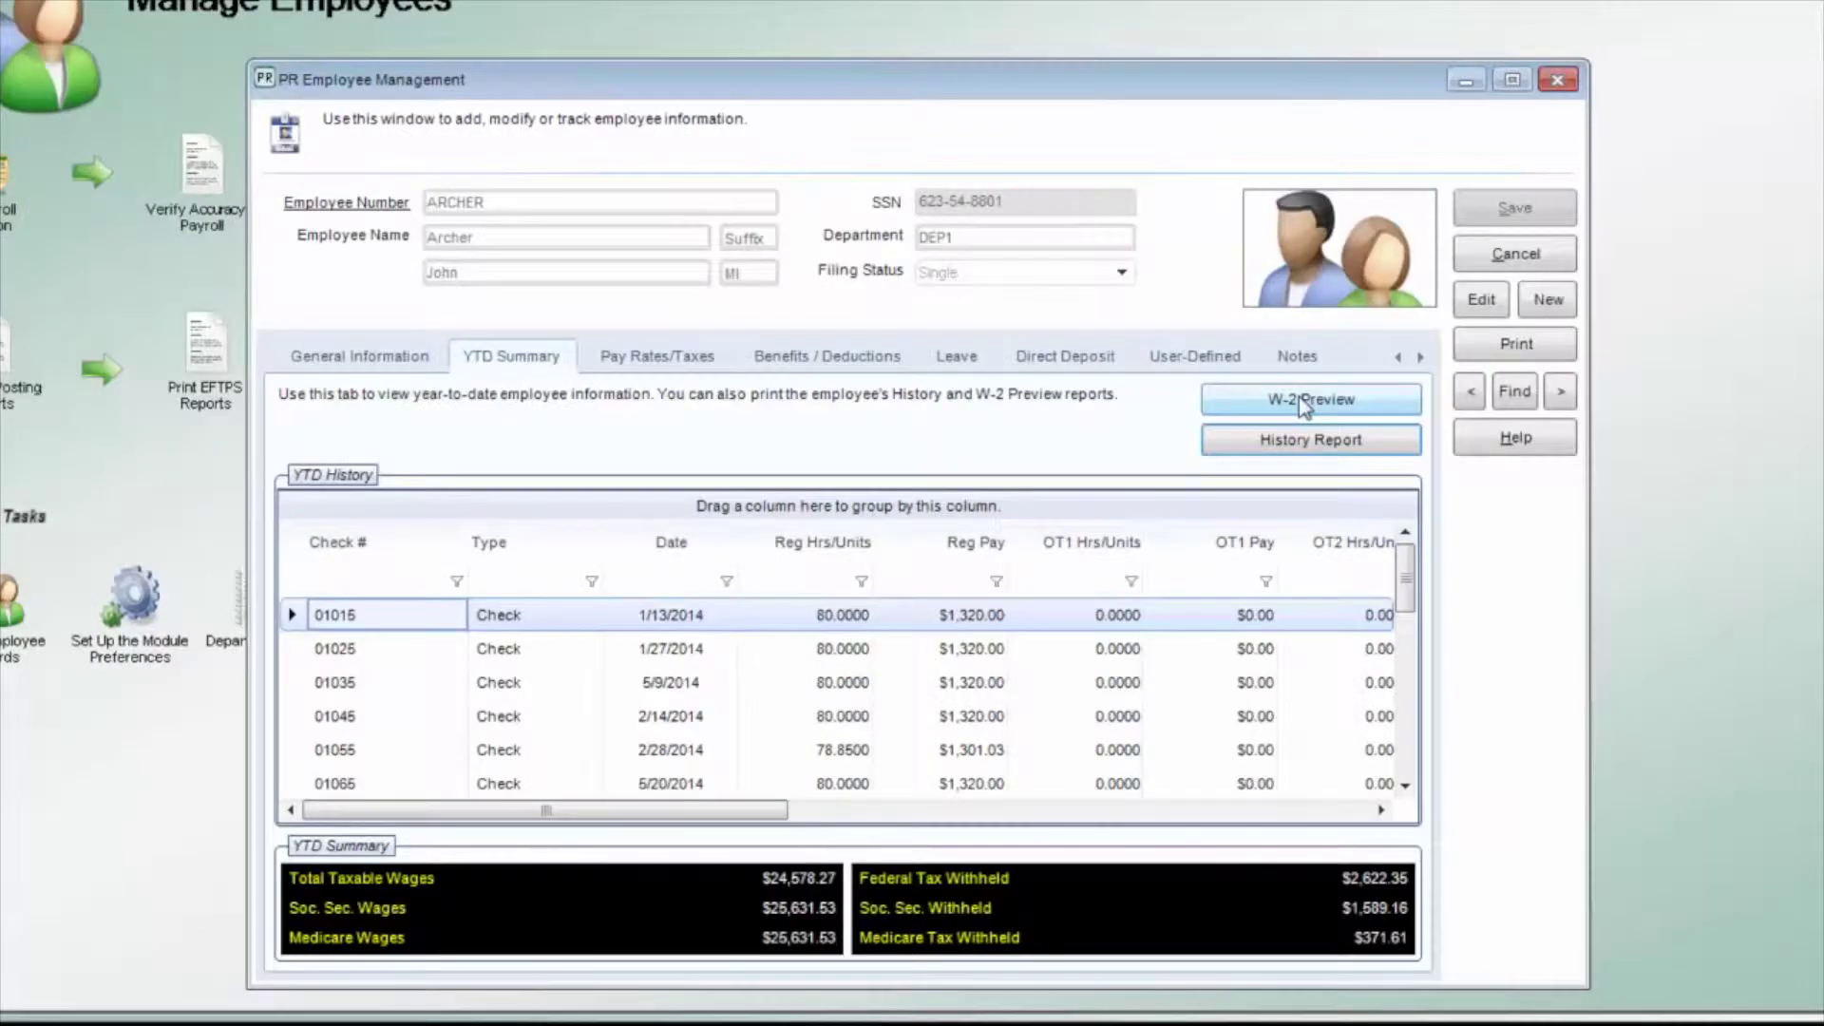
Step: Preview ARCHER's W-2 figures on screen, then close the W-2 Preview Report viewer
left_click(1298, 397)
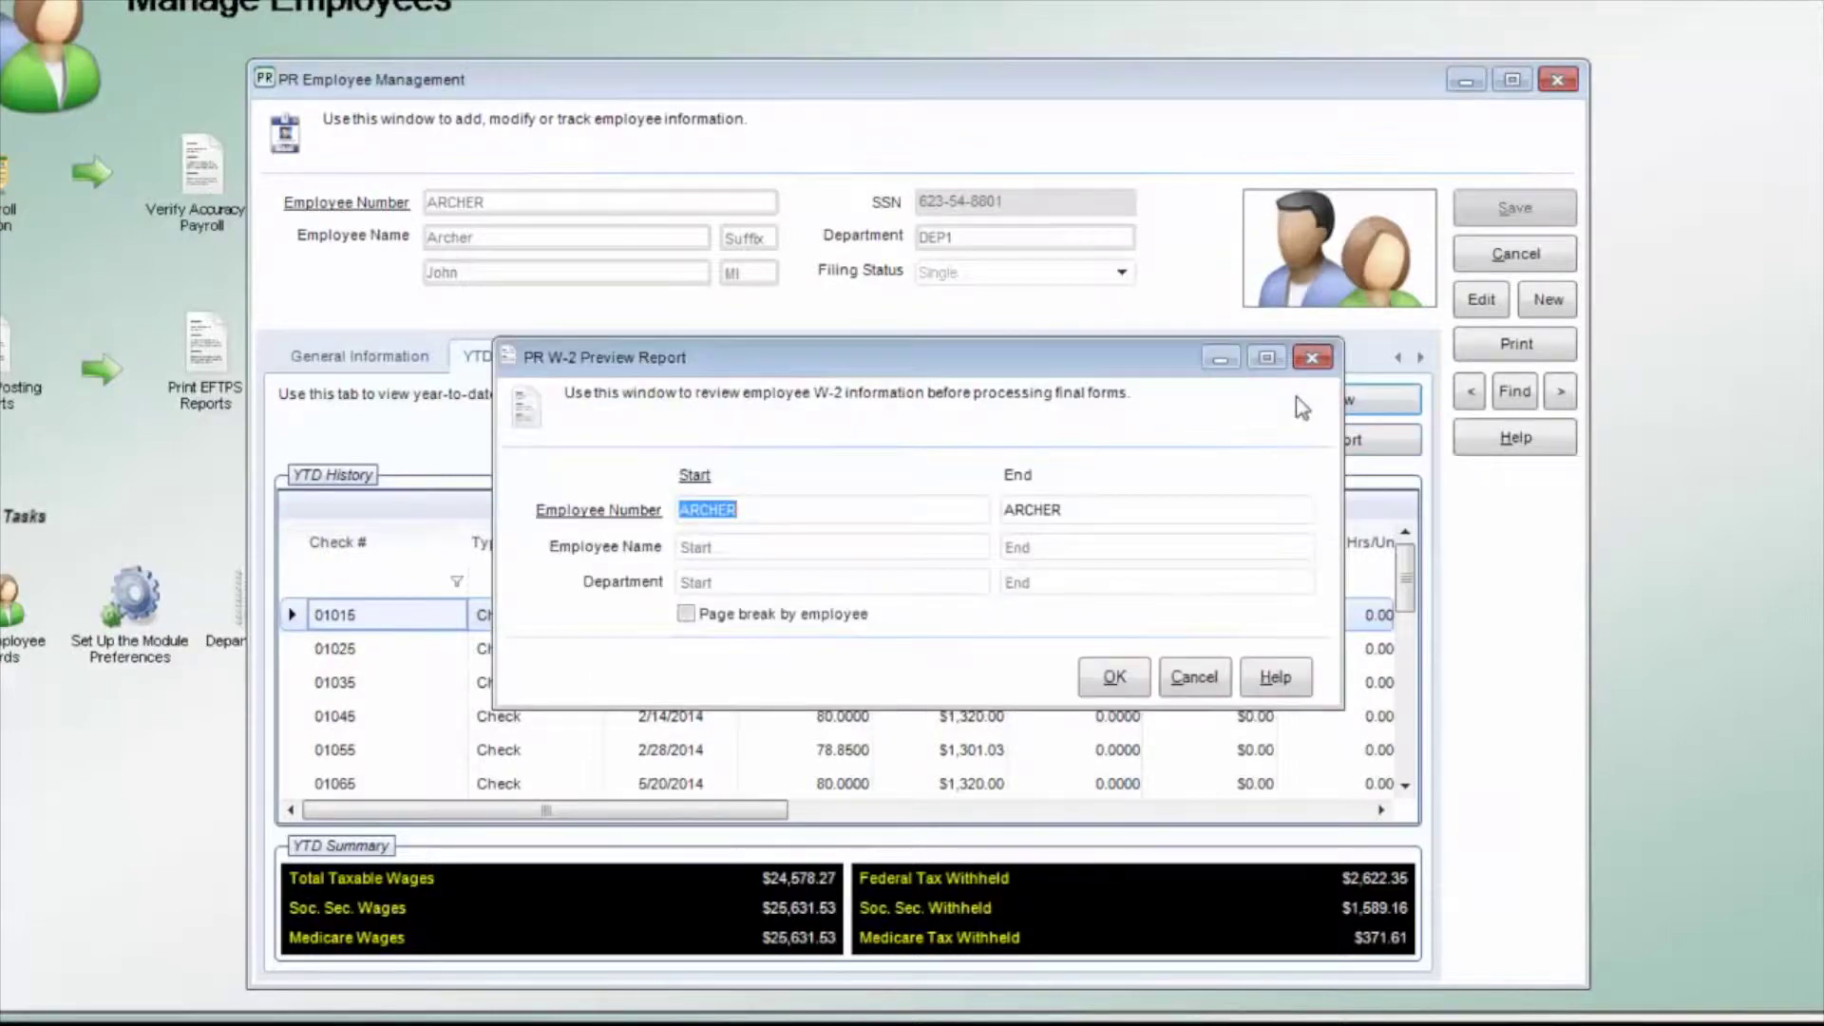
left_click(1114, 676)
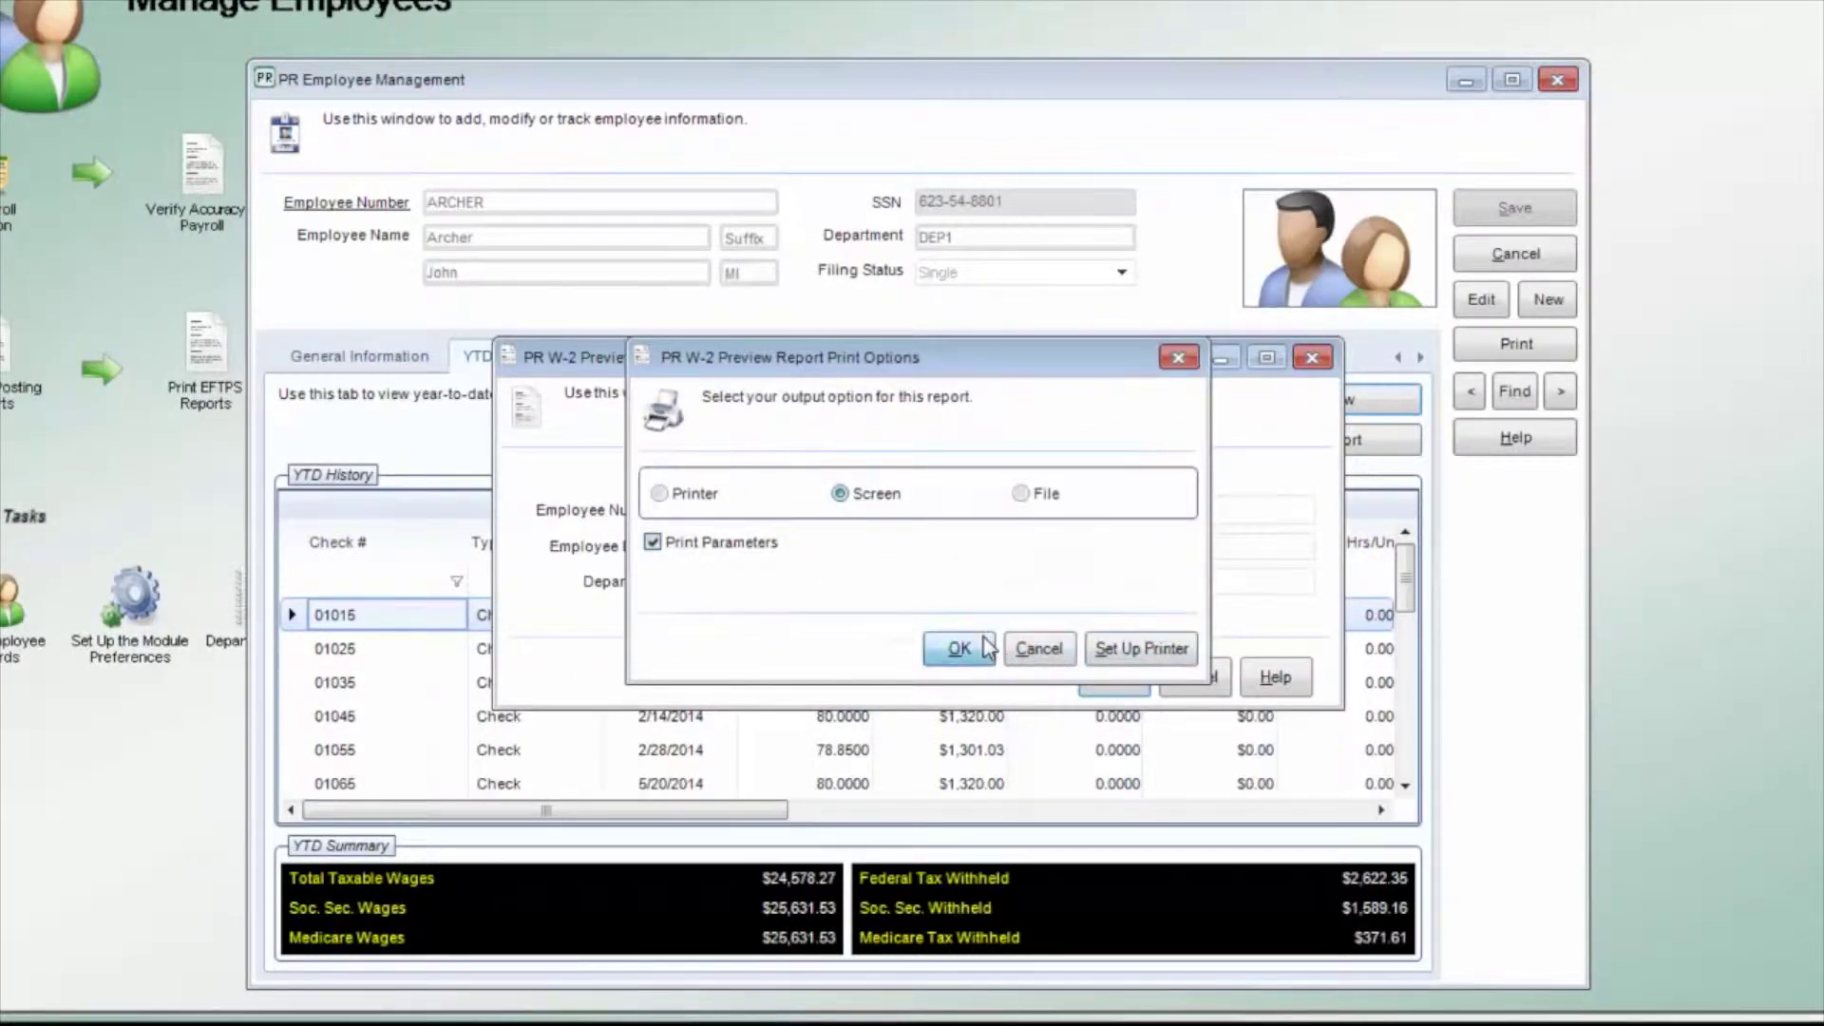
left_click(959, 649)
left_click(1810, 939)
left_click(1810, 938)
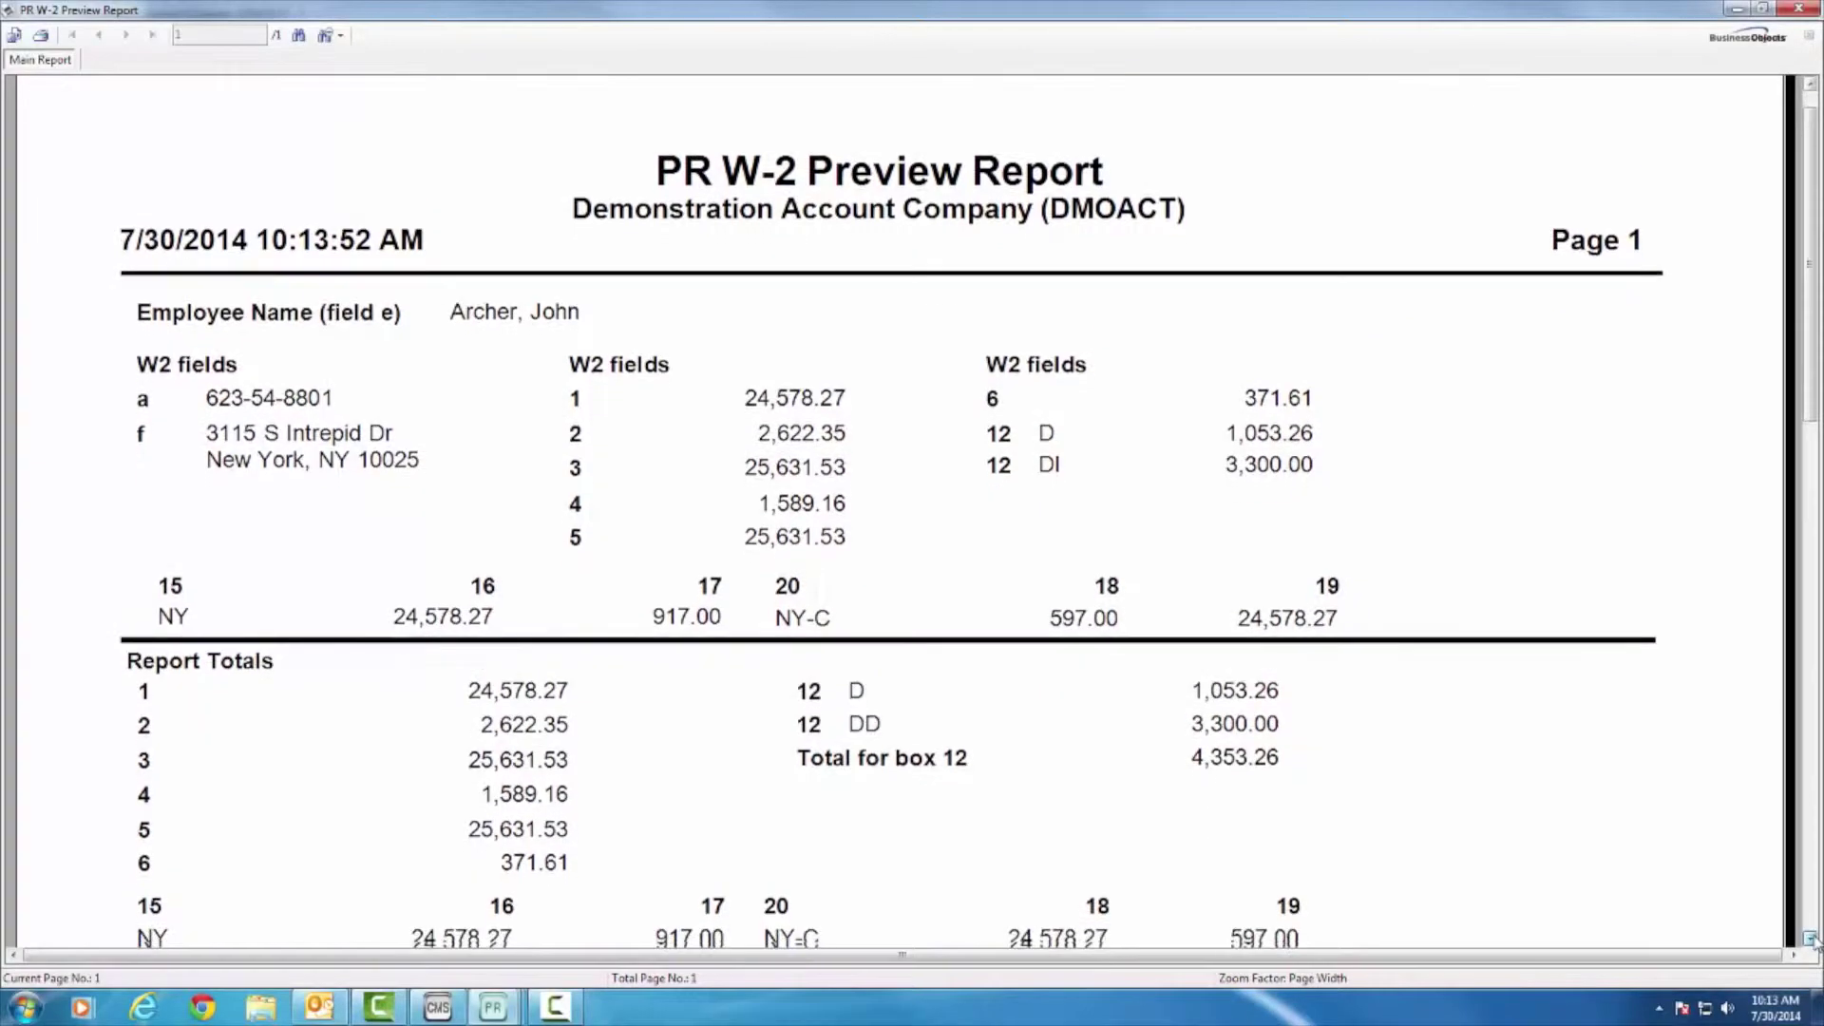
left_click(1809, 938)
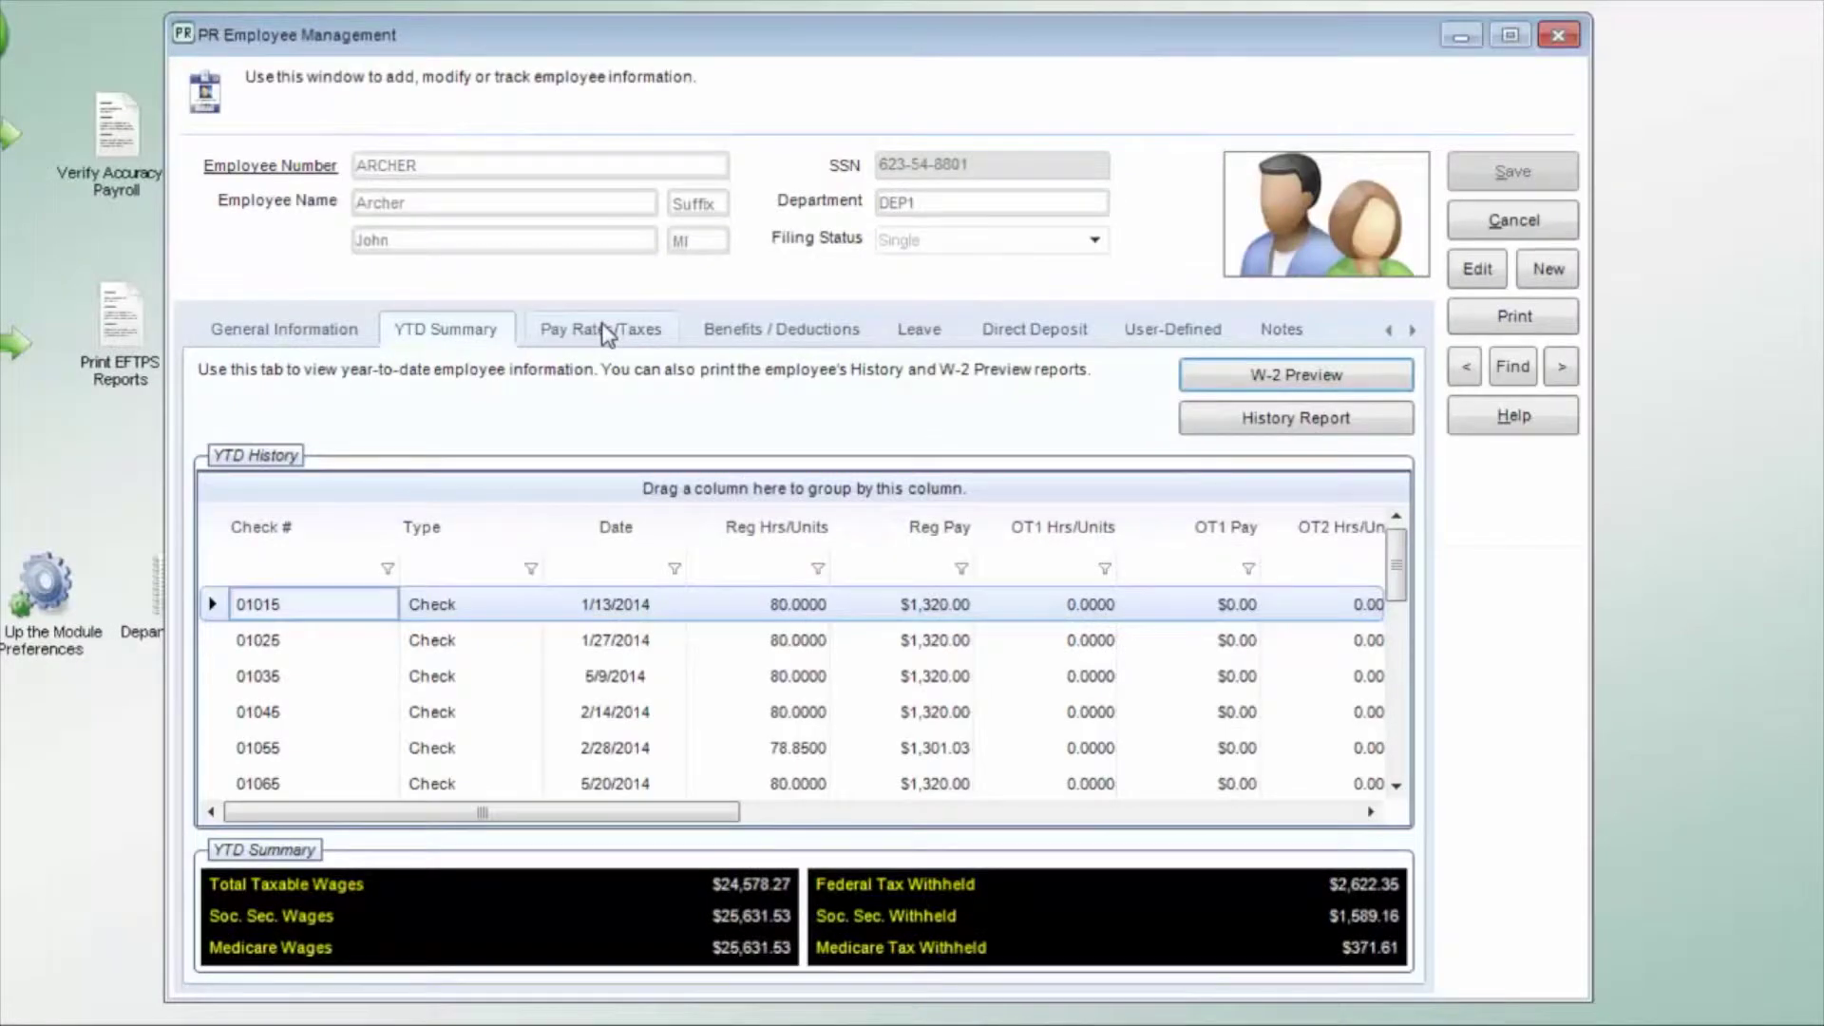
left_click(605, 333)
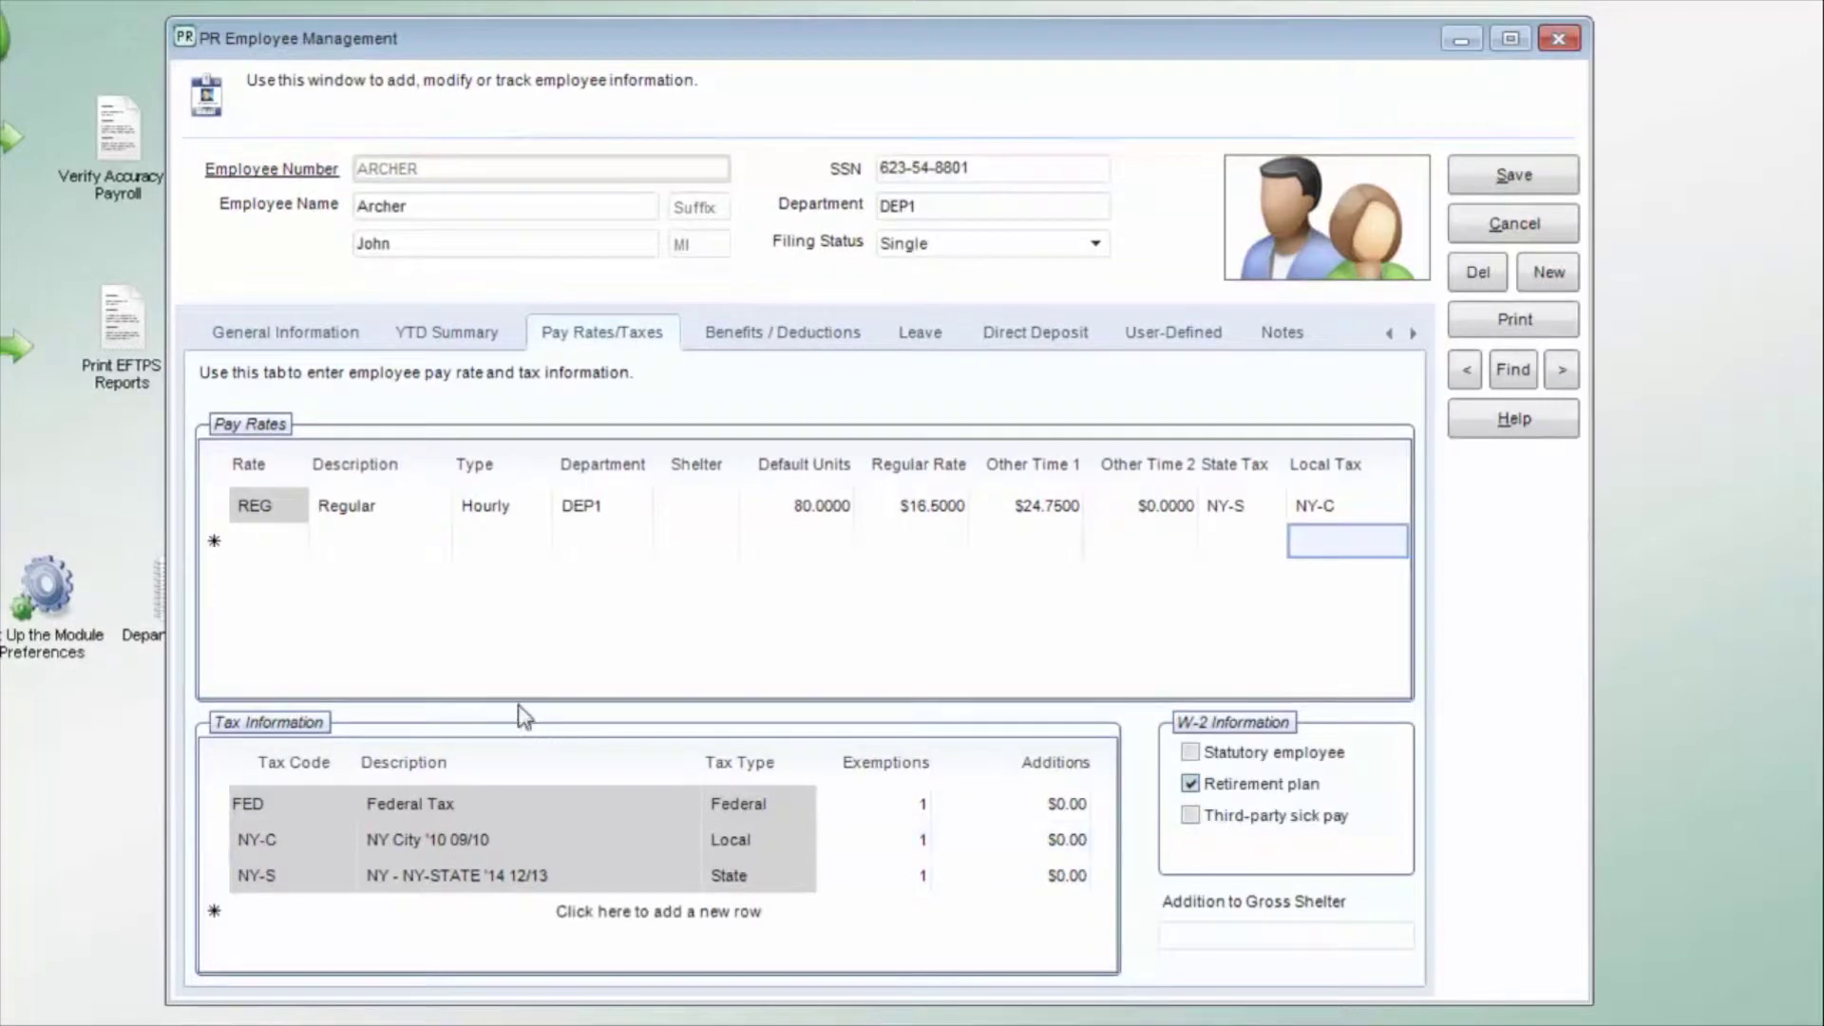
Step: Add a trial NEW1 pay rate row with a 25.00 regular rate
left_click(247, 534)
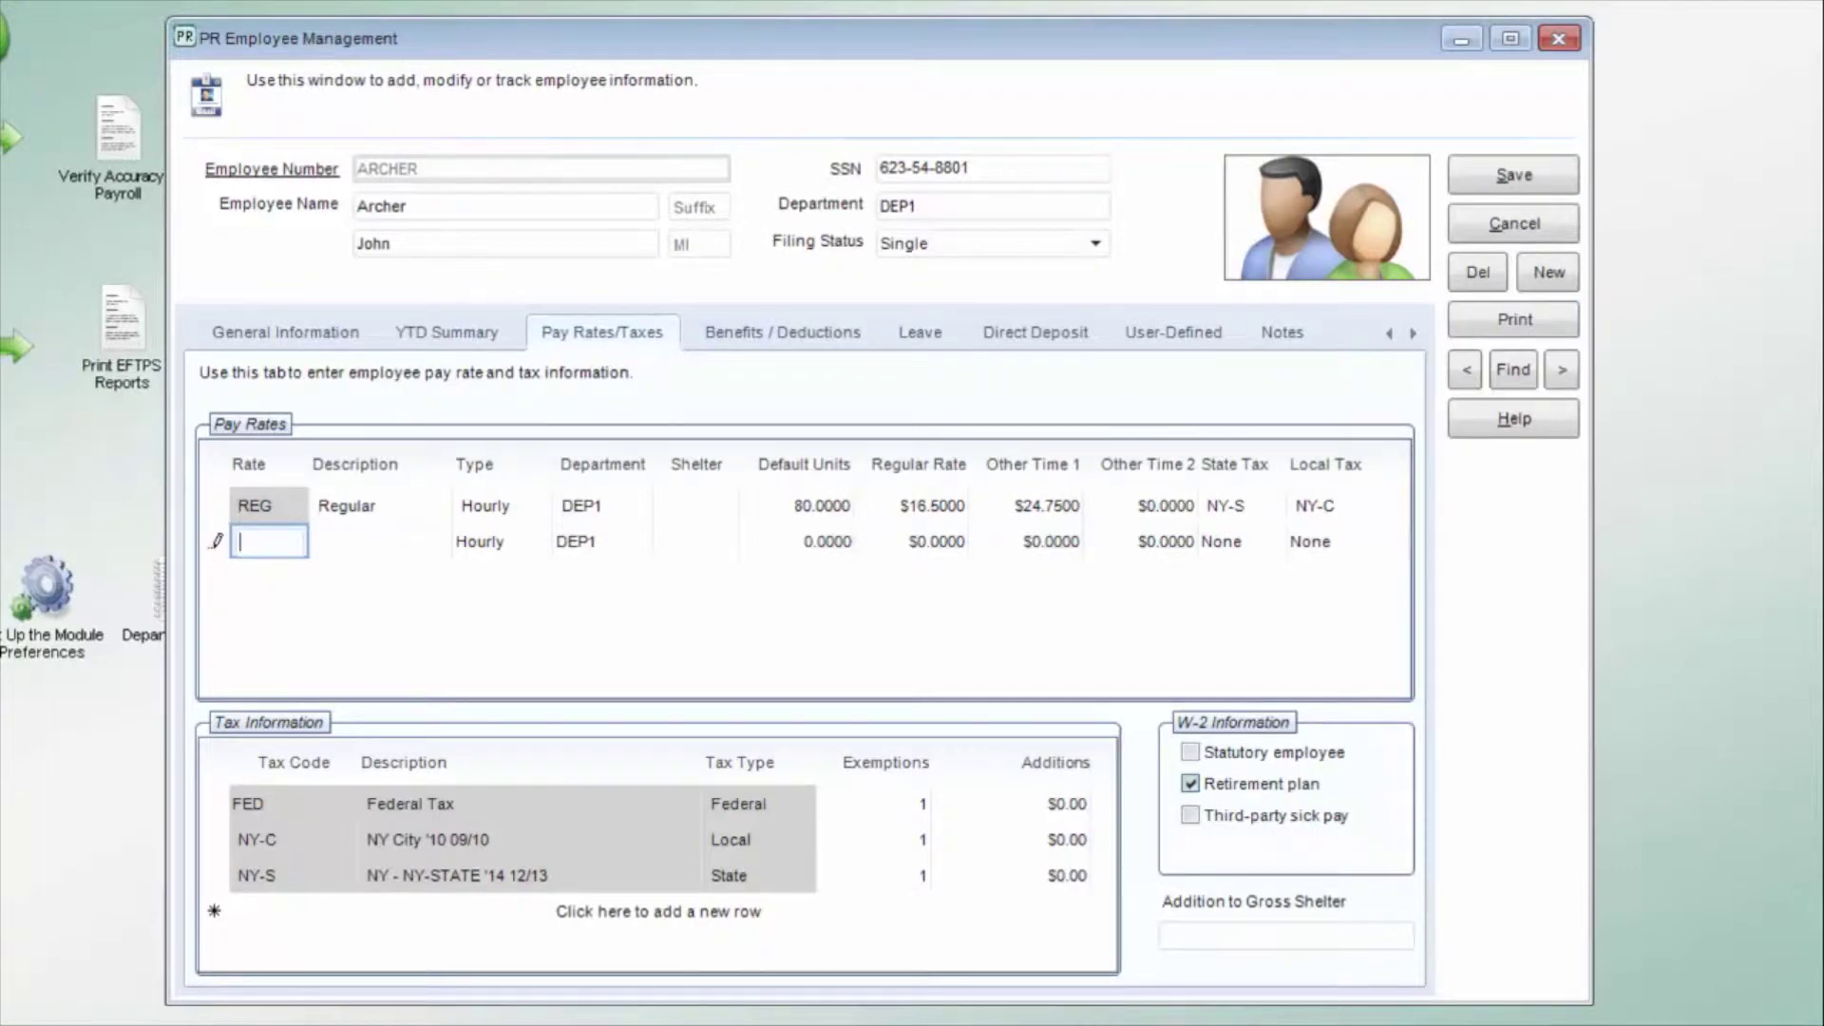
type("NEW1")
key("Tab")
key("Tab")
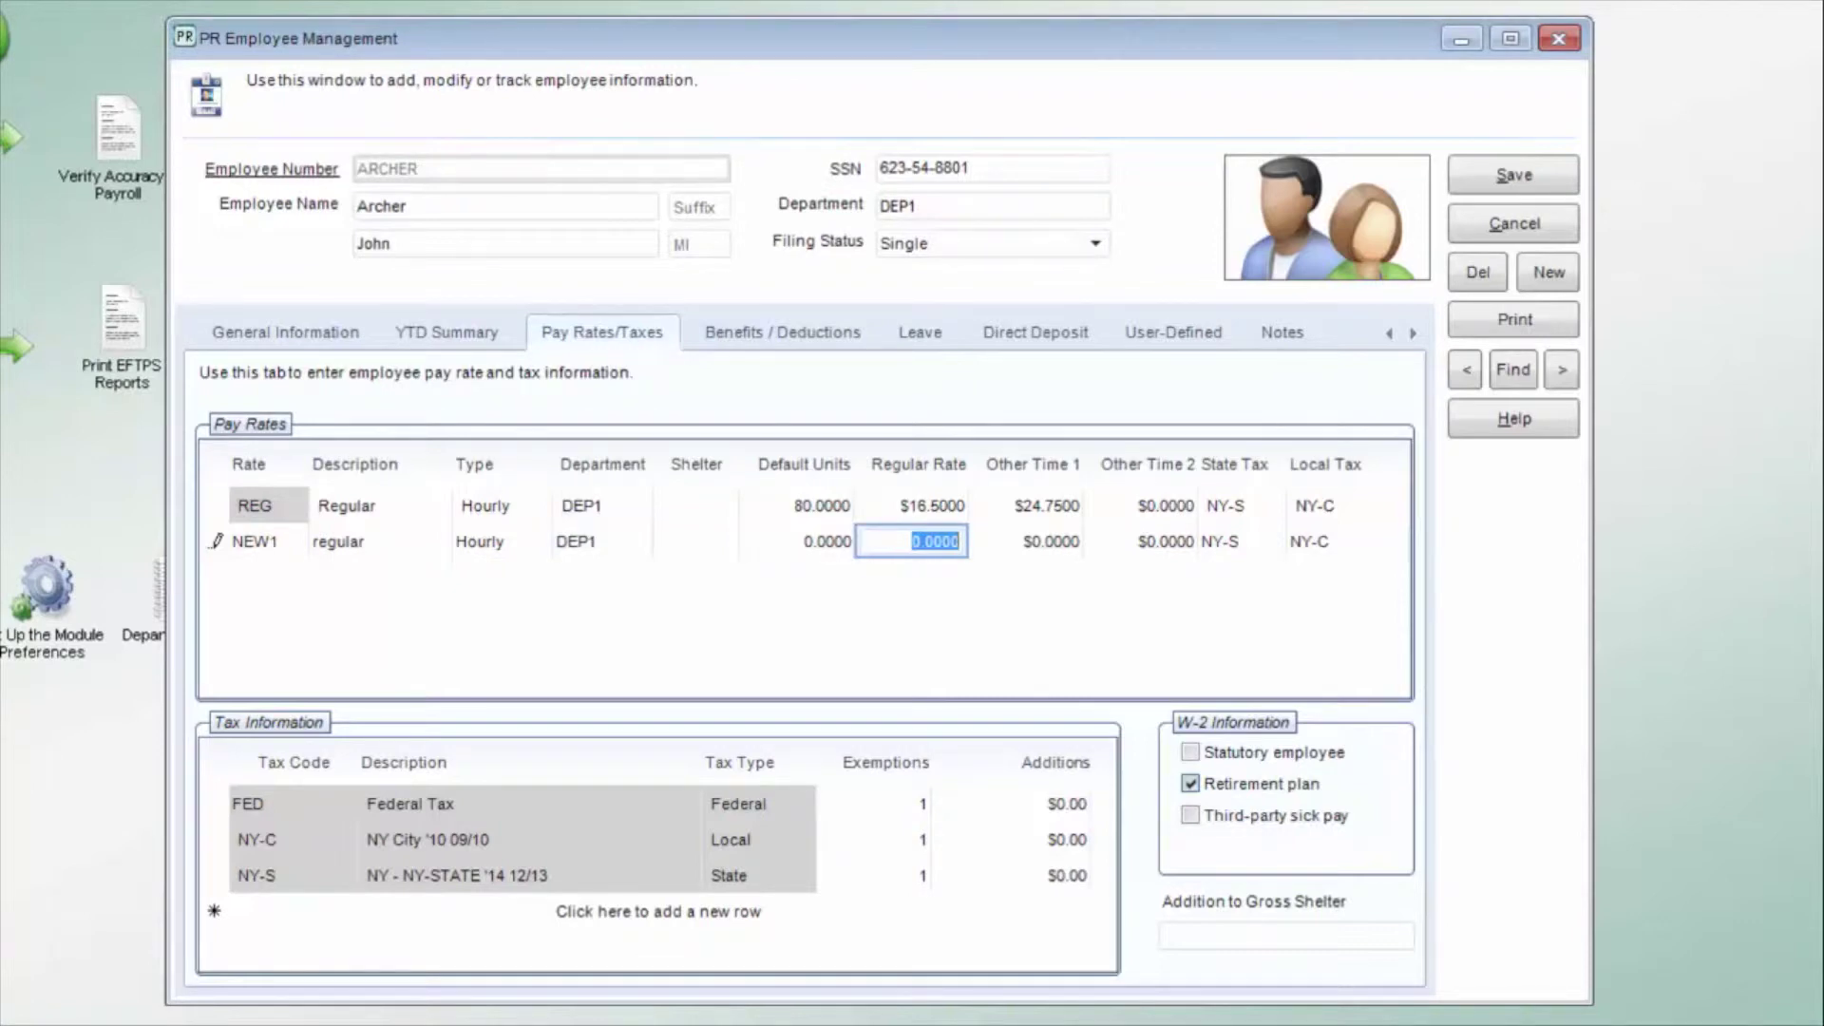
type("25.00")
key("Tab")
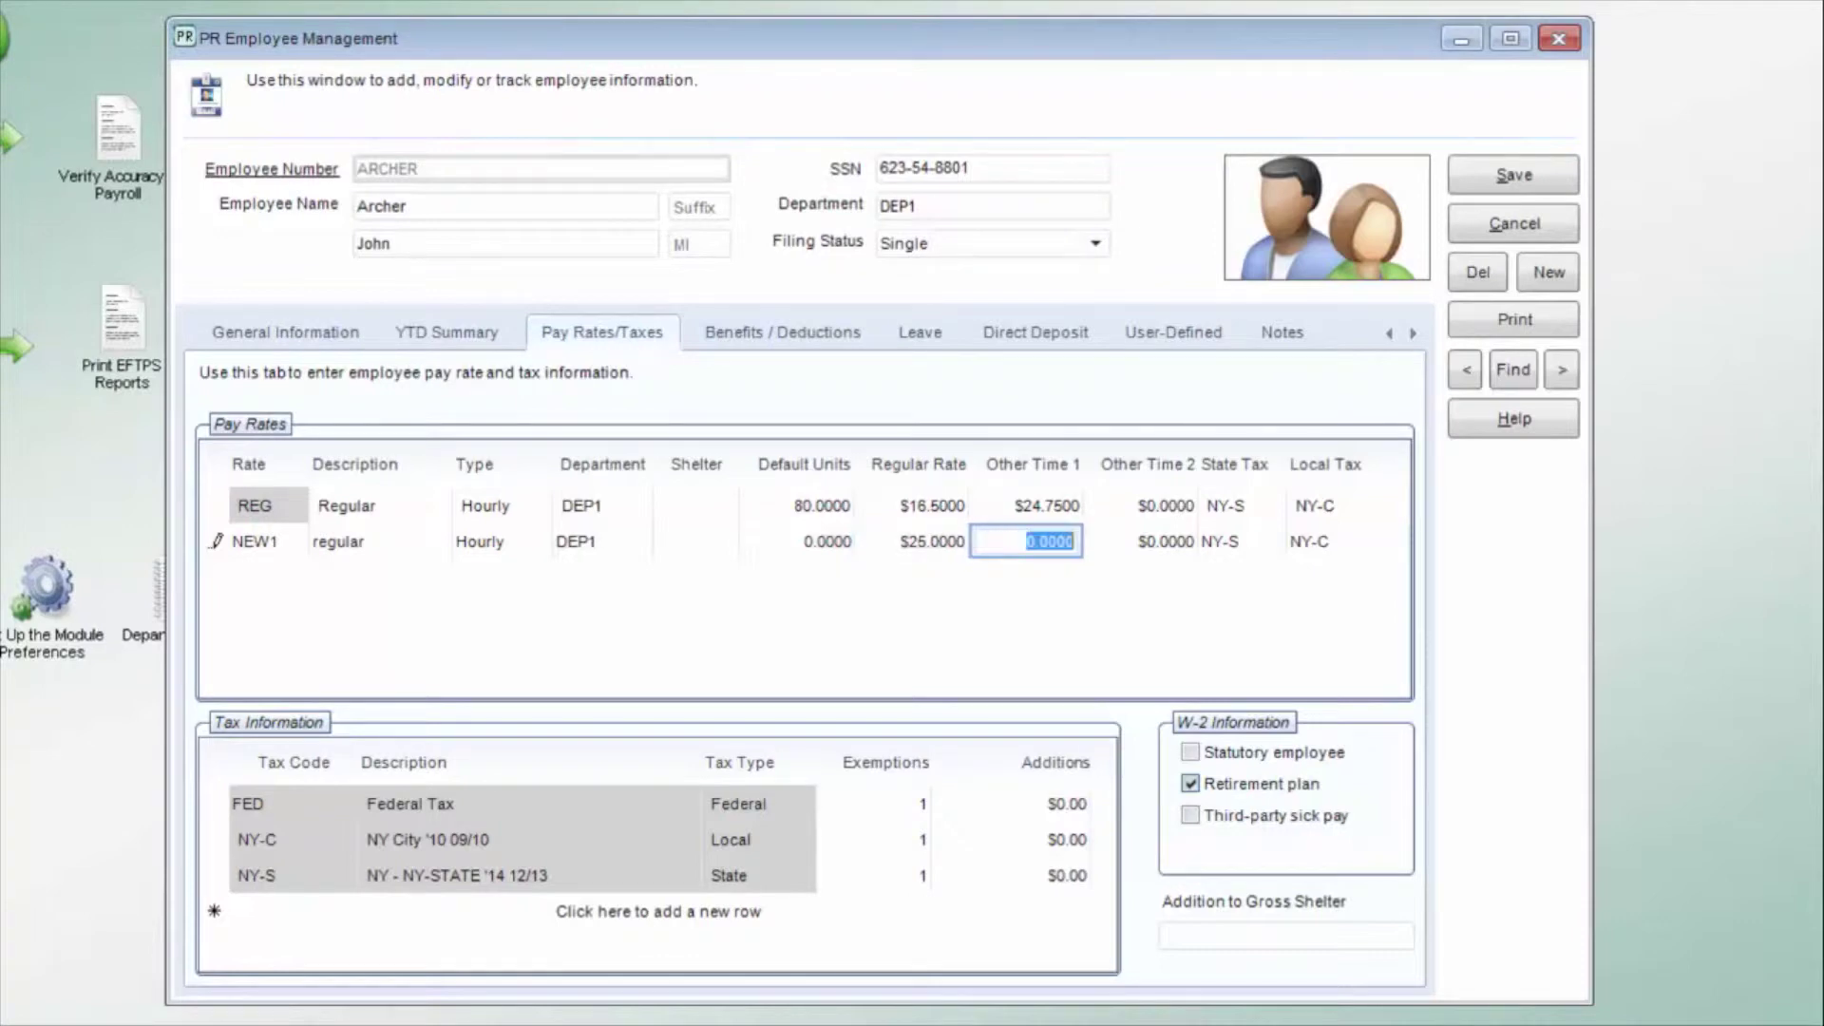
Step: Start a tax information row, browse the Tax Codes Lookup, then cancel it
left_click(715, 909)
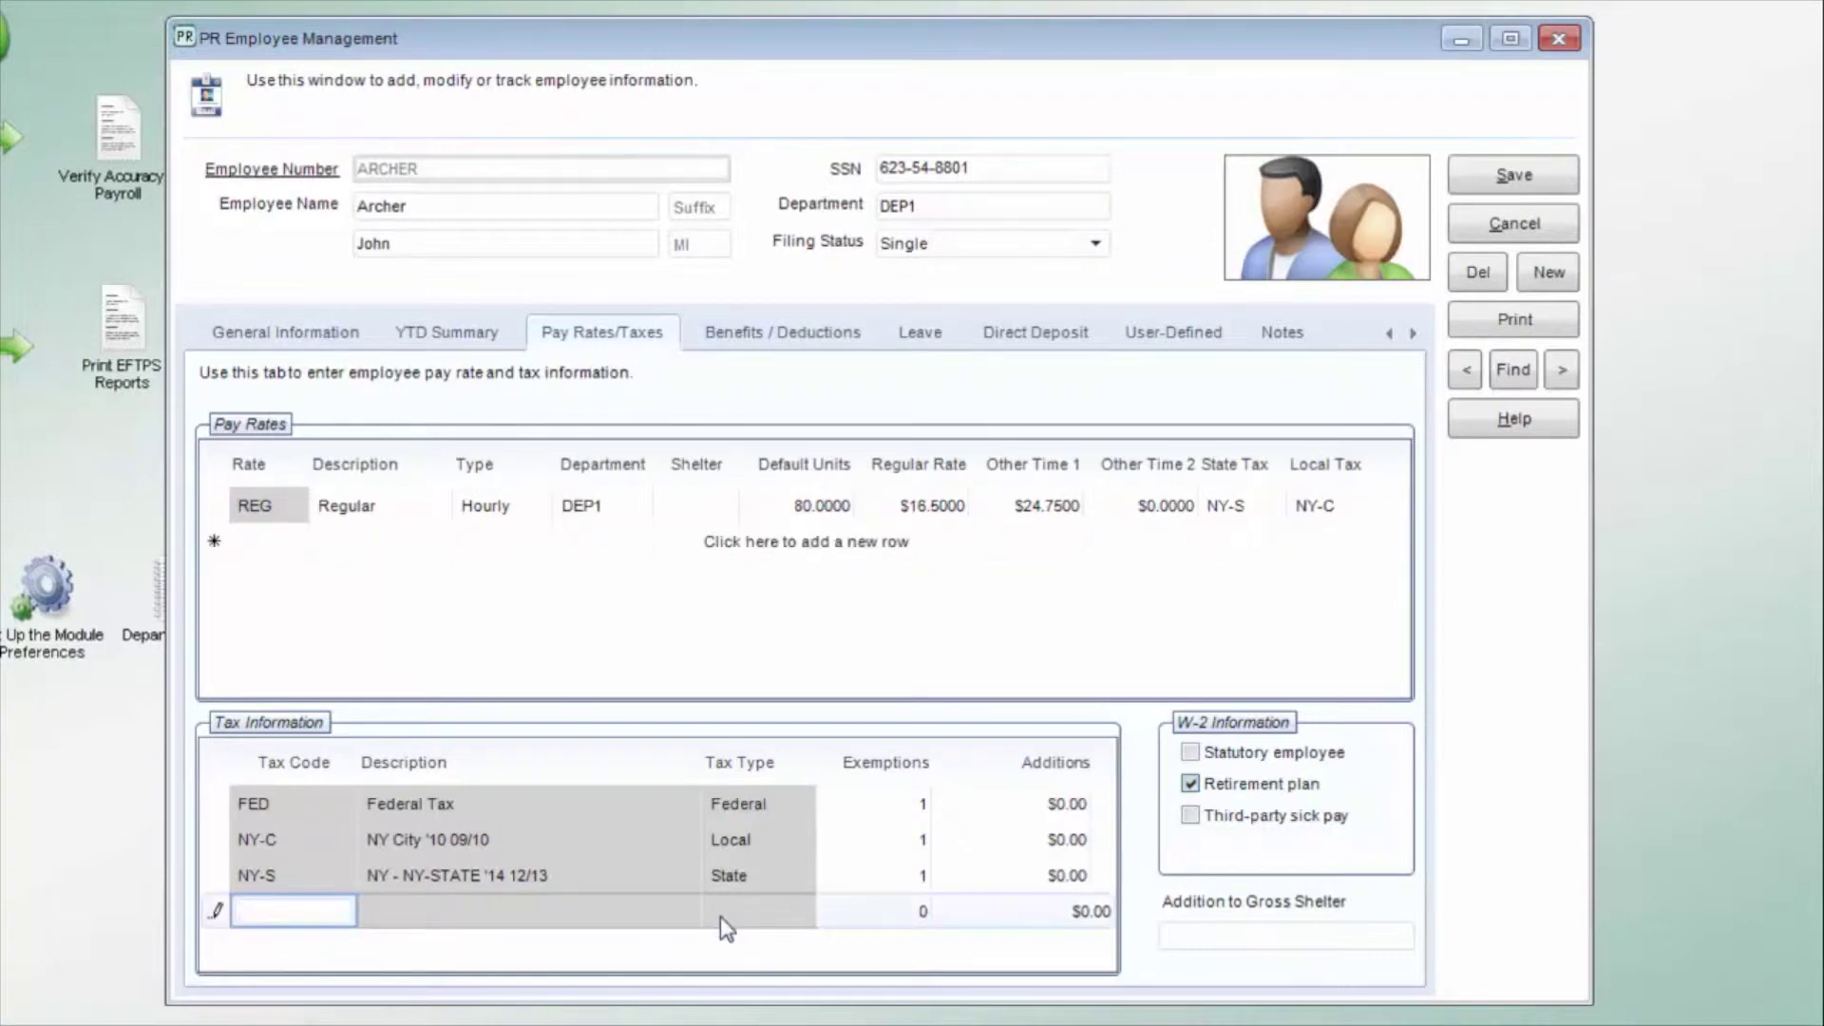
left_click(275, 914)
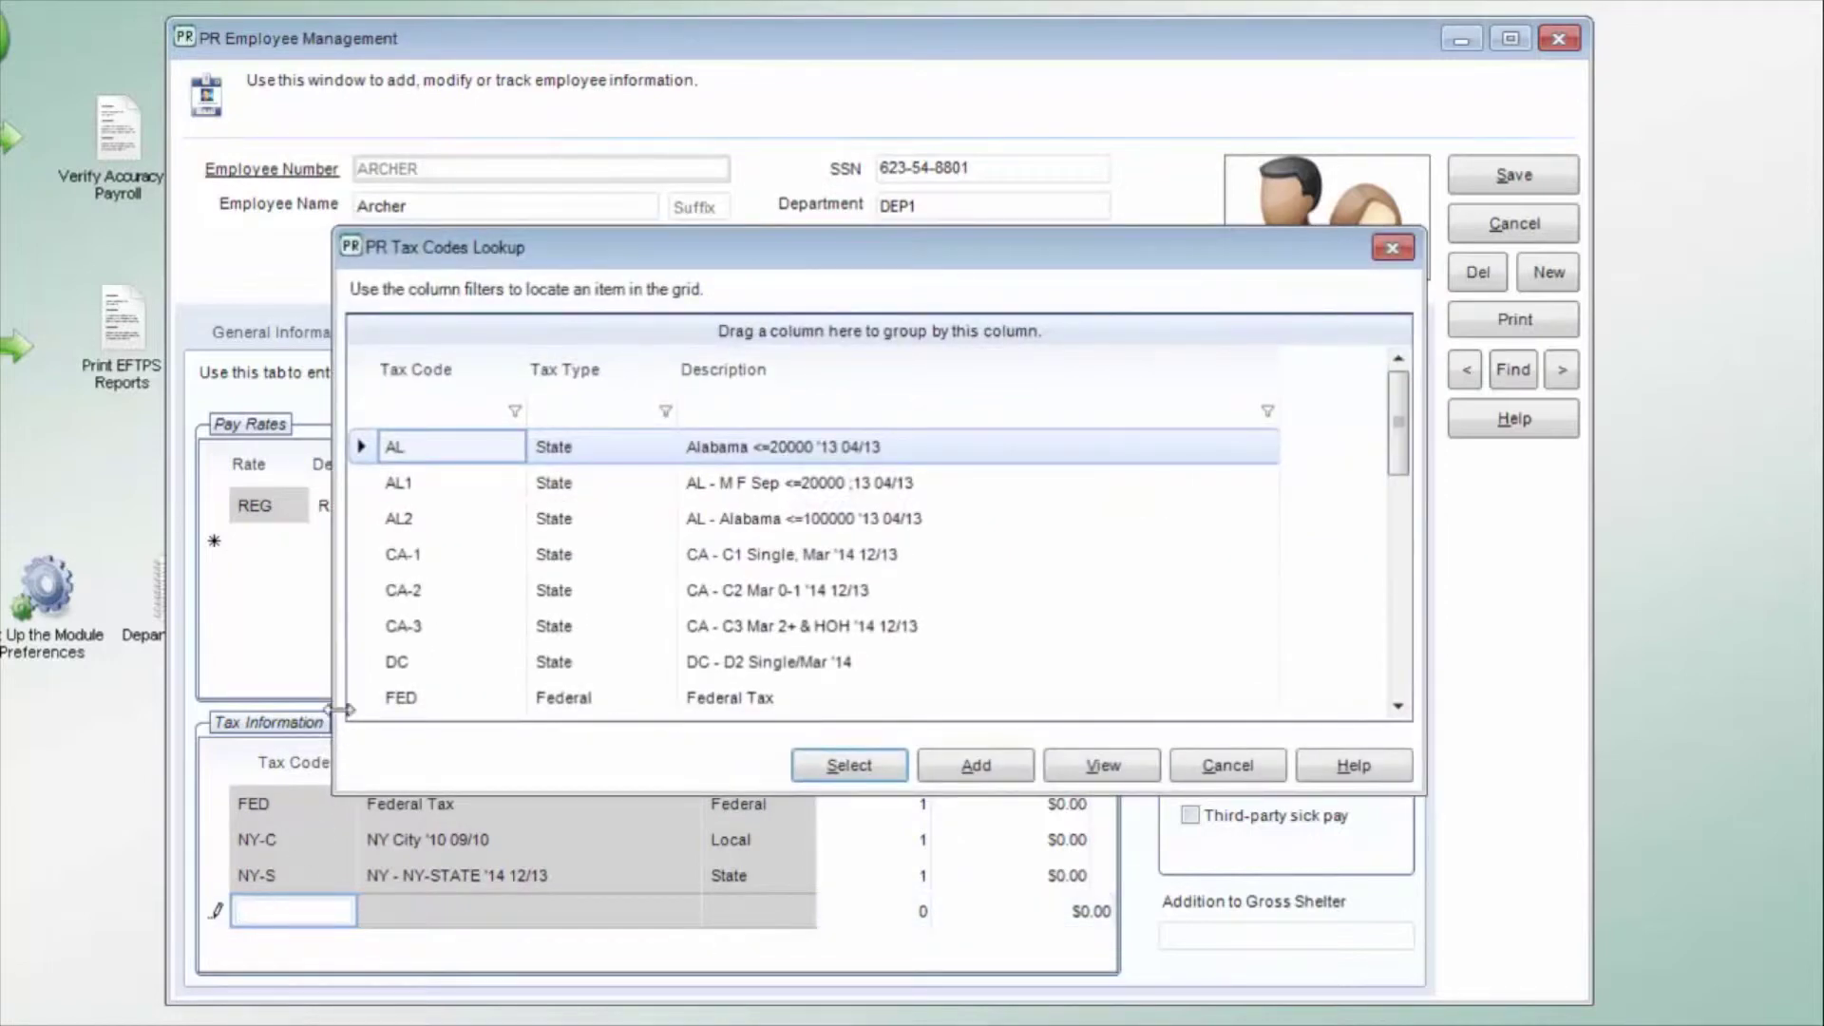
key("Escape")
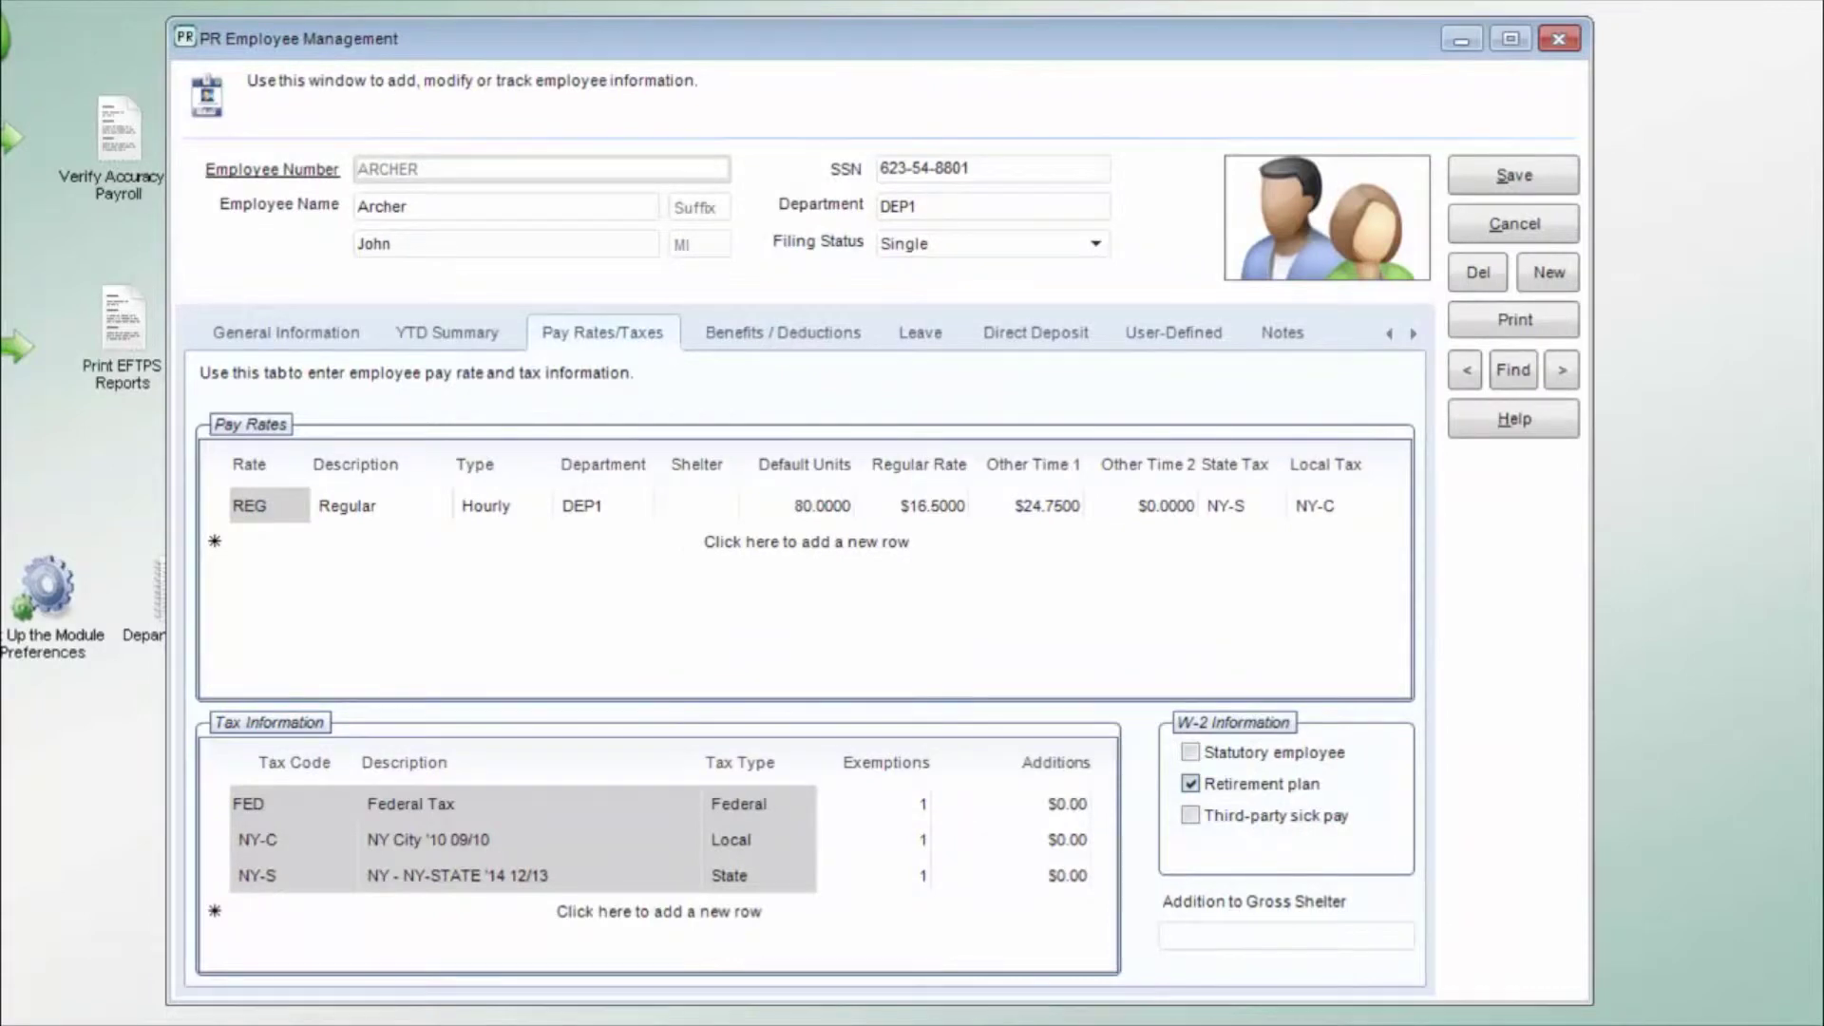
left_click(798, 338)
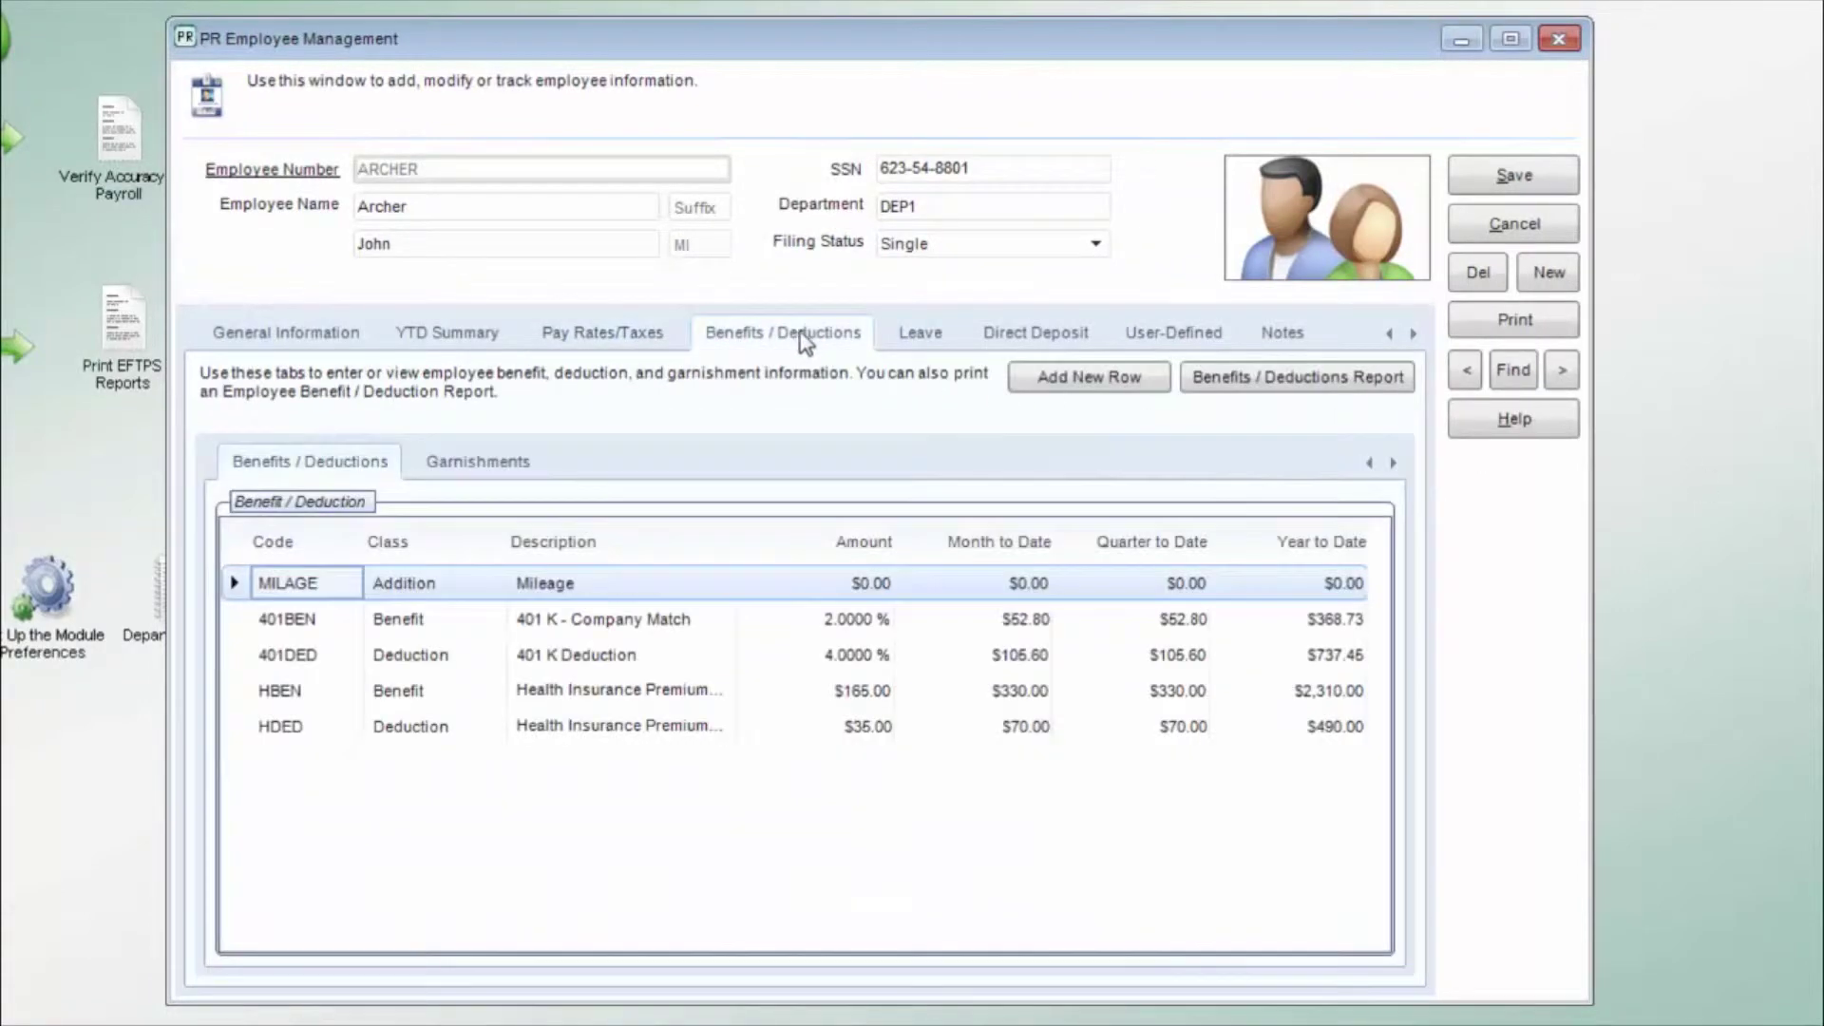
Step: Add a new benefit row with the ALLCTP Allocated Tips (W2 Box 8) code from the lookup
left_click(1068, 387)
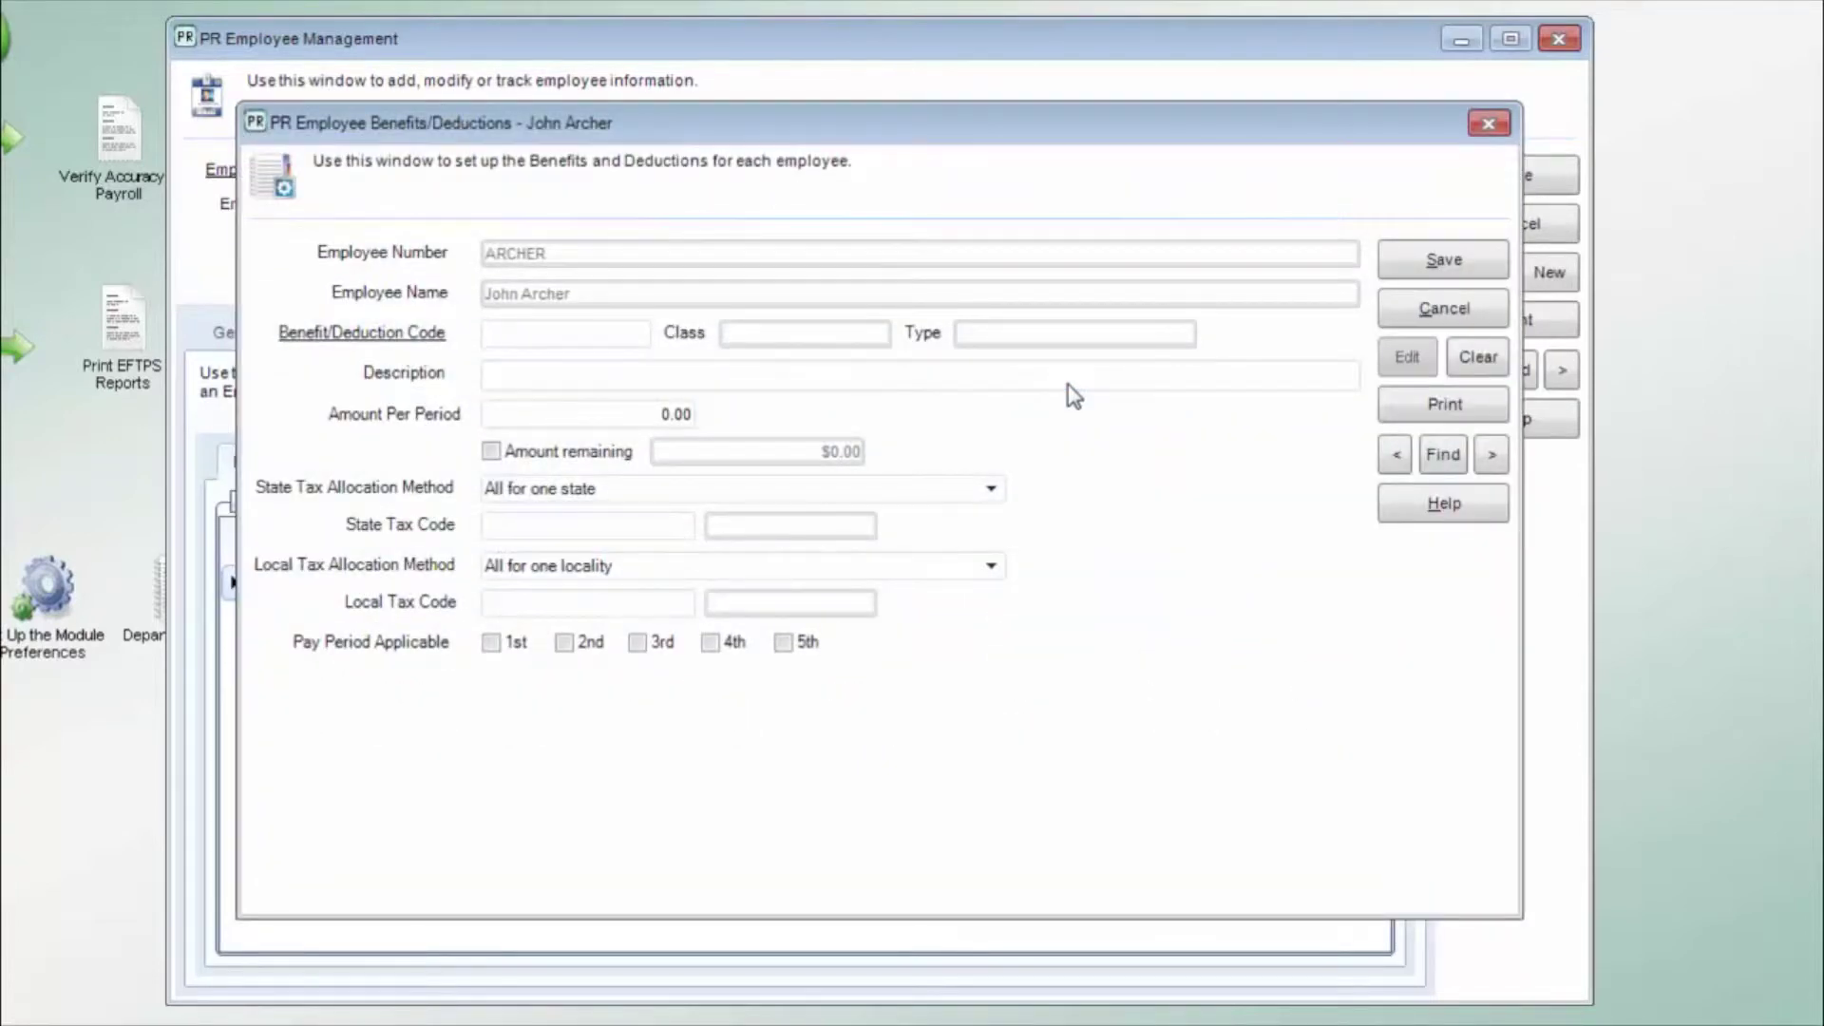
double_click(539, 335)
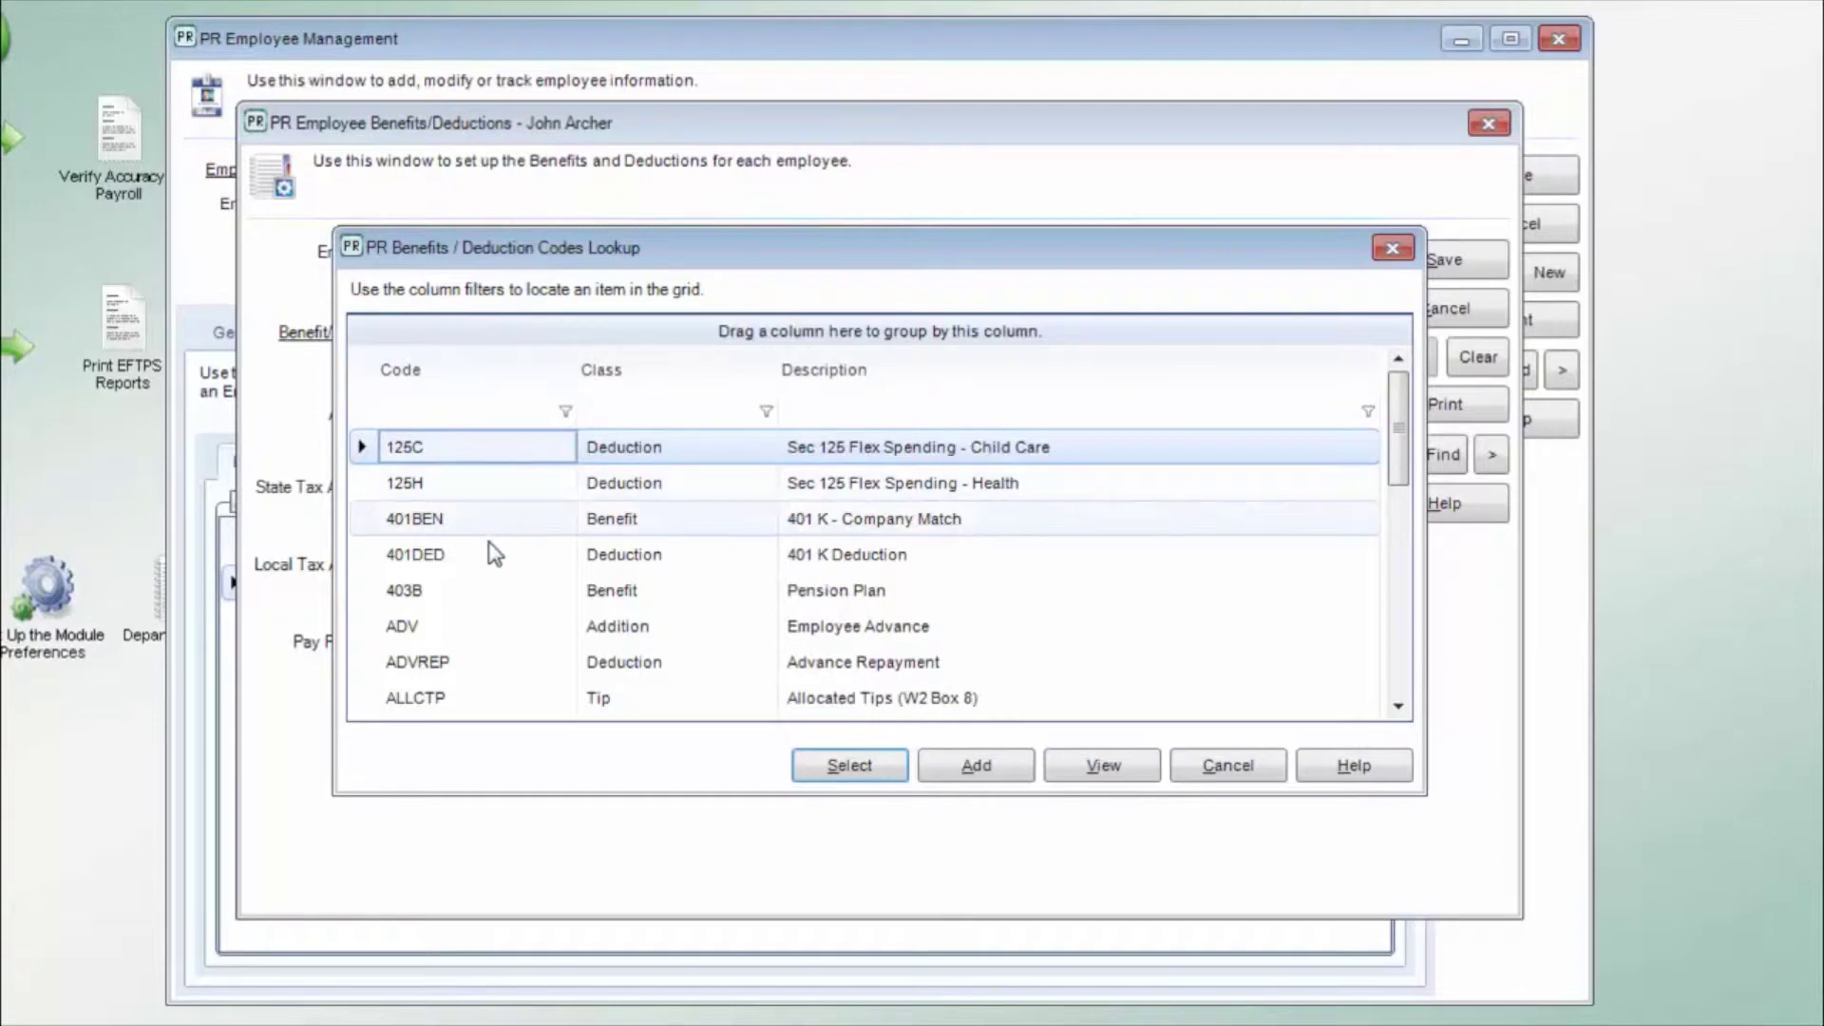
left_click(488, 562)
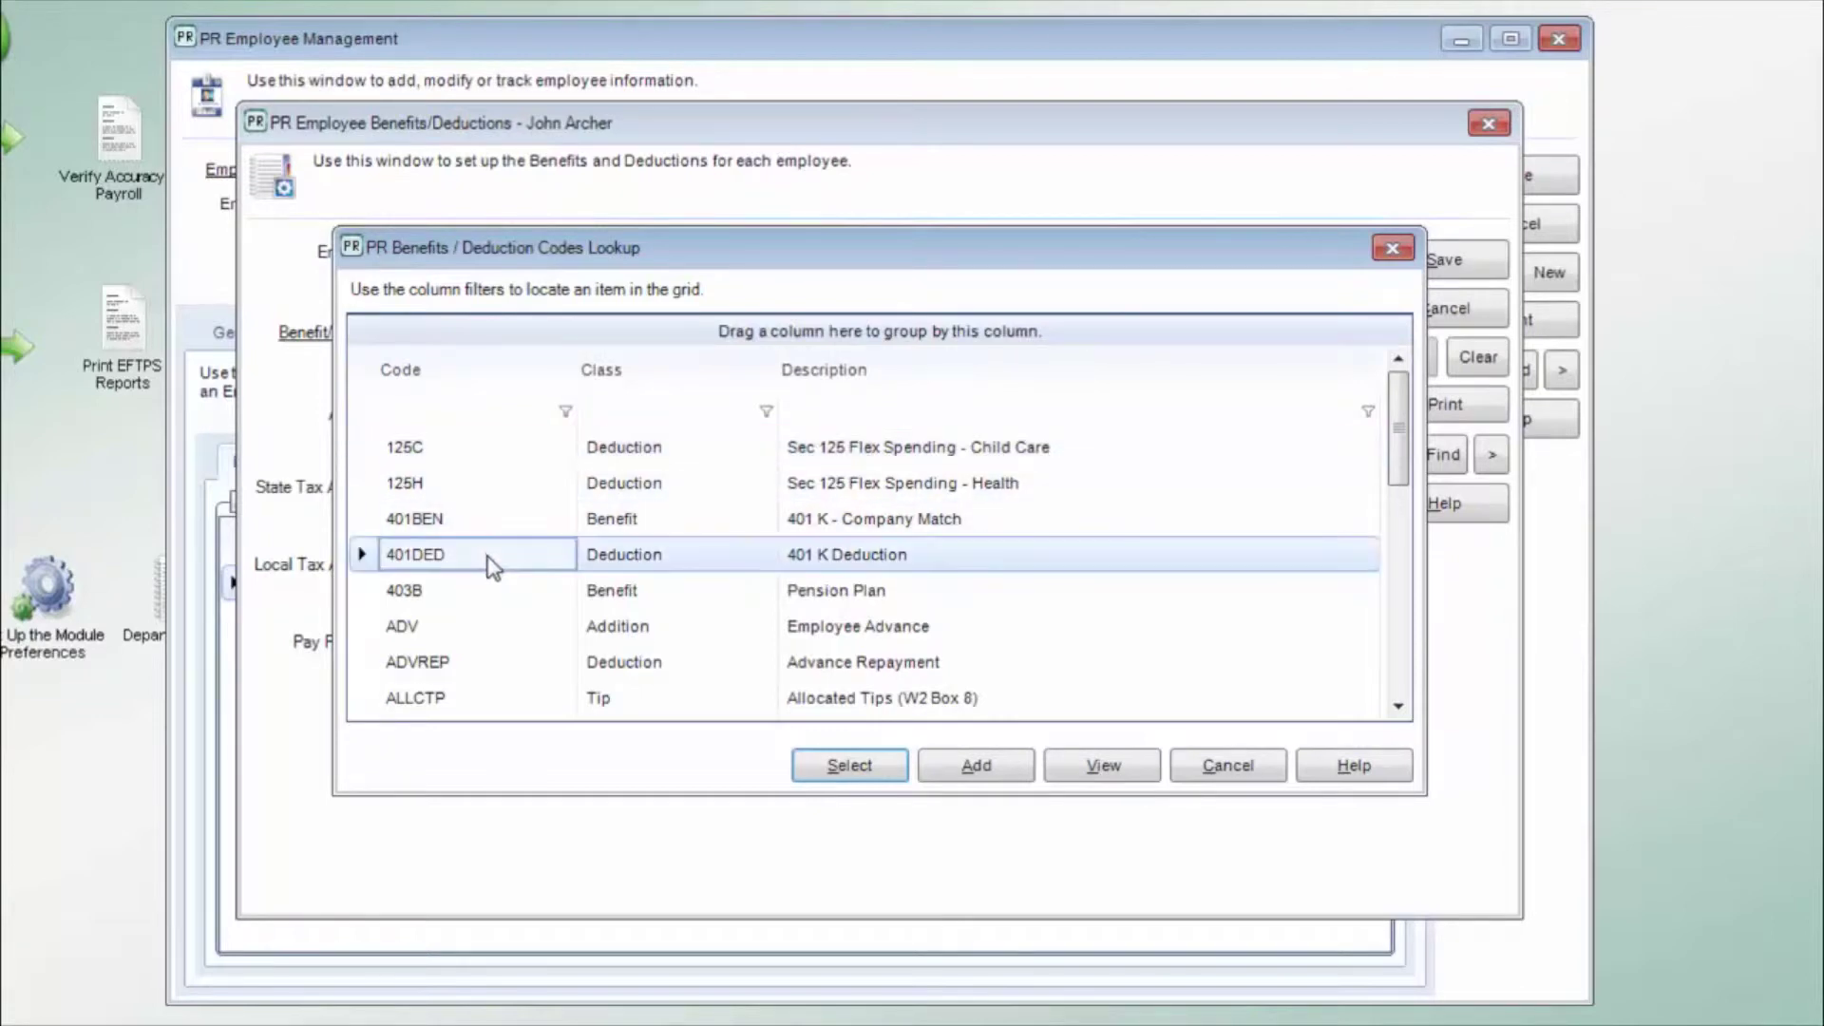
double_click(490, 561)
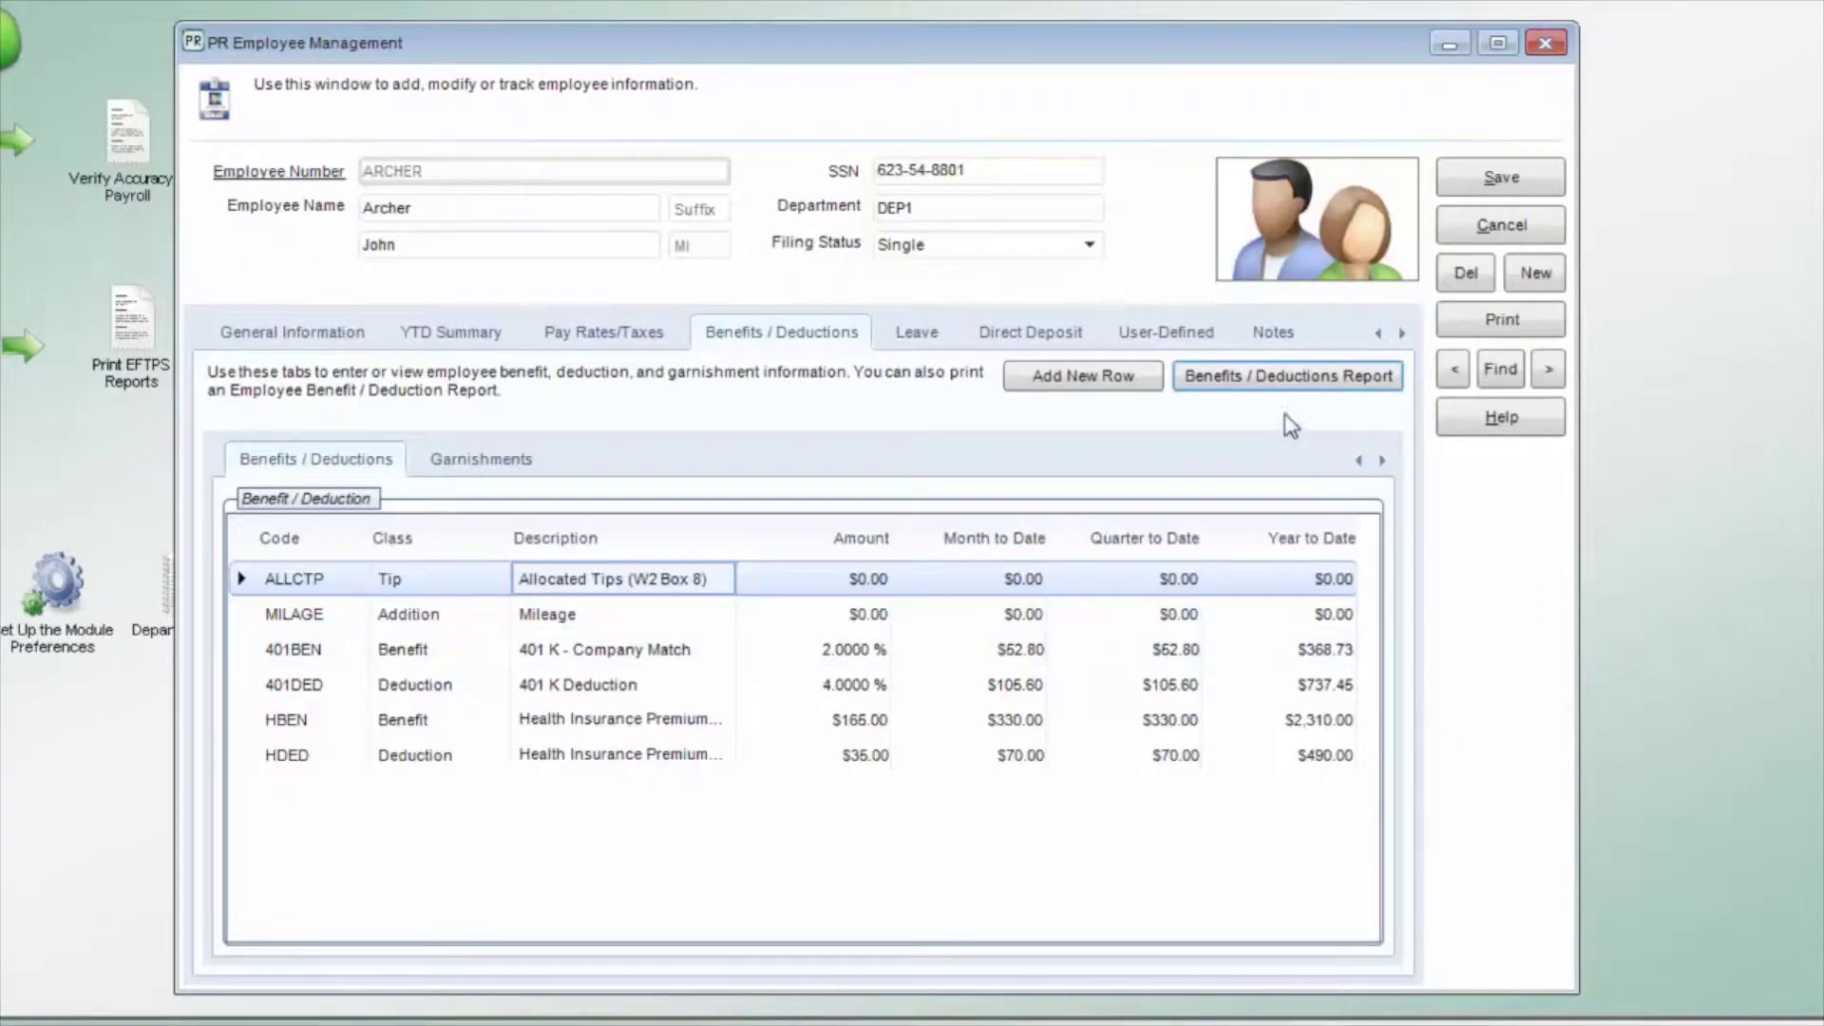
left_click(1263, 368)
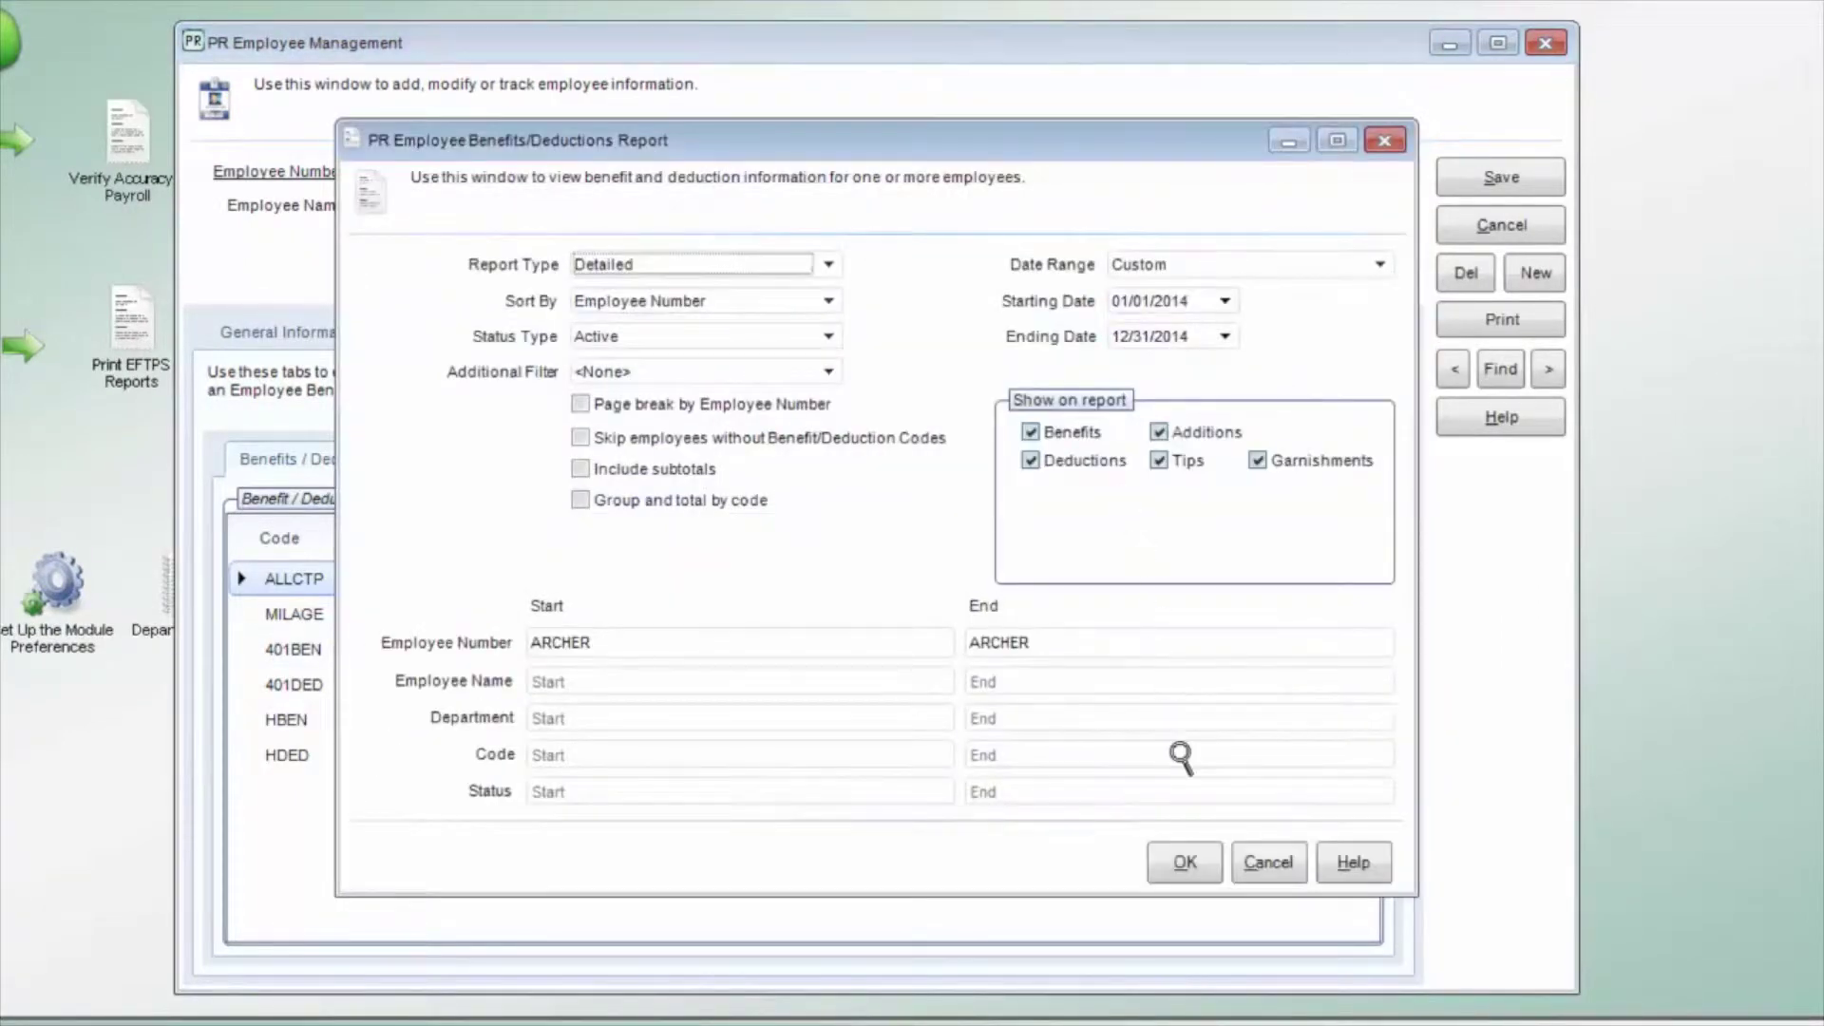
left_click(1186, 862)
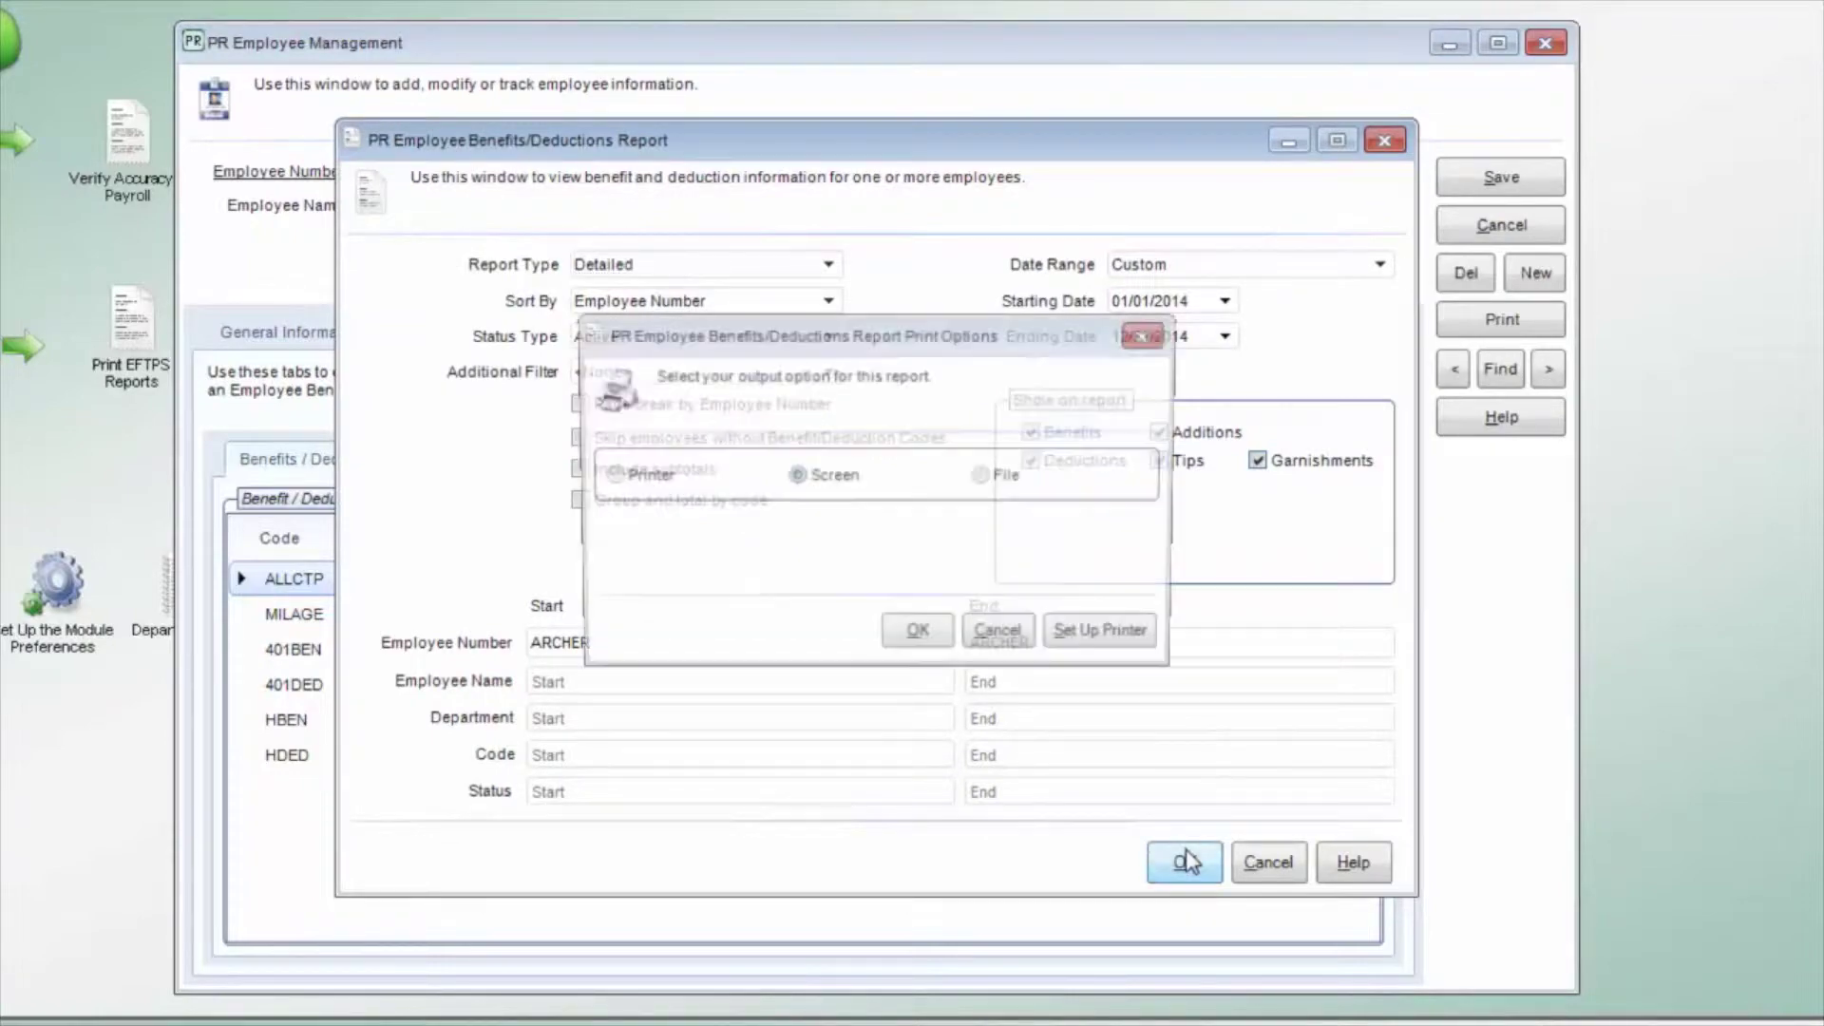
key("Return")
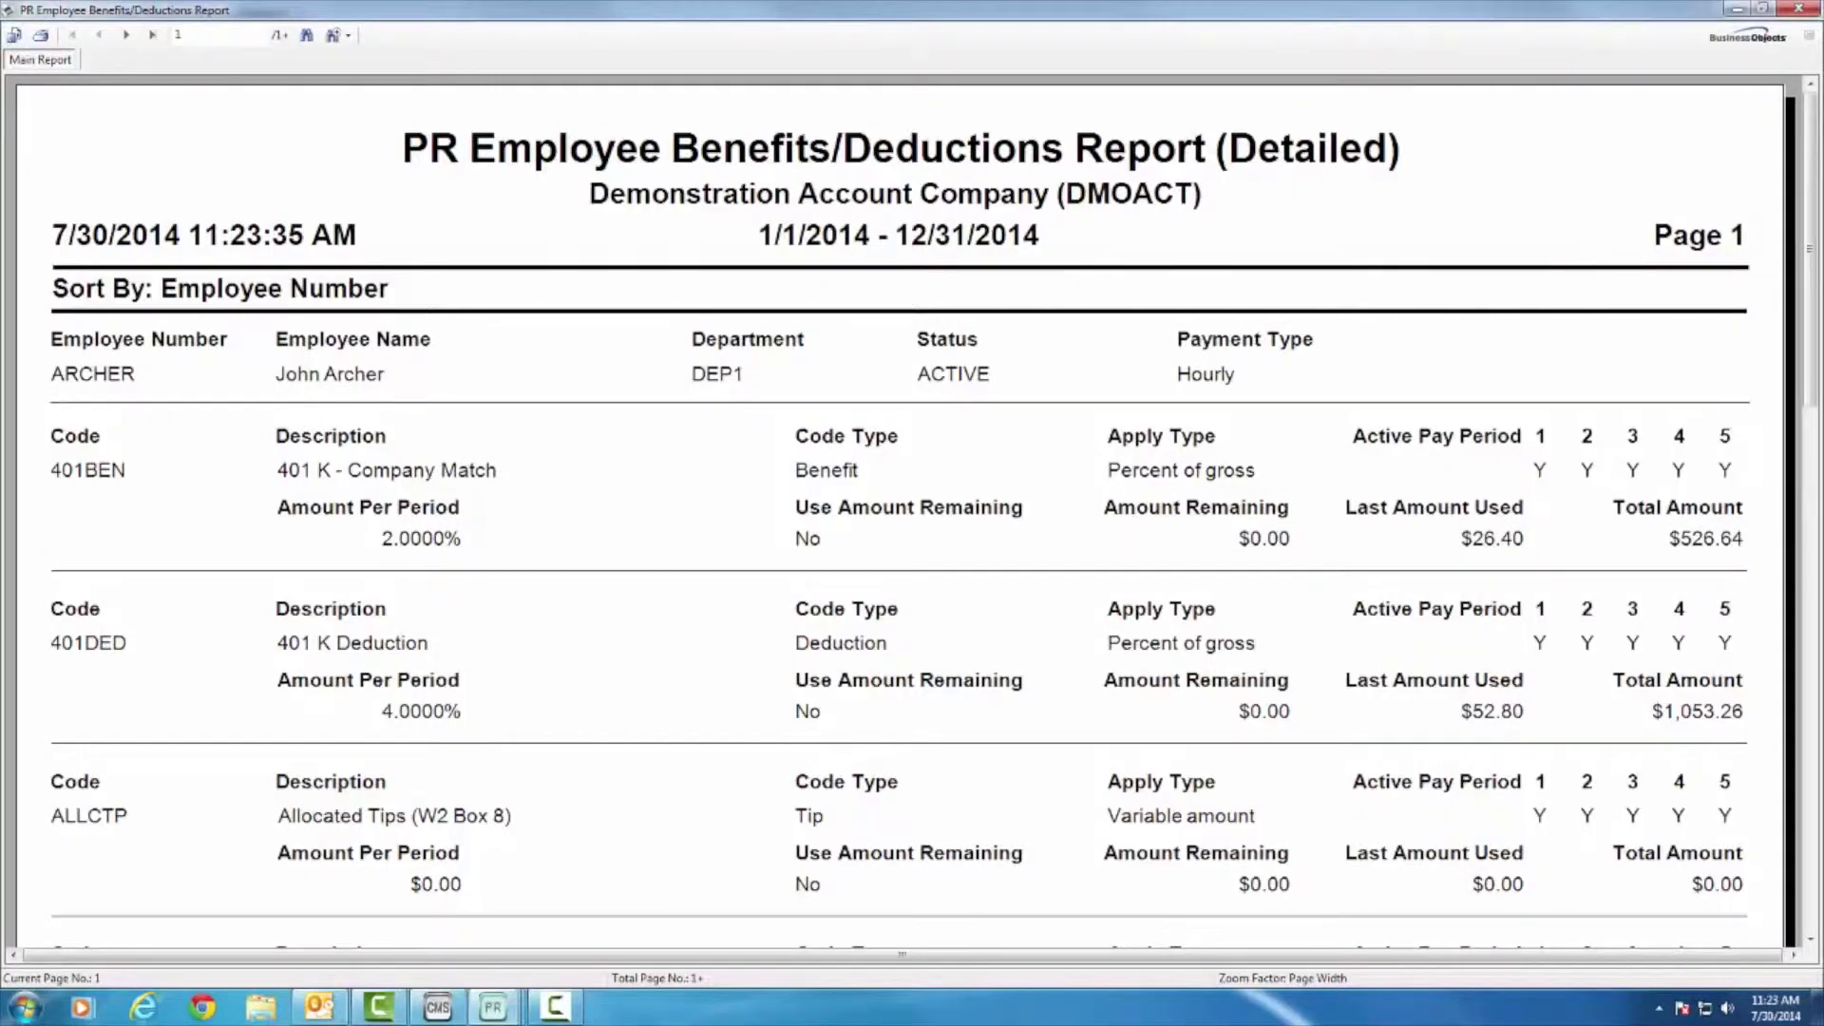
left_click_drag(1808, 333, 1785, 452)
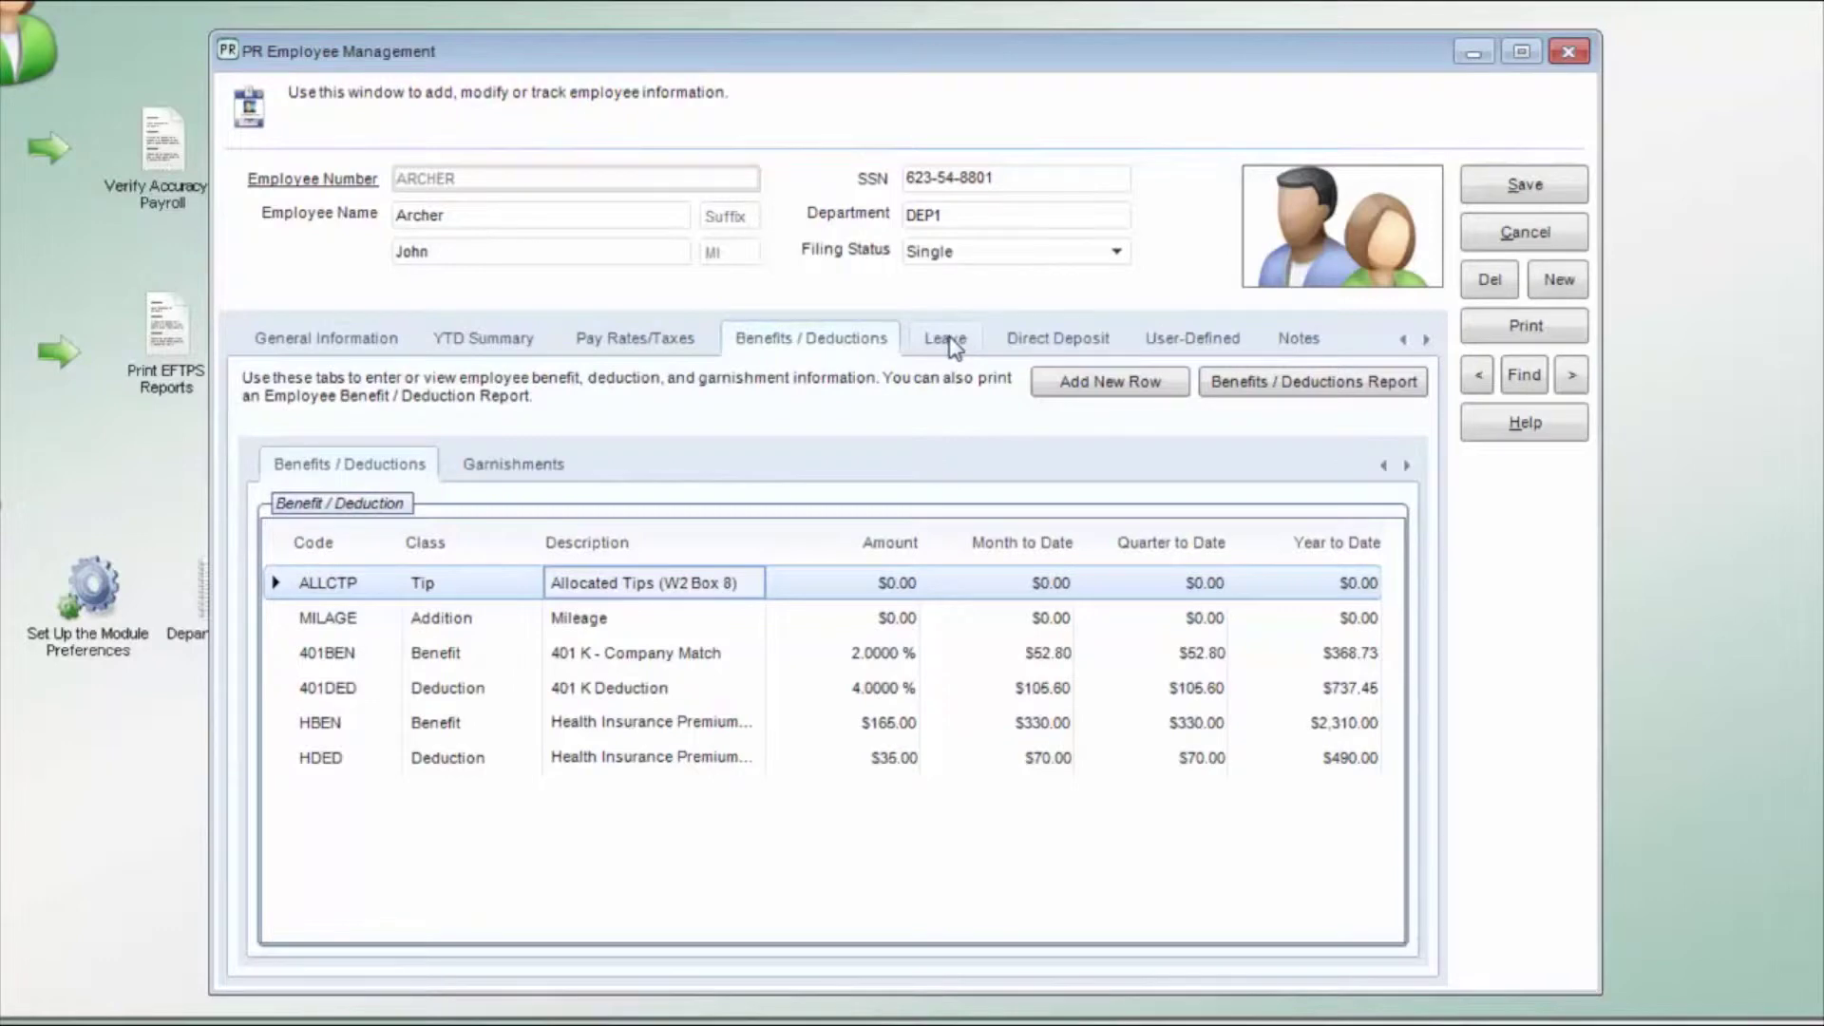
Step: Attach the VAC Vacation leave code as a new row on ARCHER's Leave tab
left_click(954, 348)
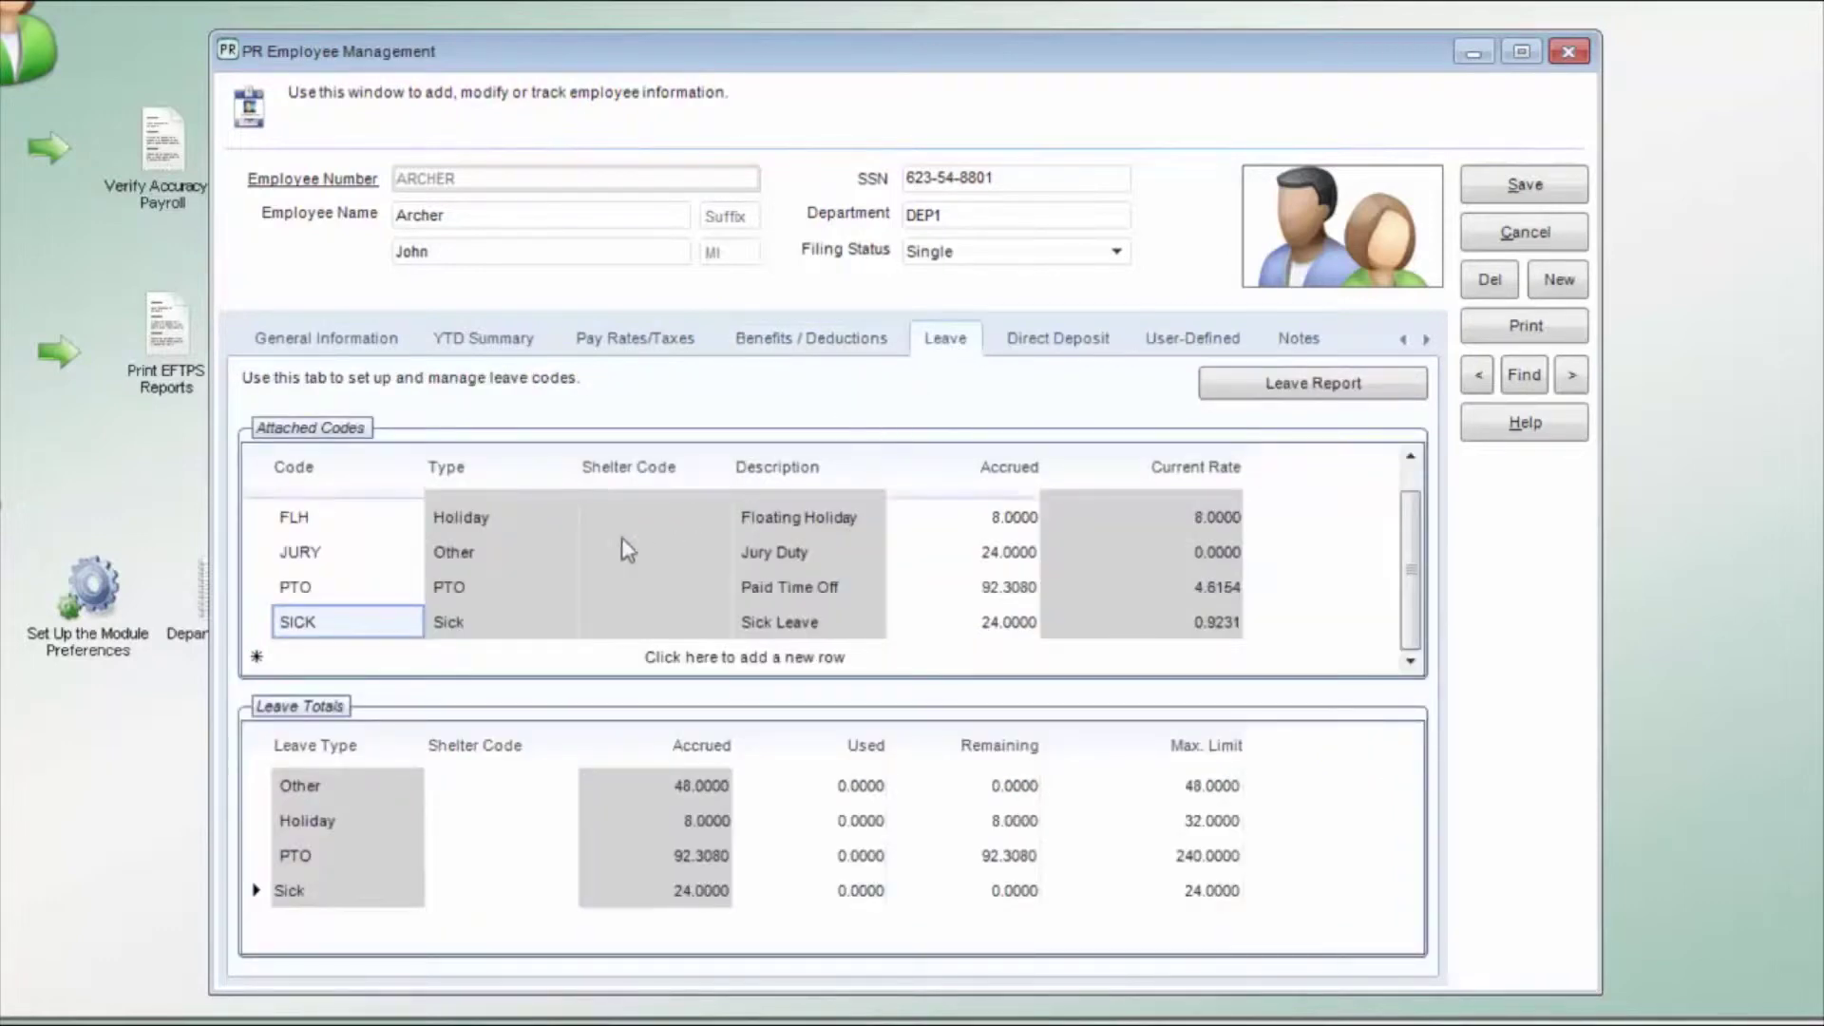
left_click(673, 663)
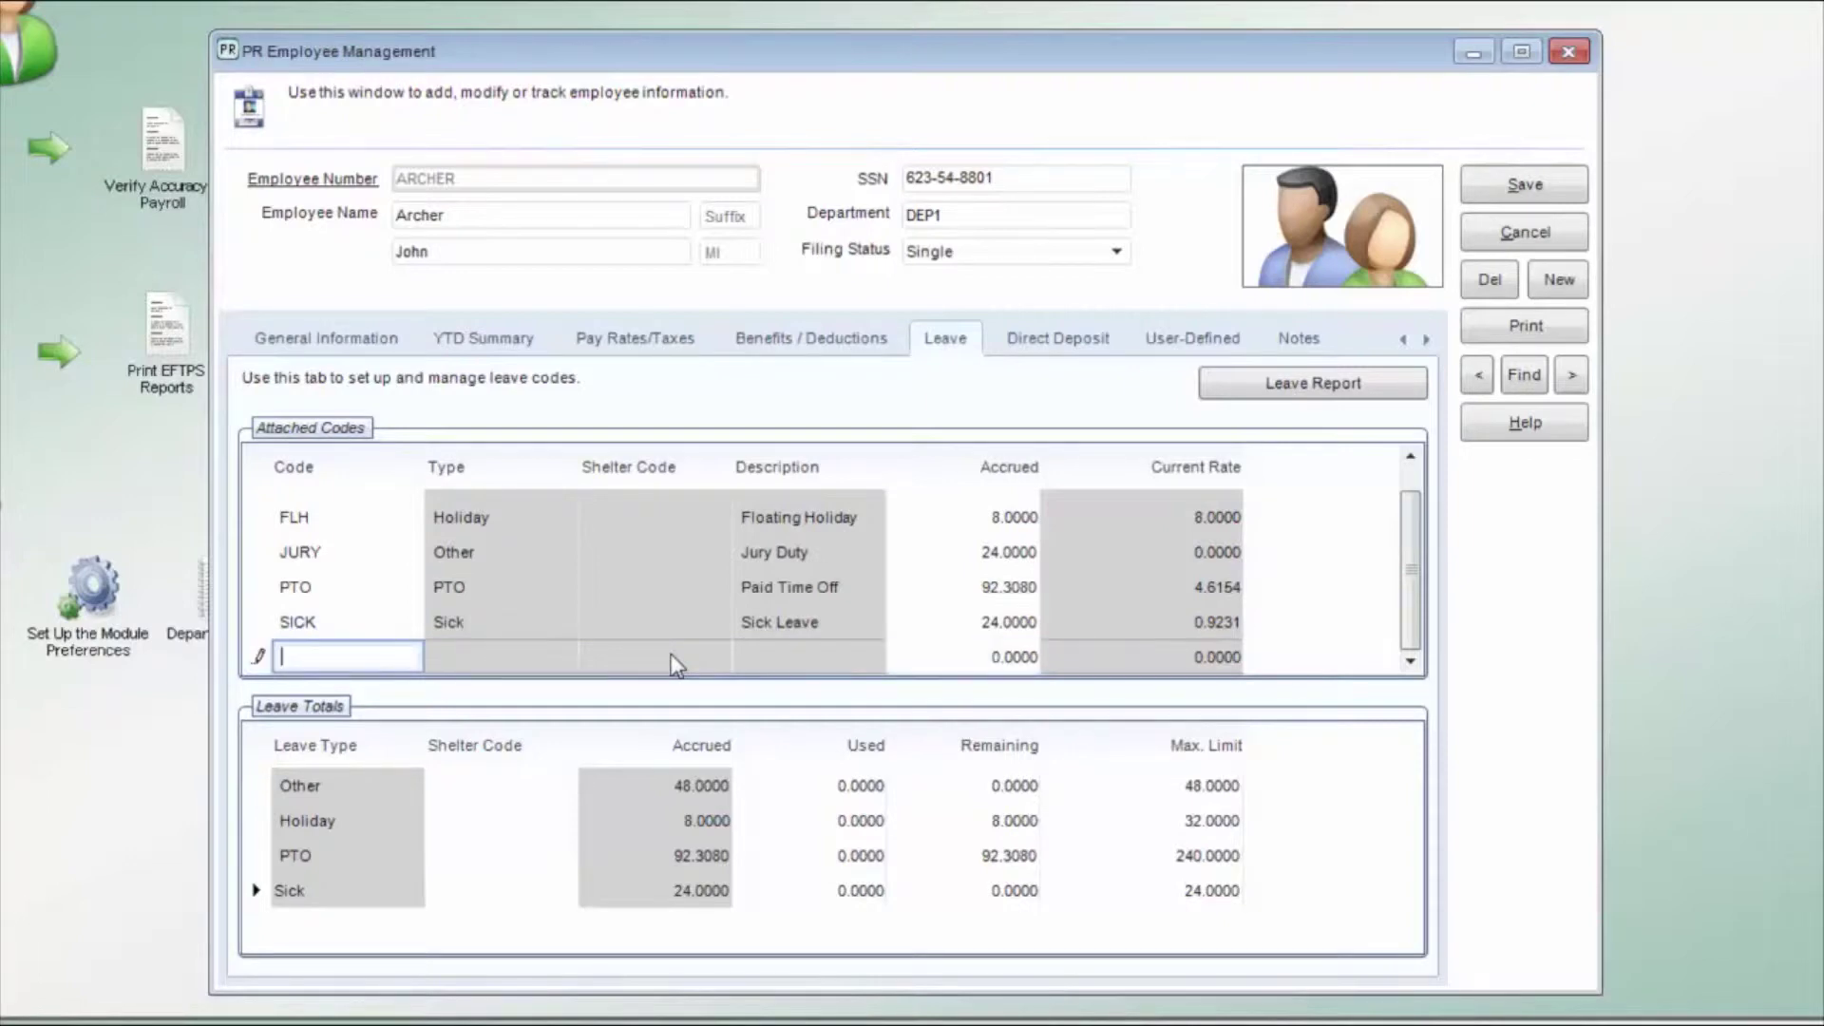
left_click(353, 665)
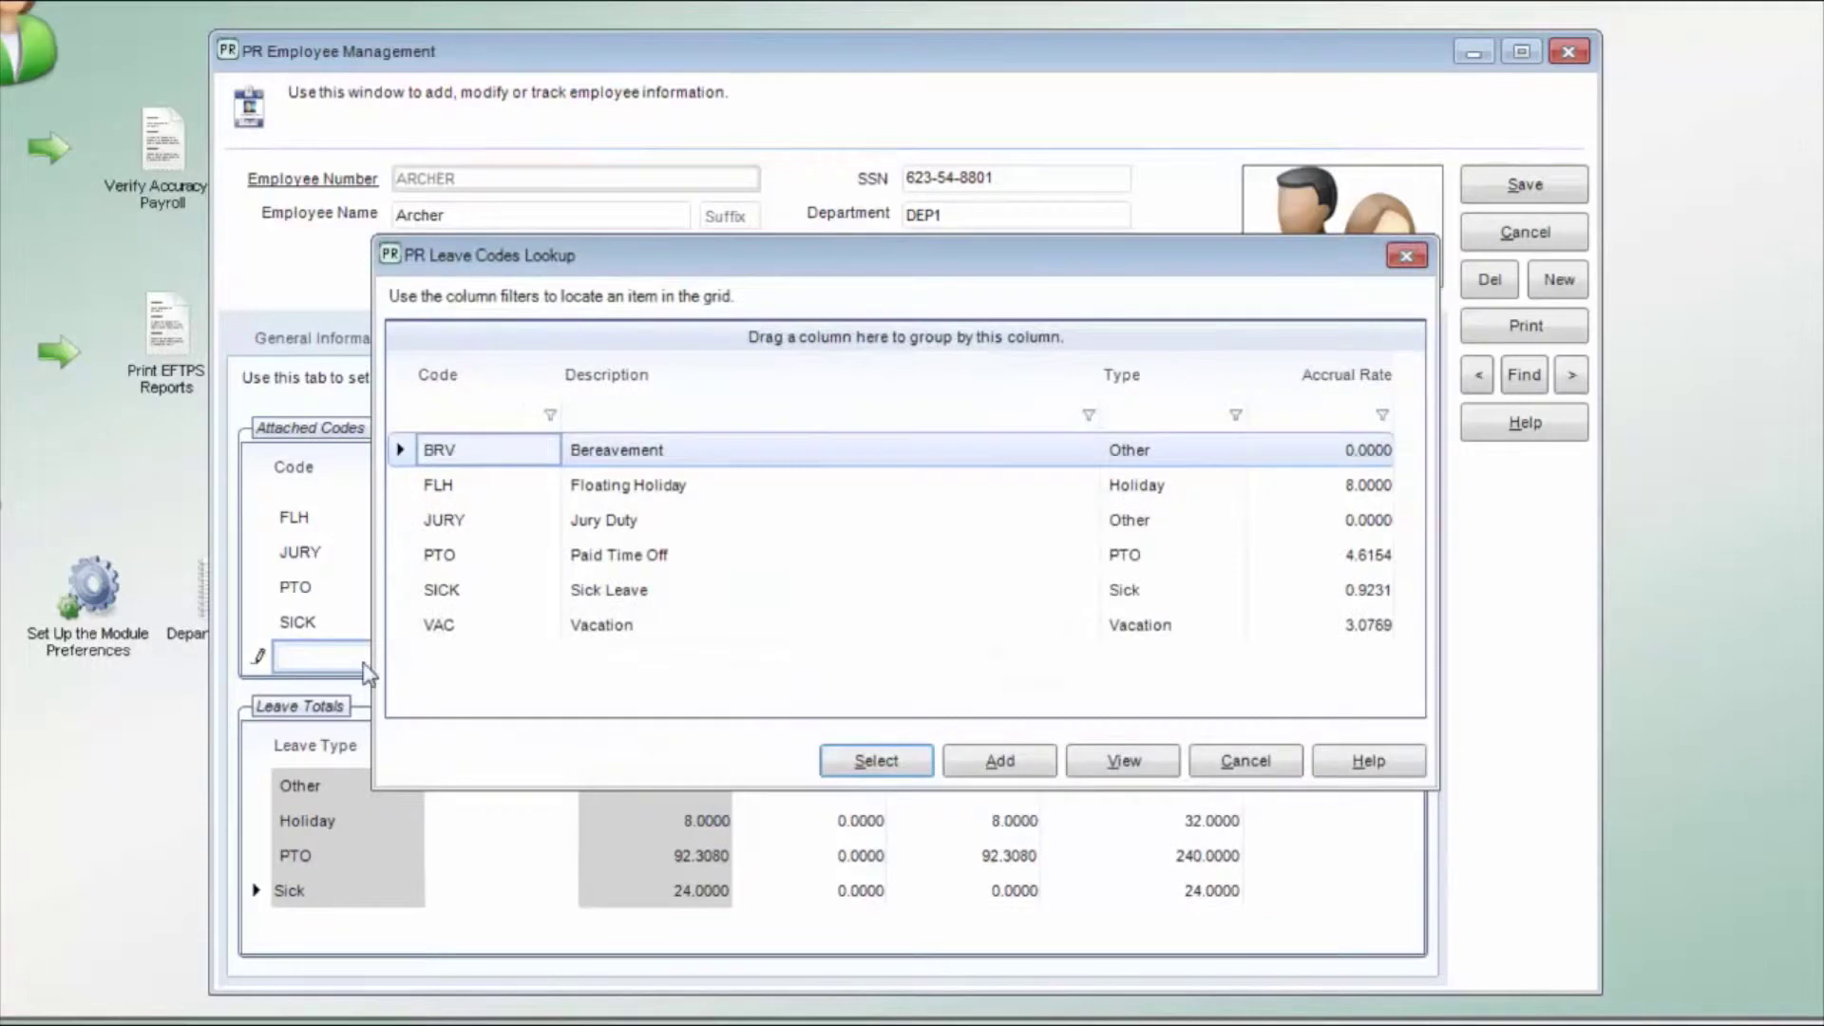
double_click(442, 625)
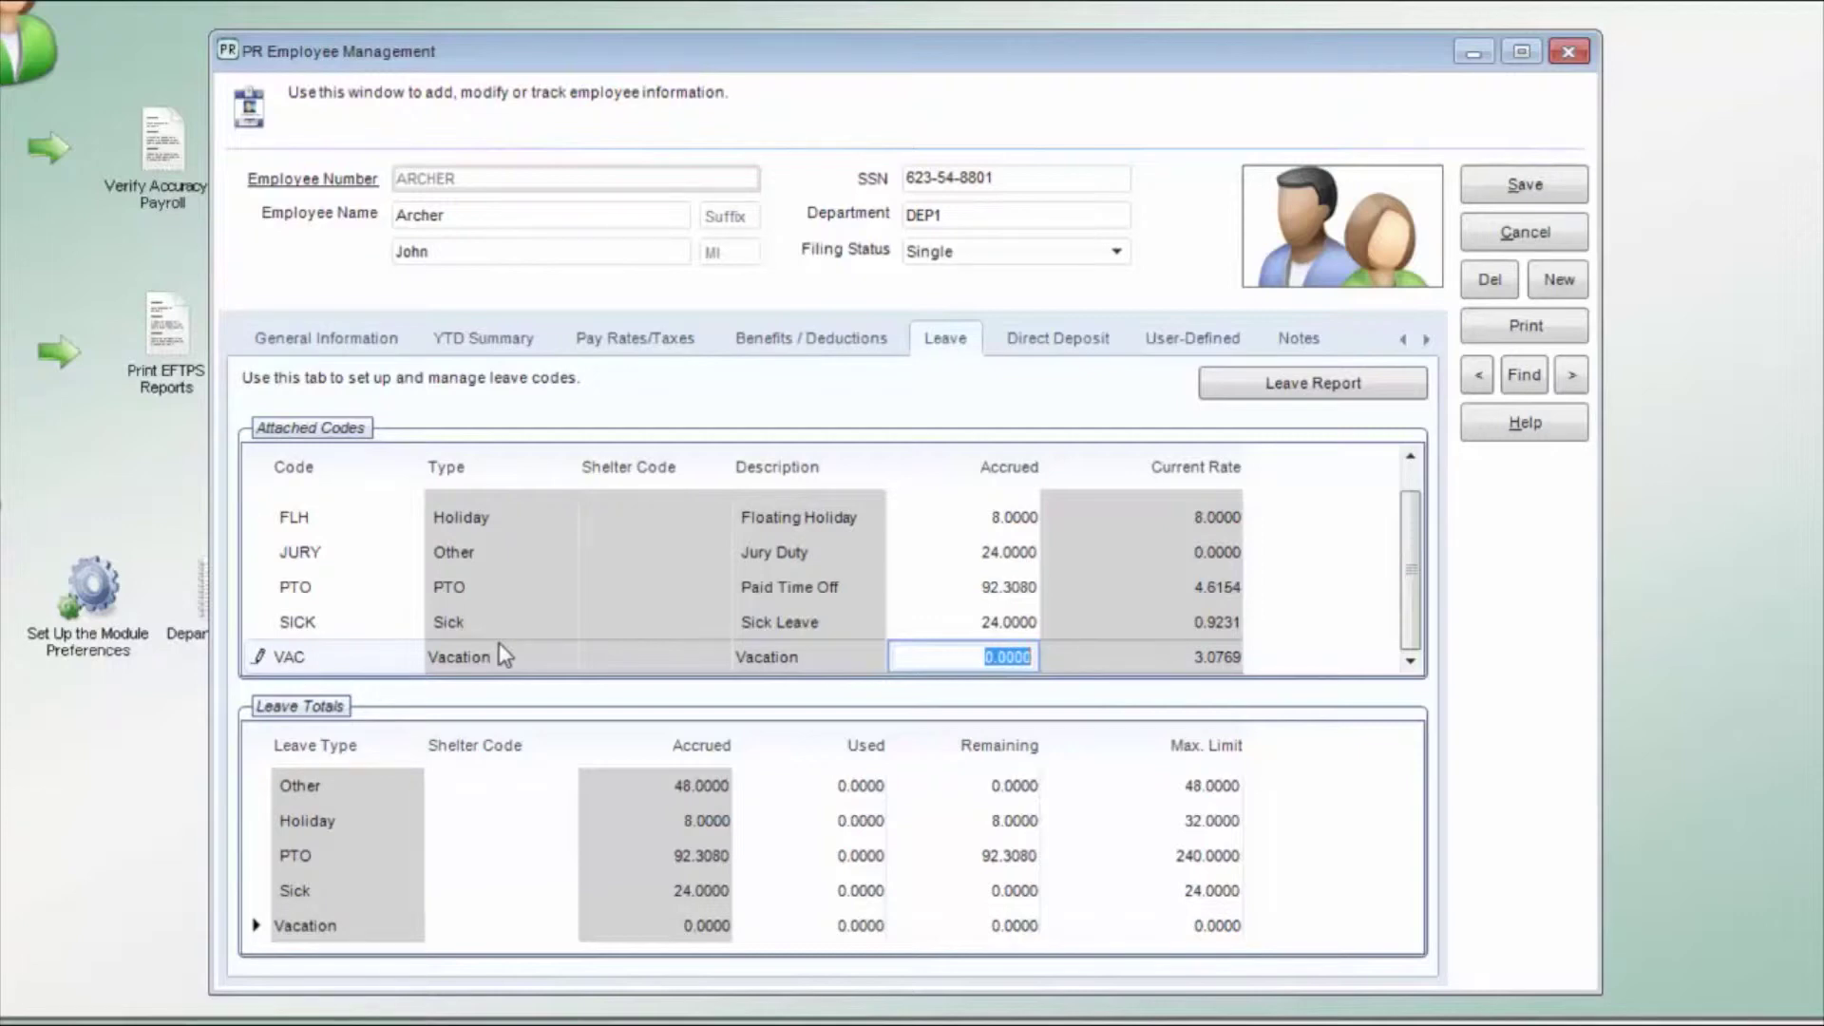
key("Return")
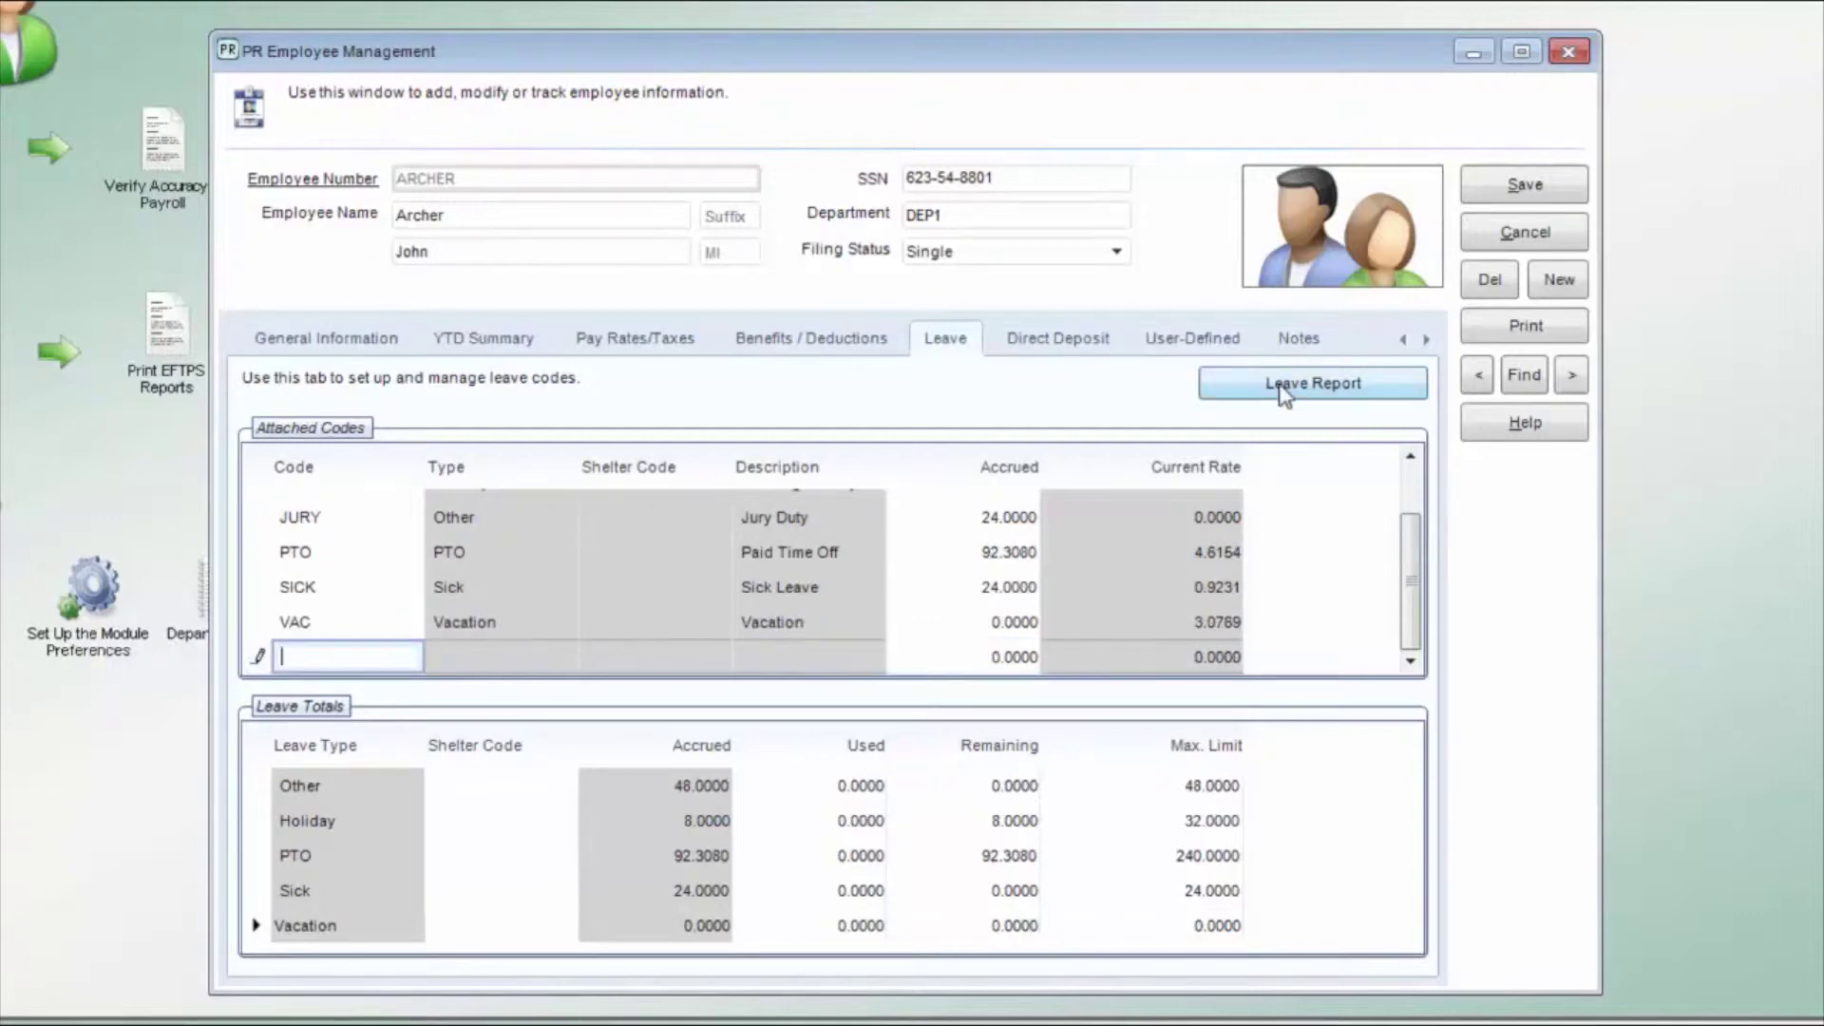
Step: Preview the Employee Leave Report on screen
left_click(1284, 385)
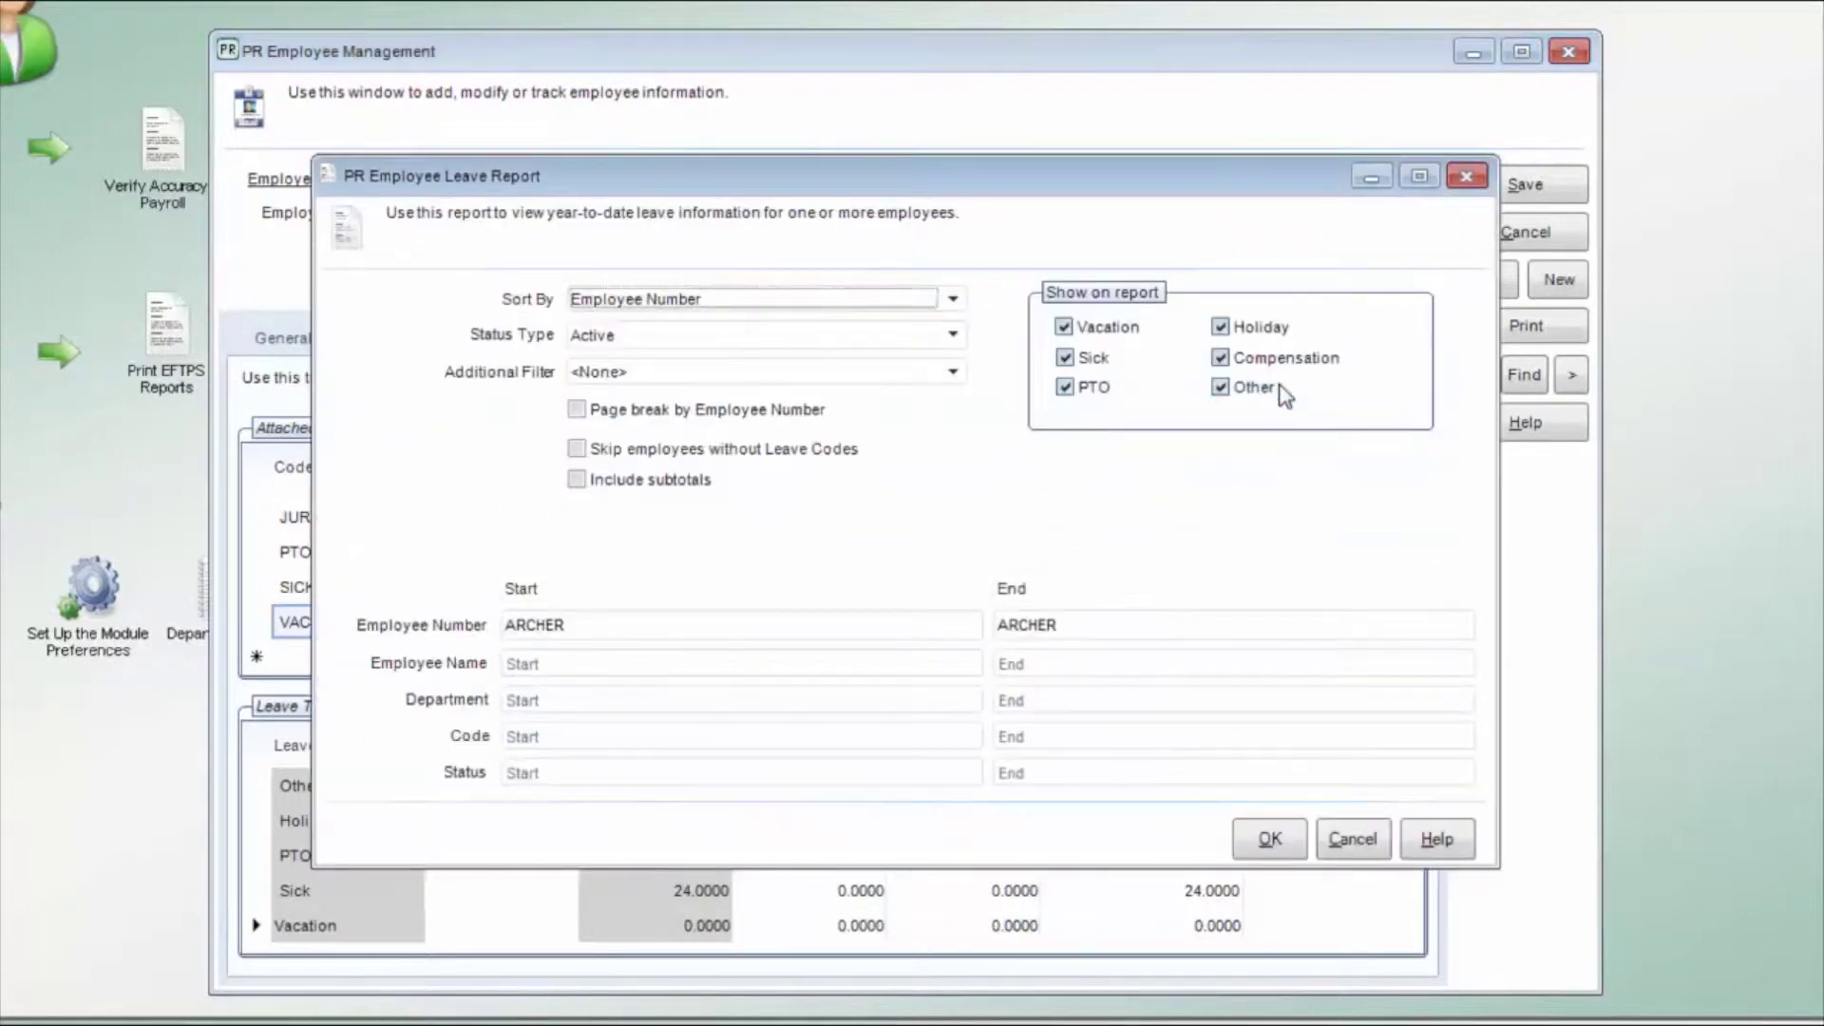
left_click(1270, 841)
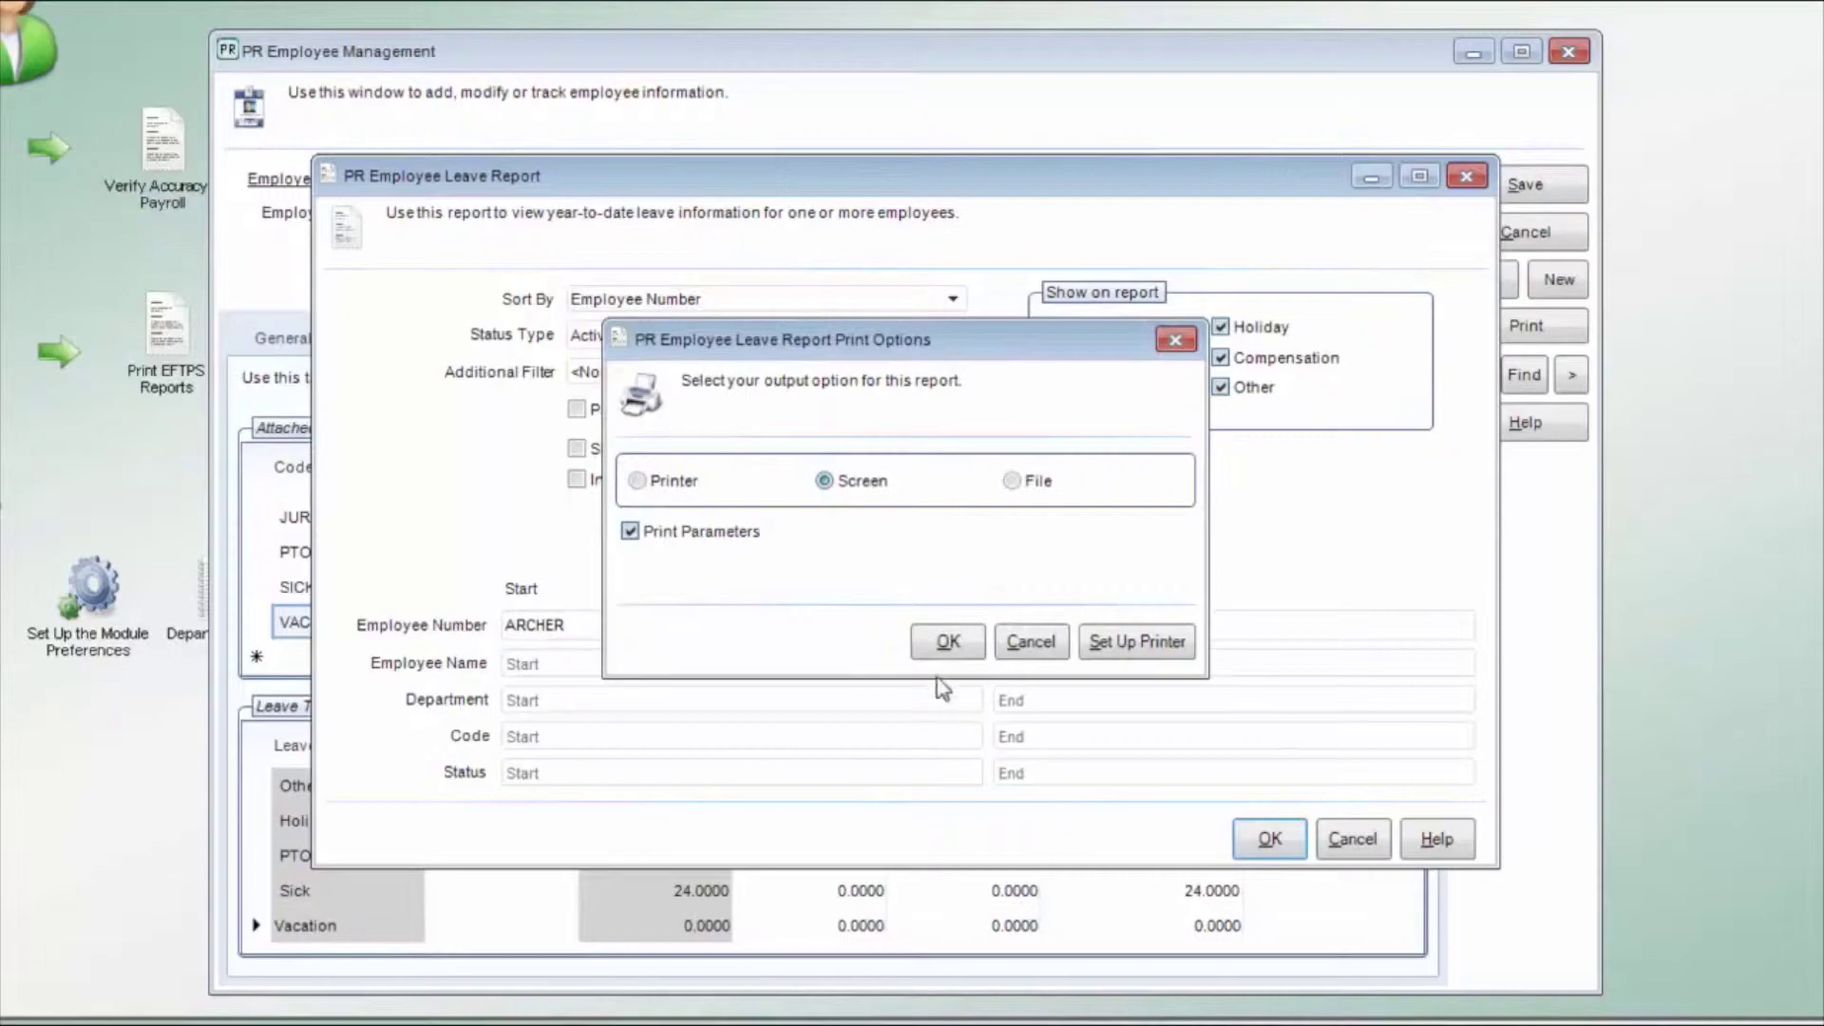
left_click(949, 646)
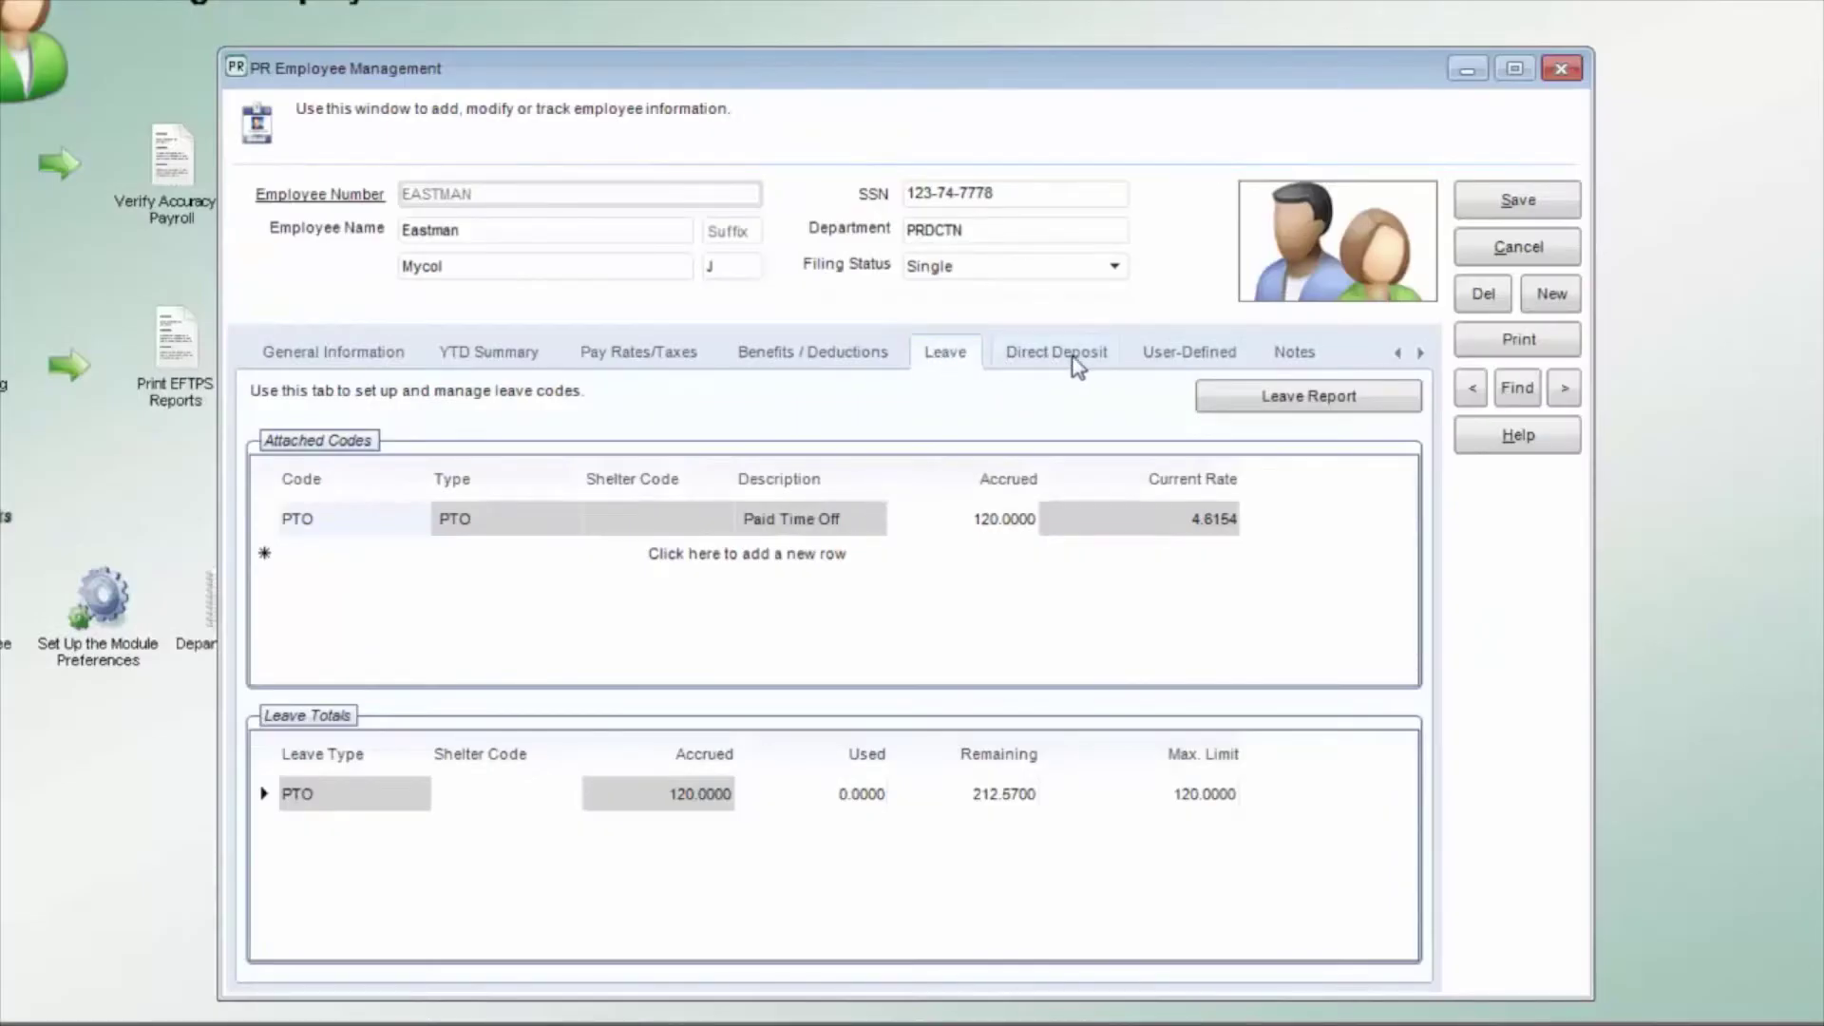
Step: Open EASTMAN's NJ Bank direct deposit entry and review its description, type, status and amount fields
left_click(1078, 366)
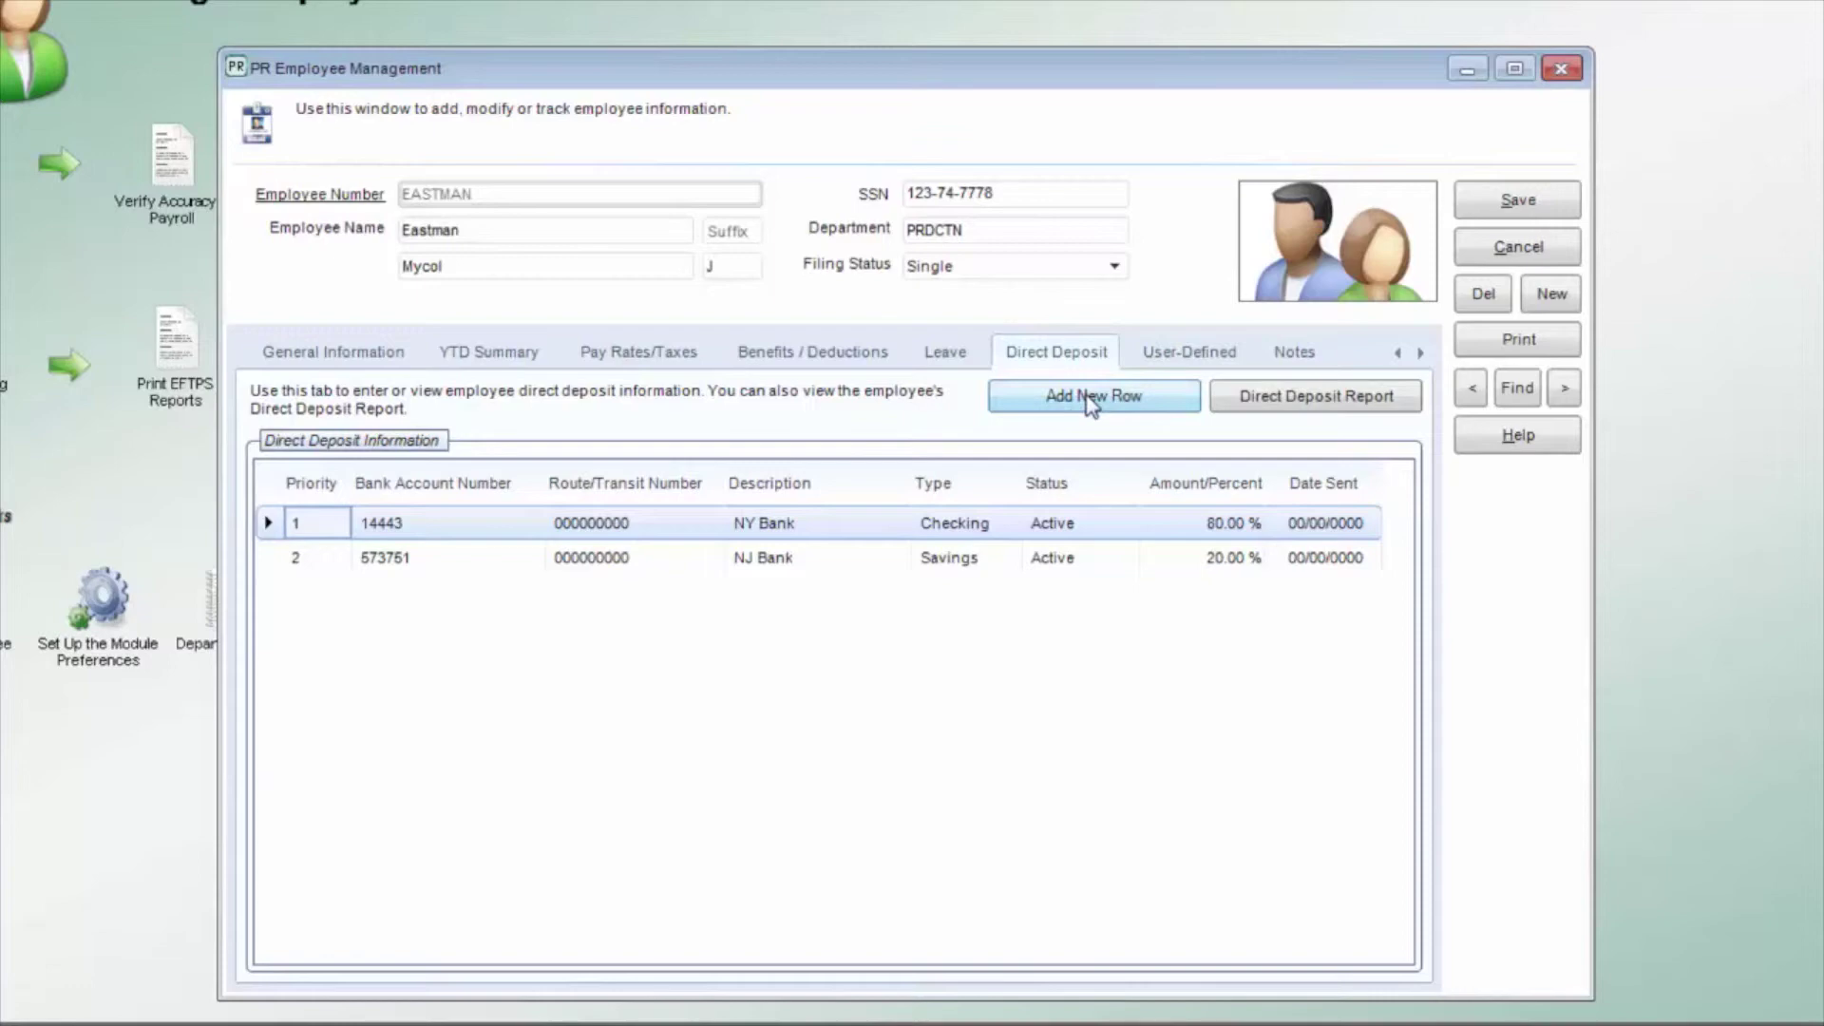
left_click(839, 565)
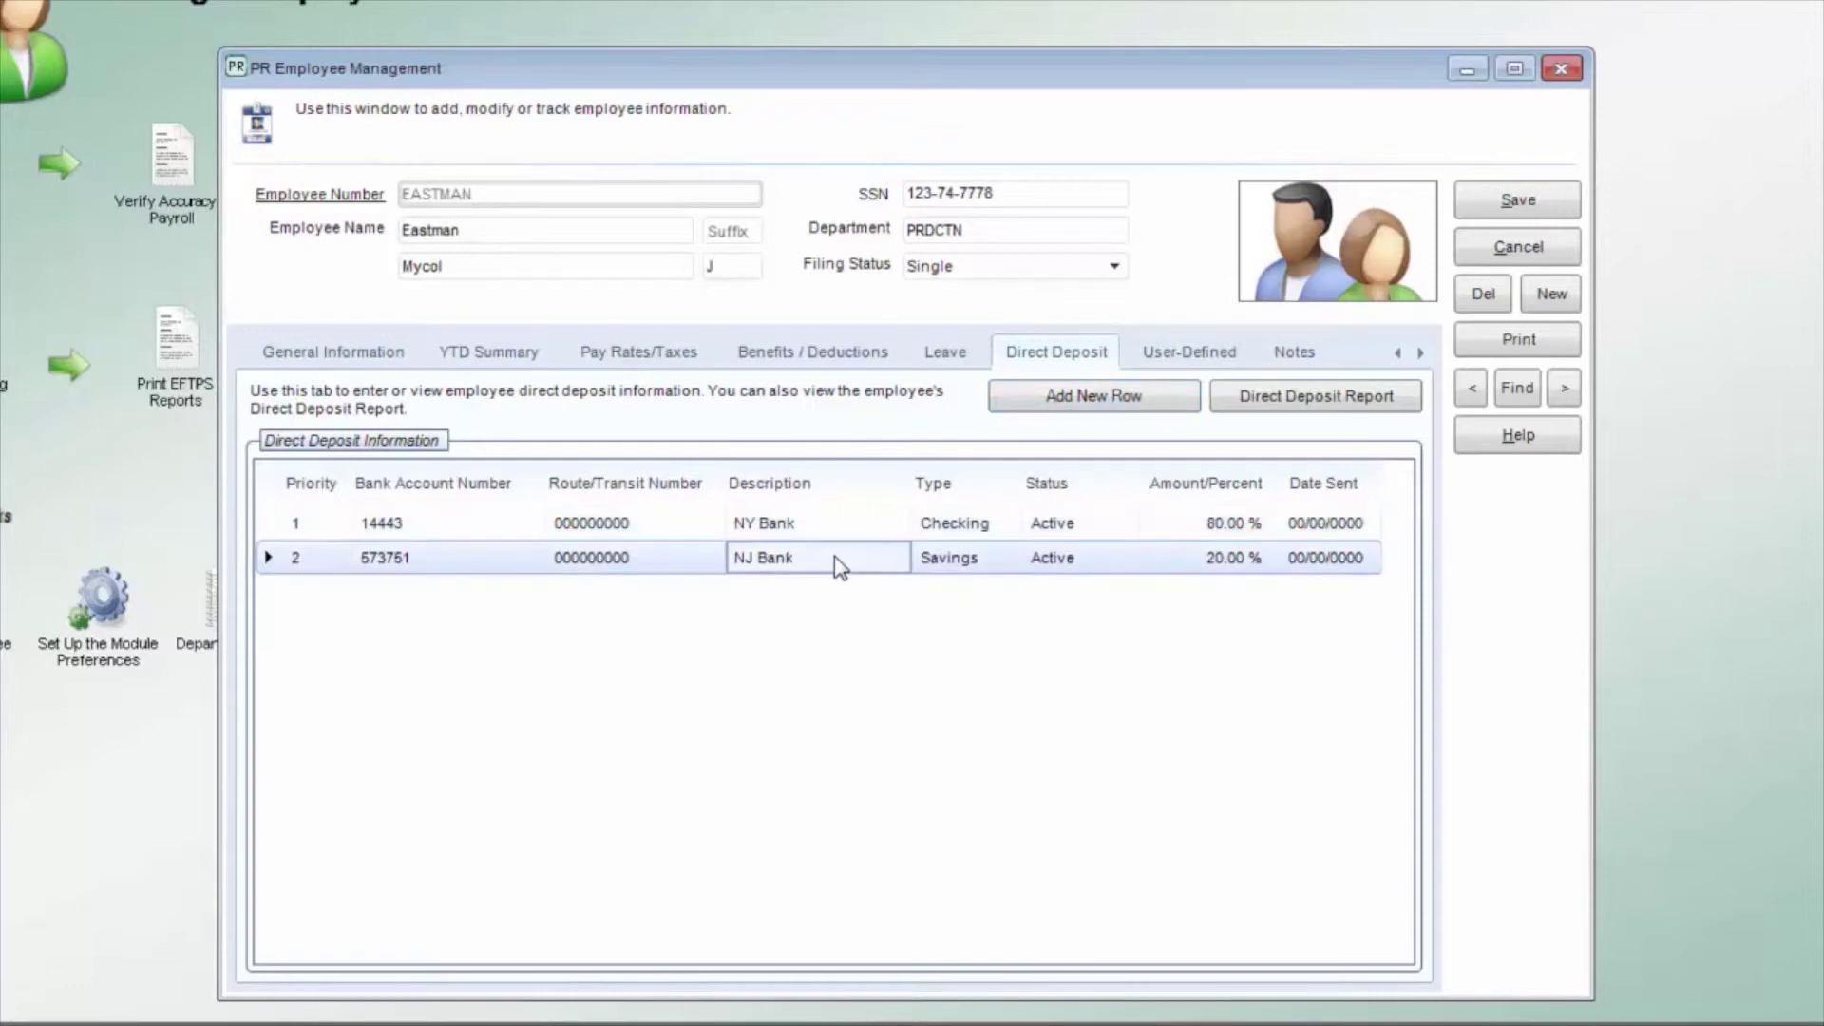
double_click(840, 565)
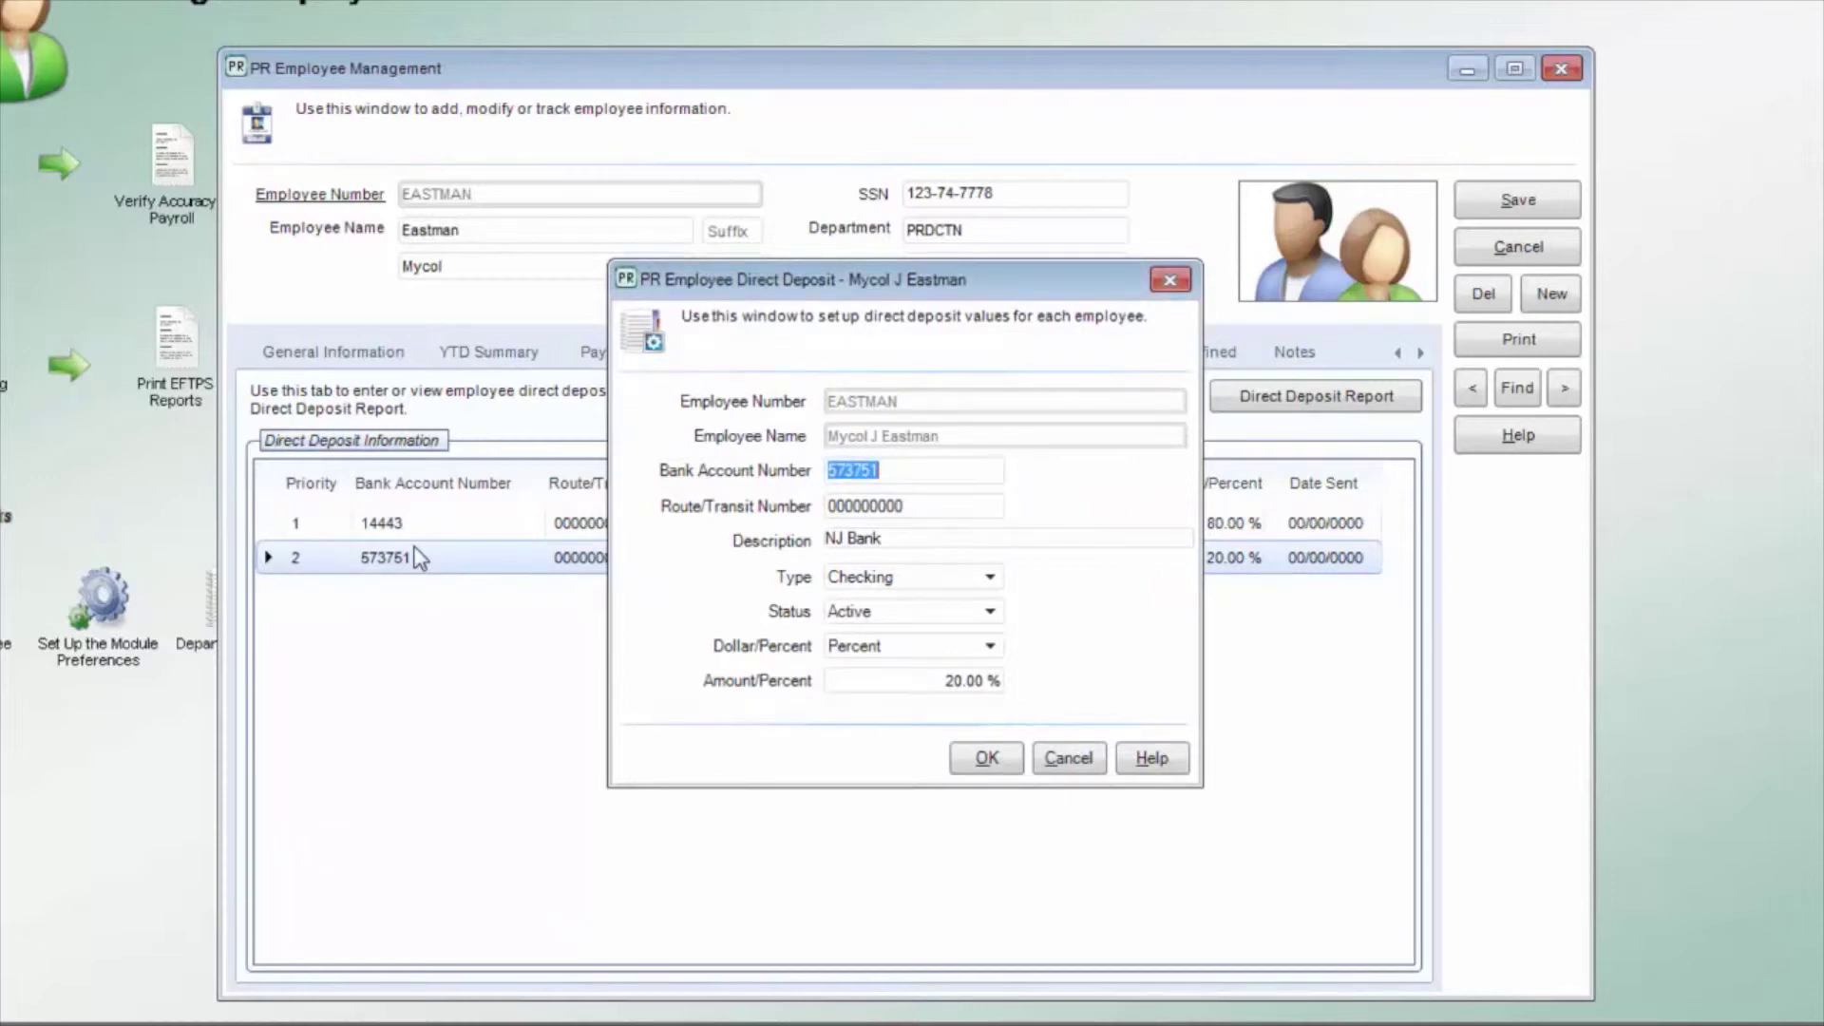
key("Tab")
key("Tab")
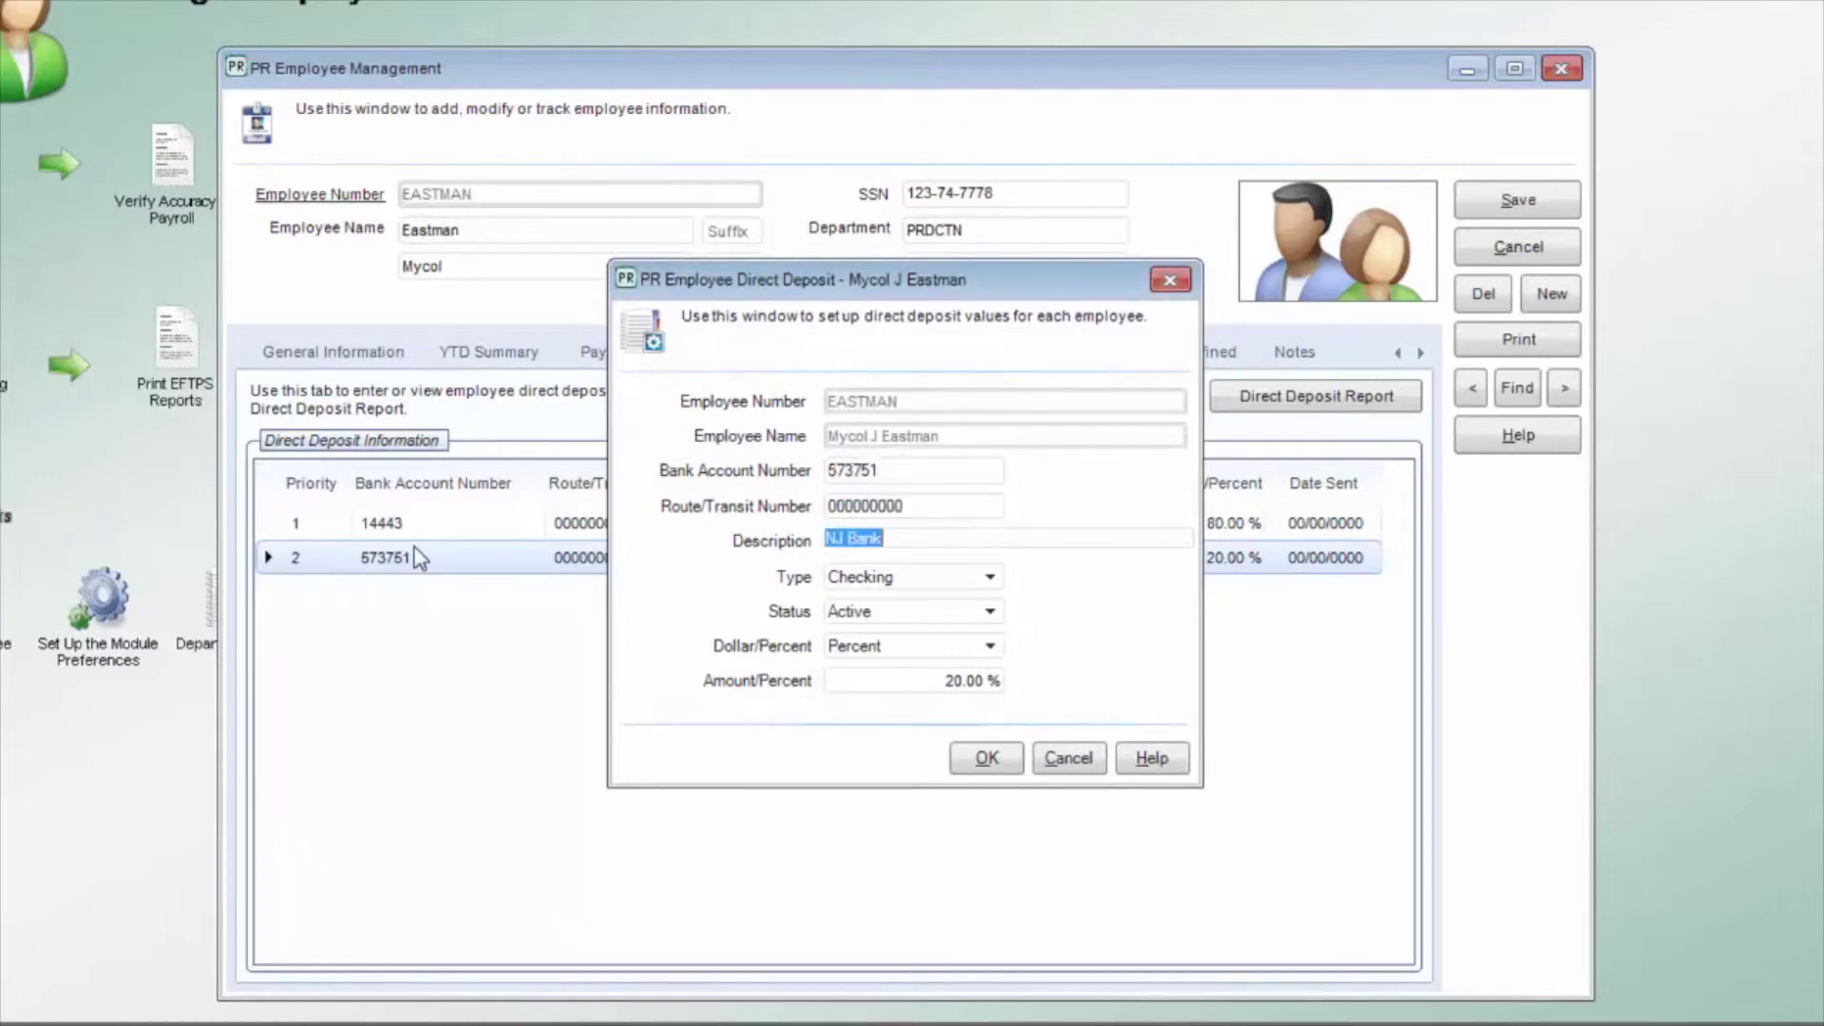
key("Tab")
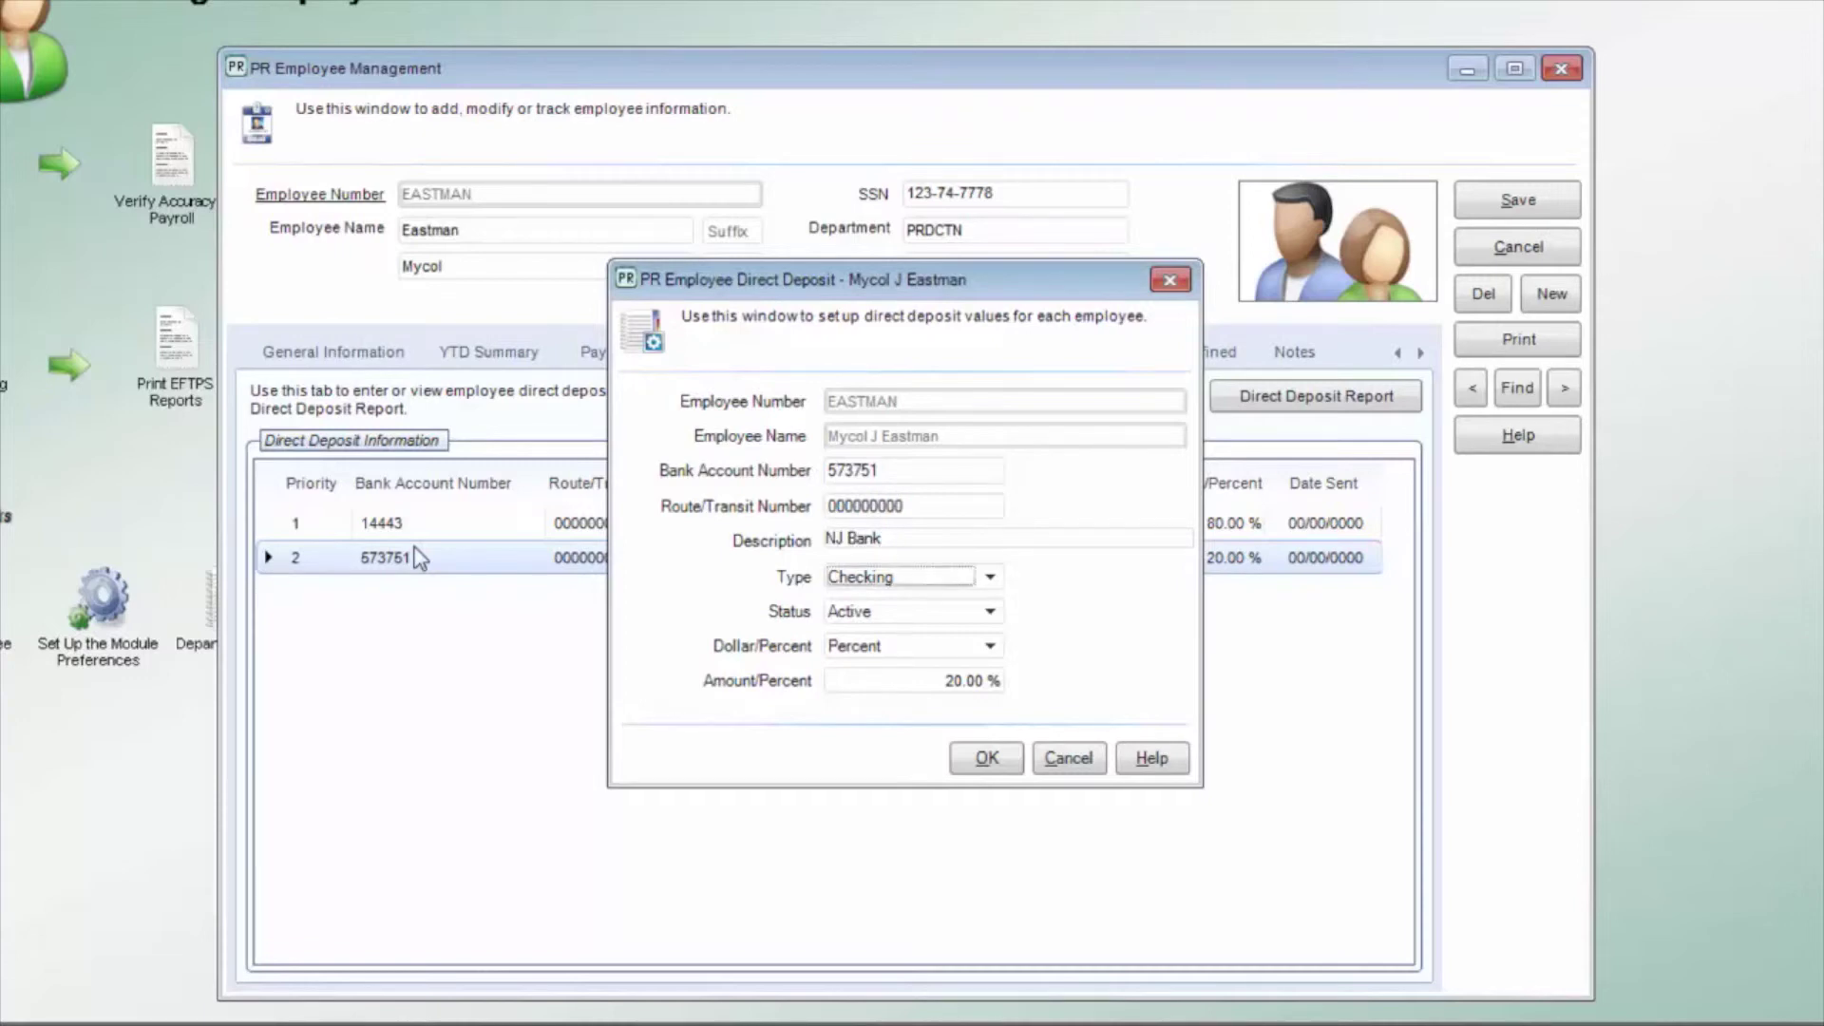
key("Tab")
key("Tab")
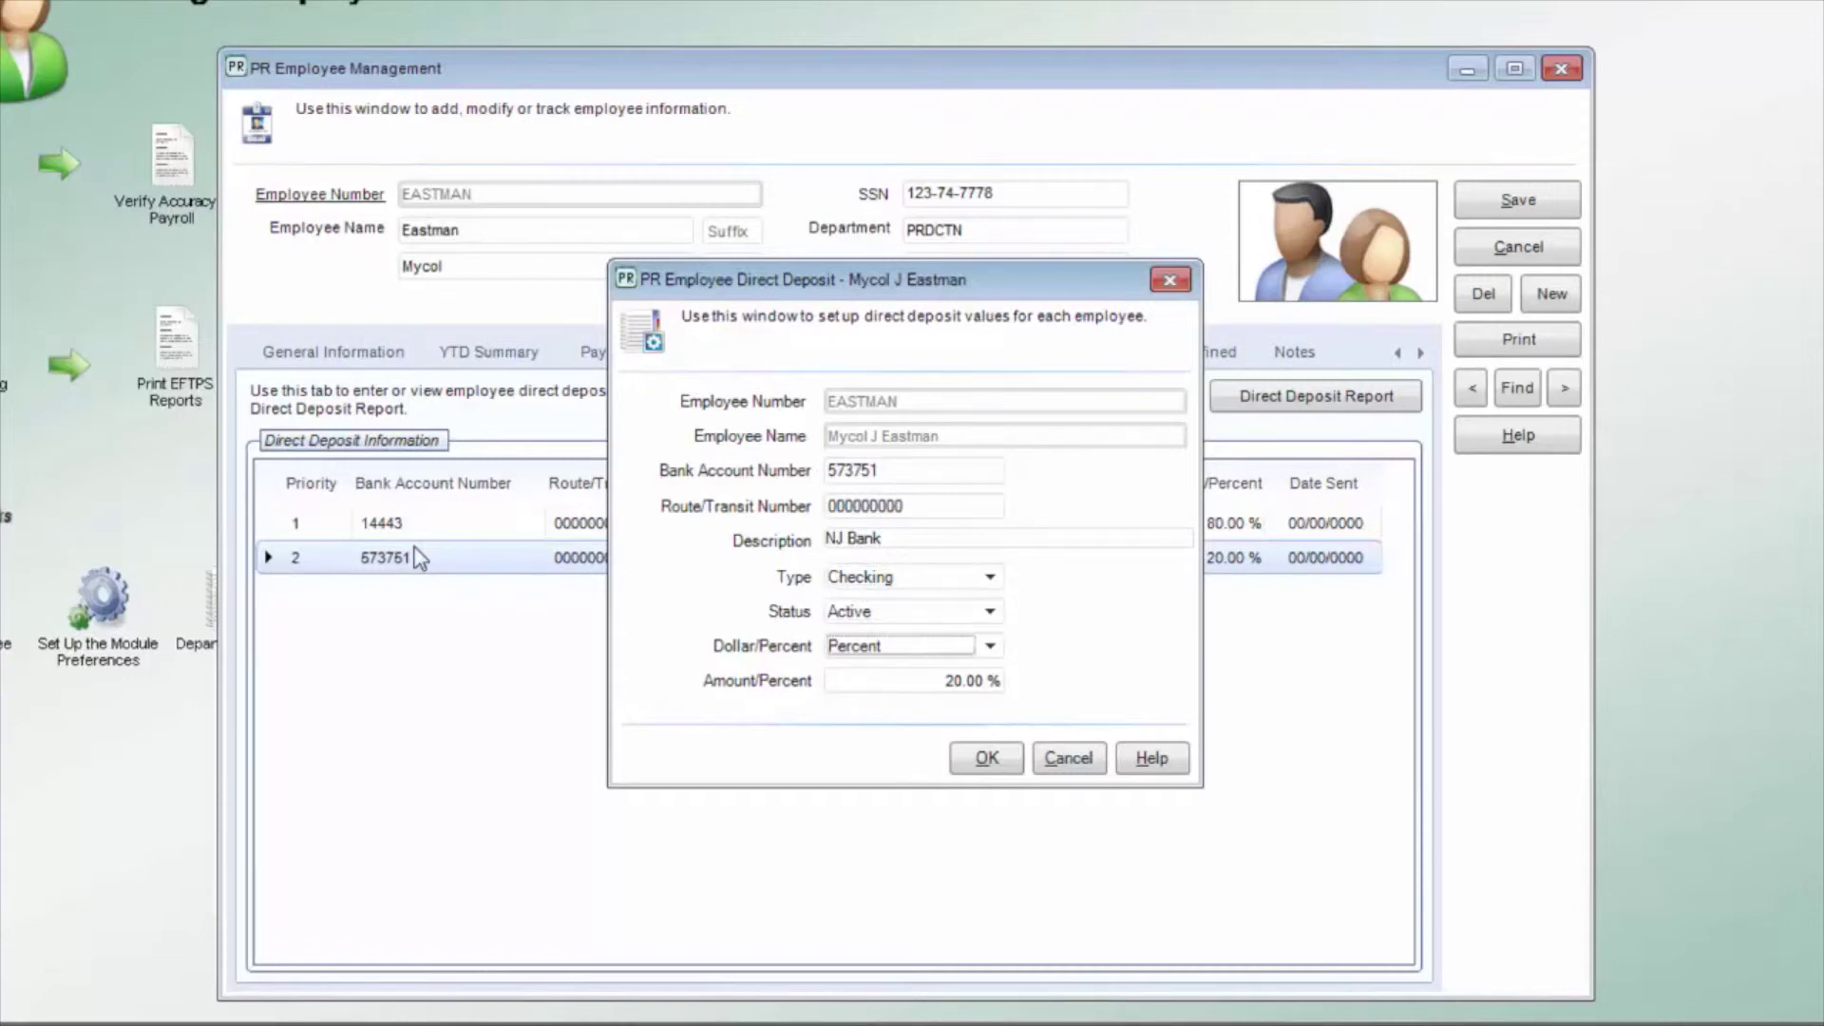
key("Tab")
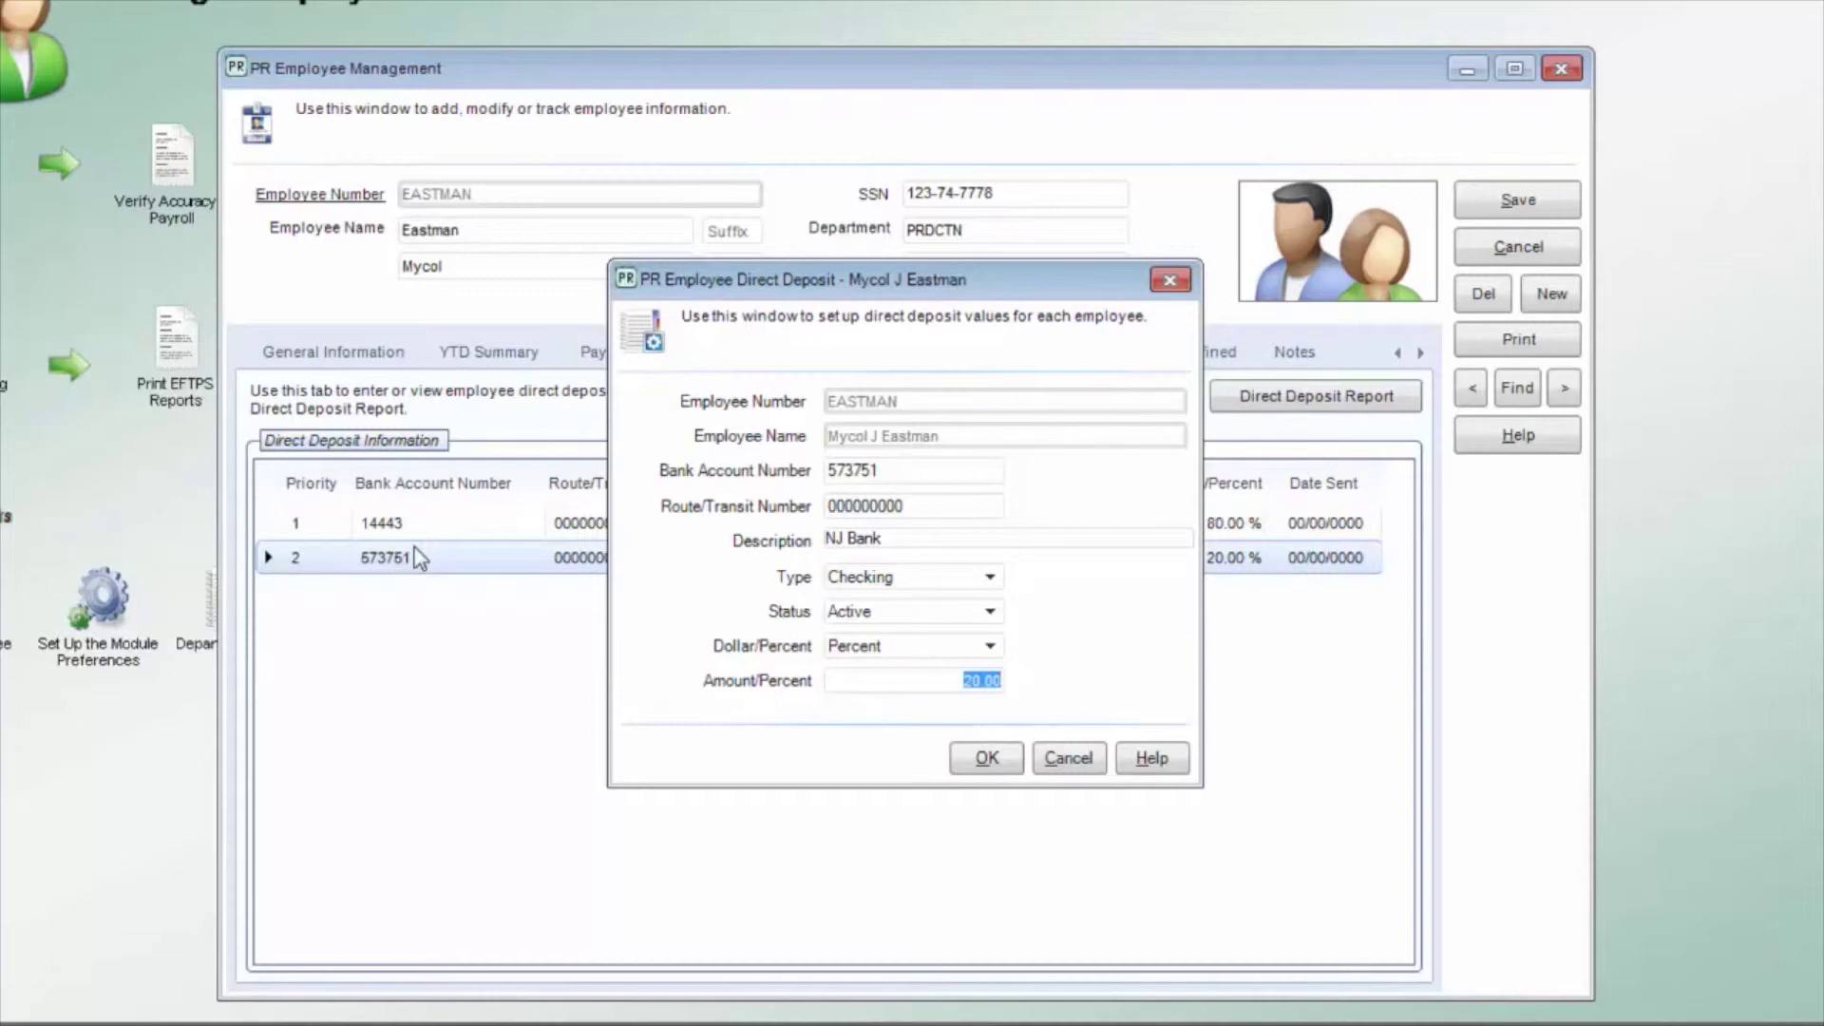
key("Return")
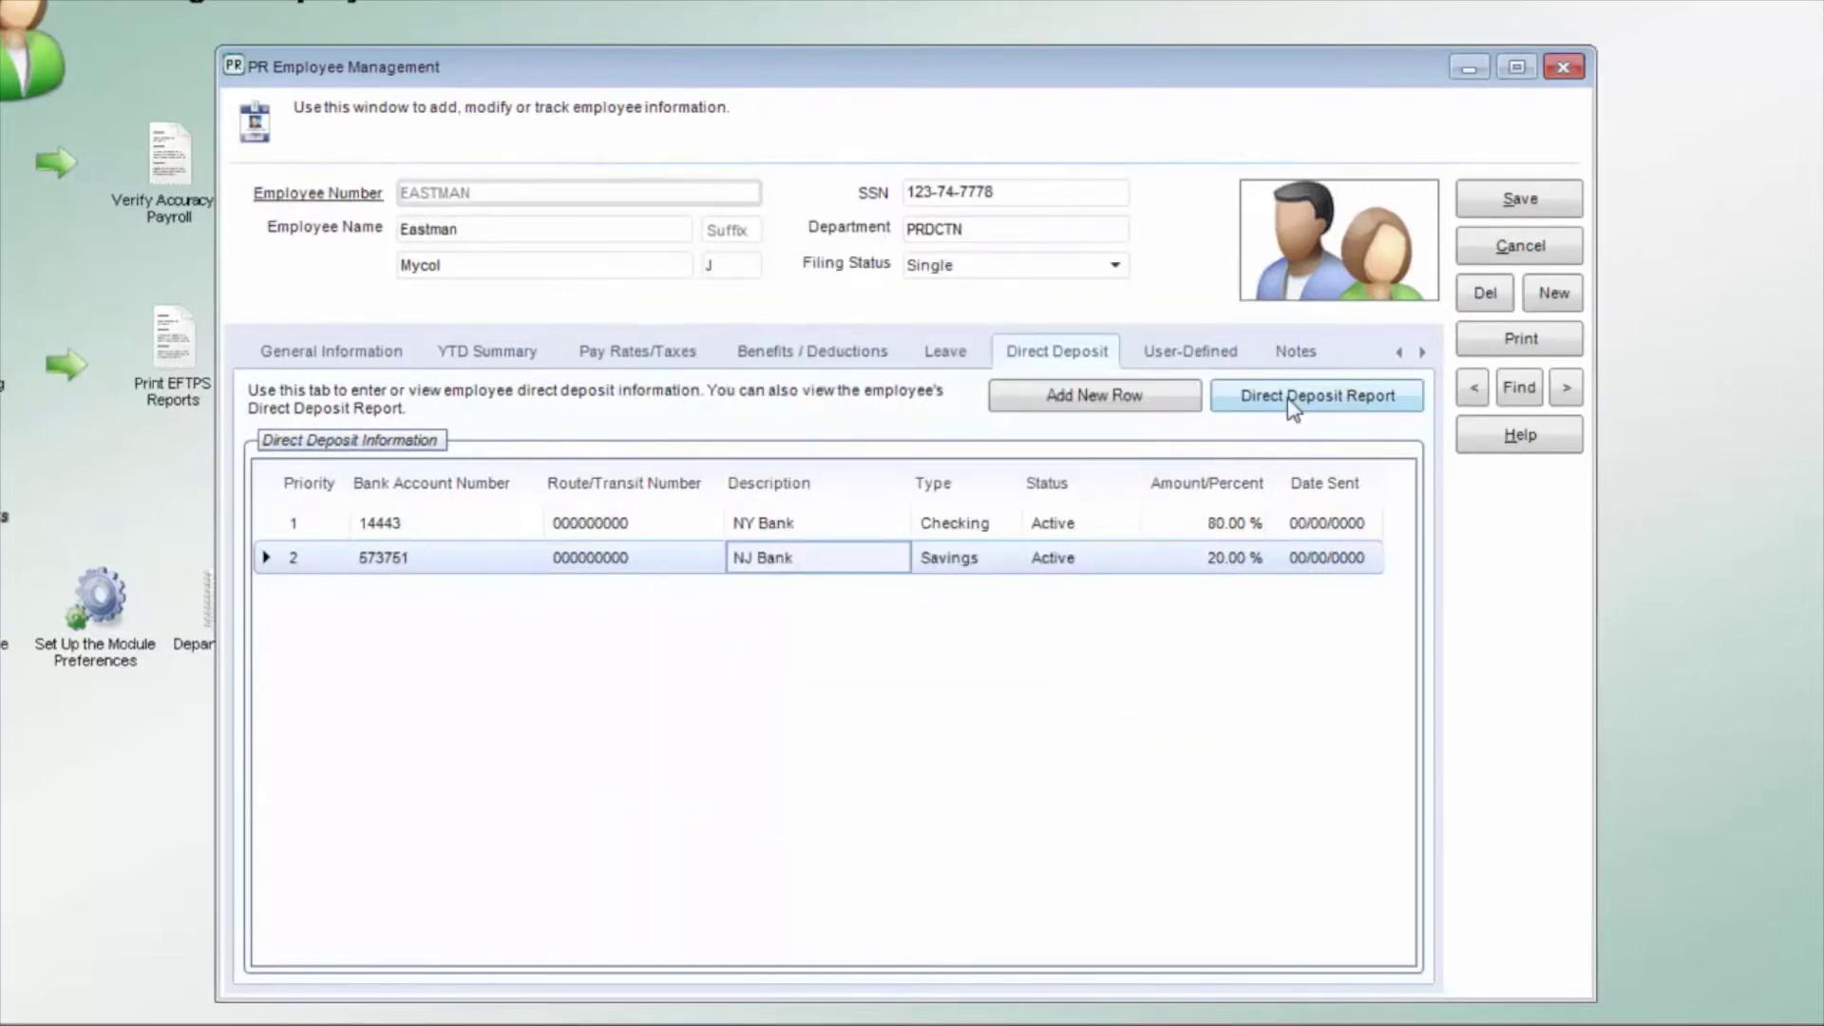
Step: Preview the Direct Deposit Report on screen
left_click(1292, 406)
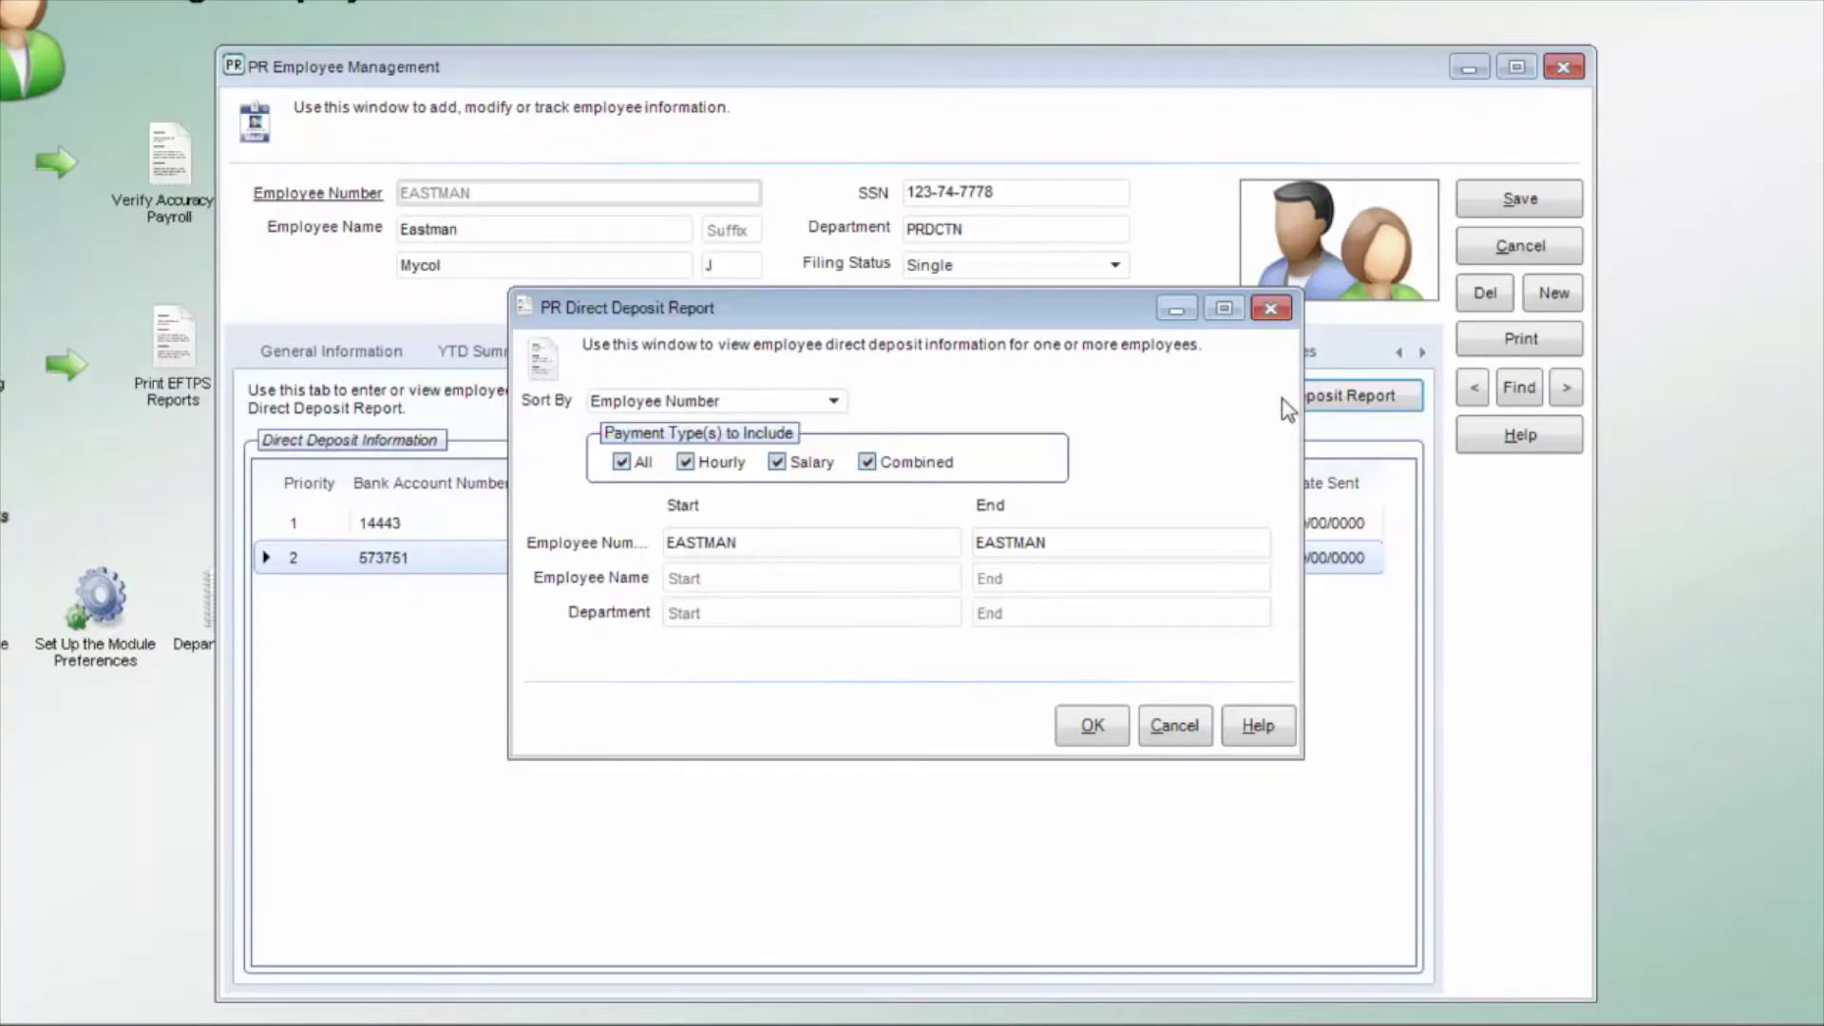
left_click(1091, 730)
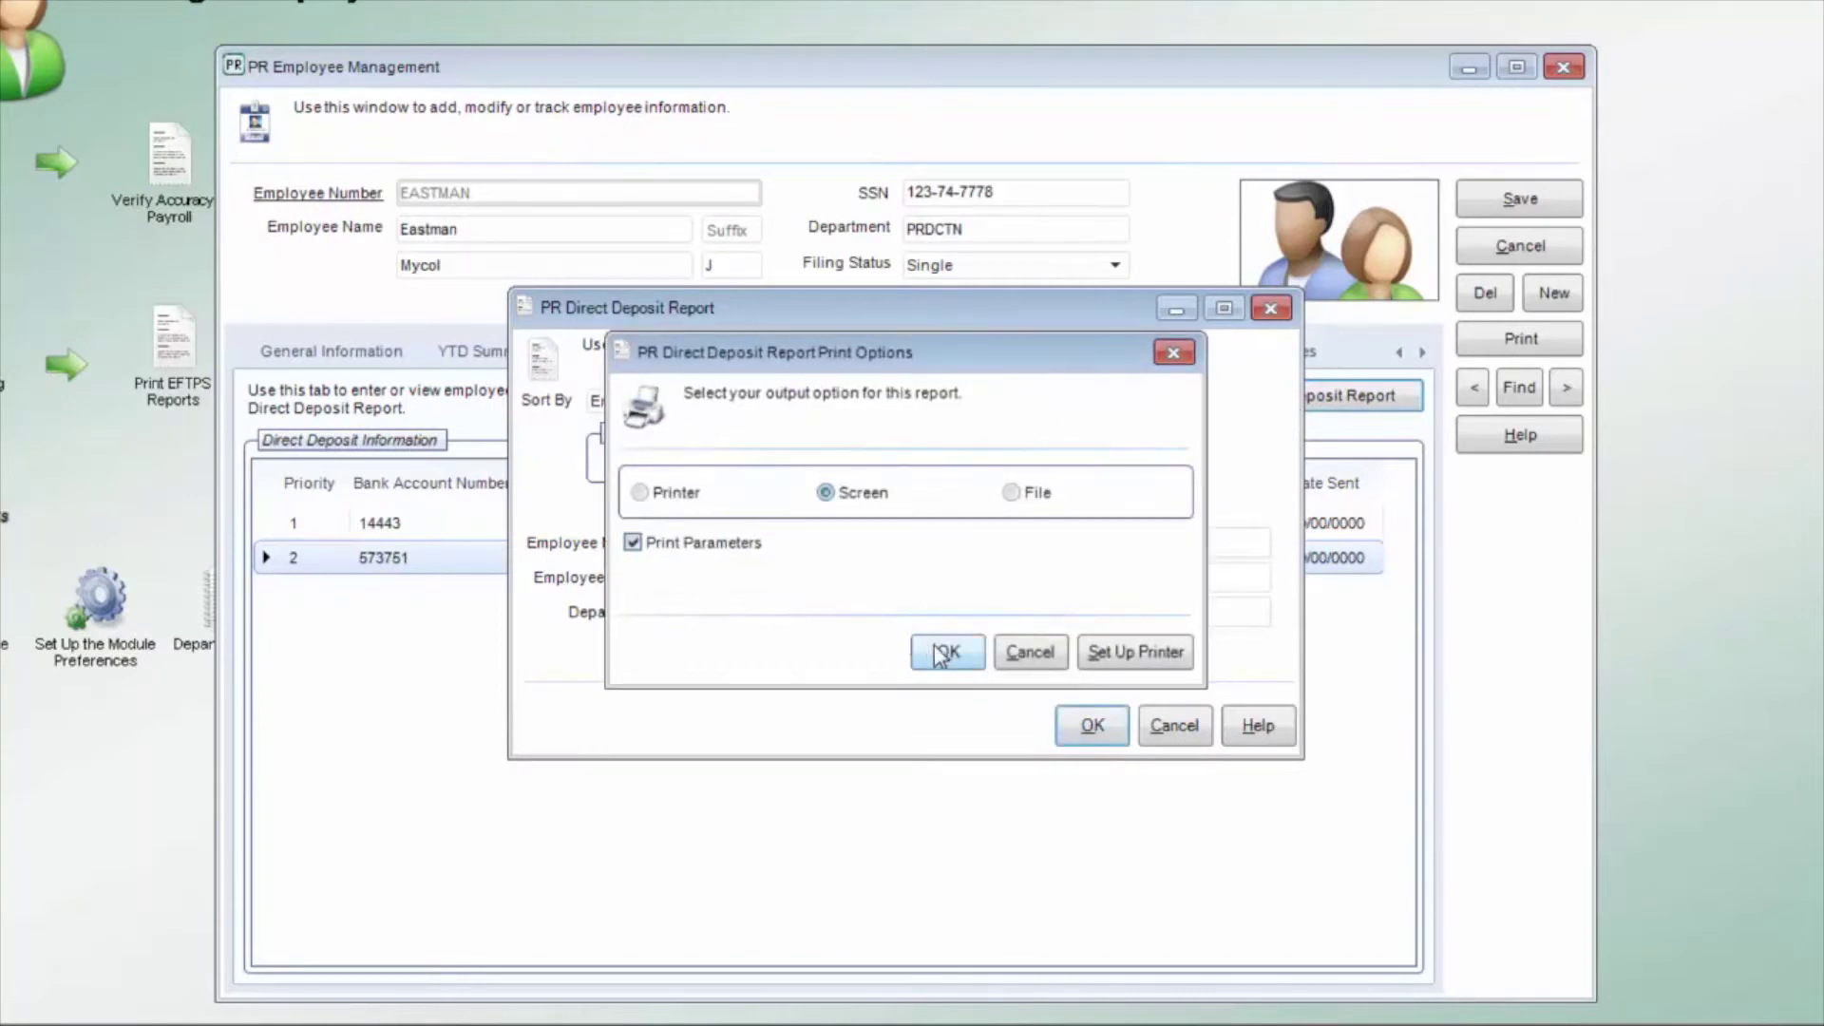
left_click(938, 652)
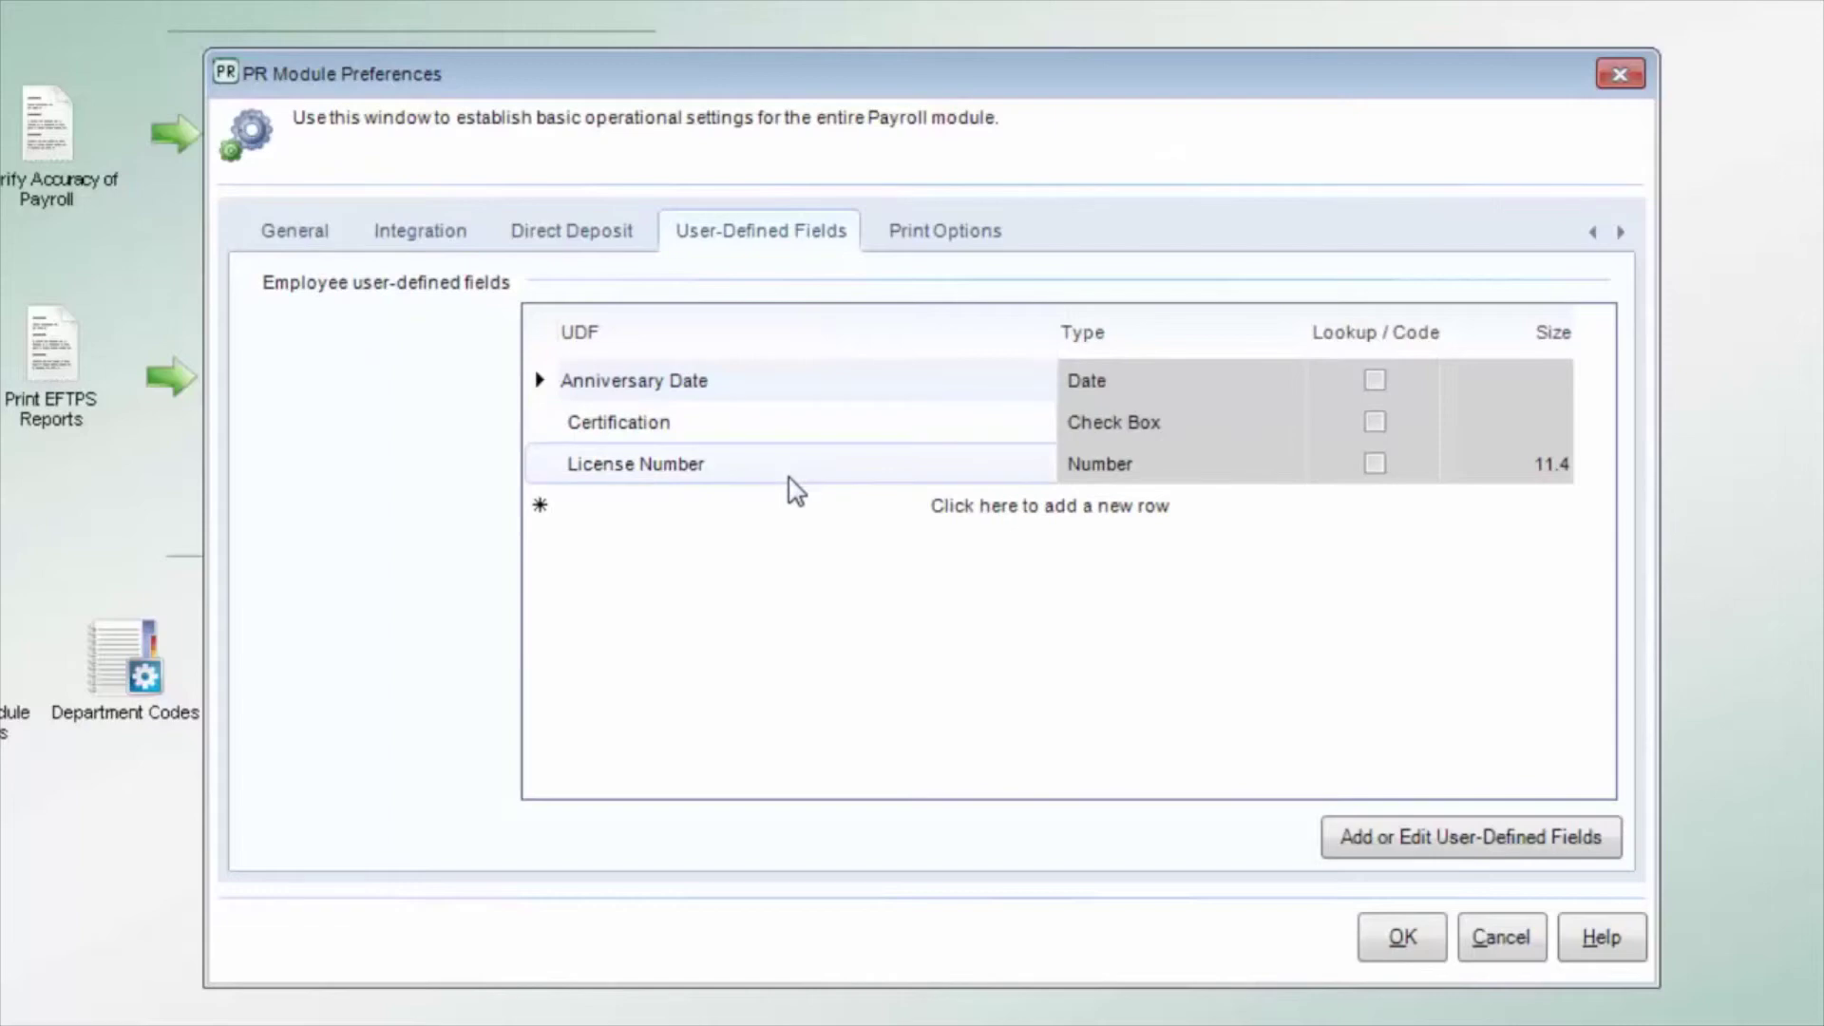
Step: Look up the existing user-defined fields, then display EASTMAN's user-defined values
left_click(803, 518)
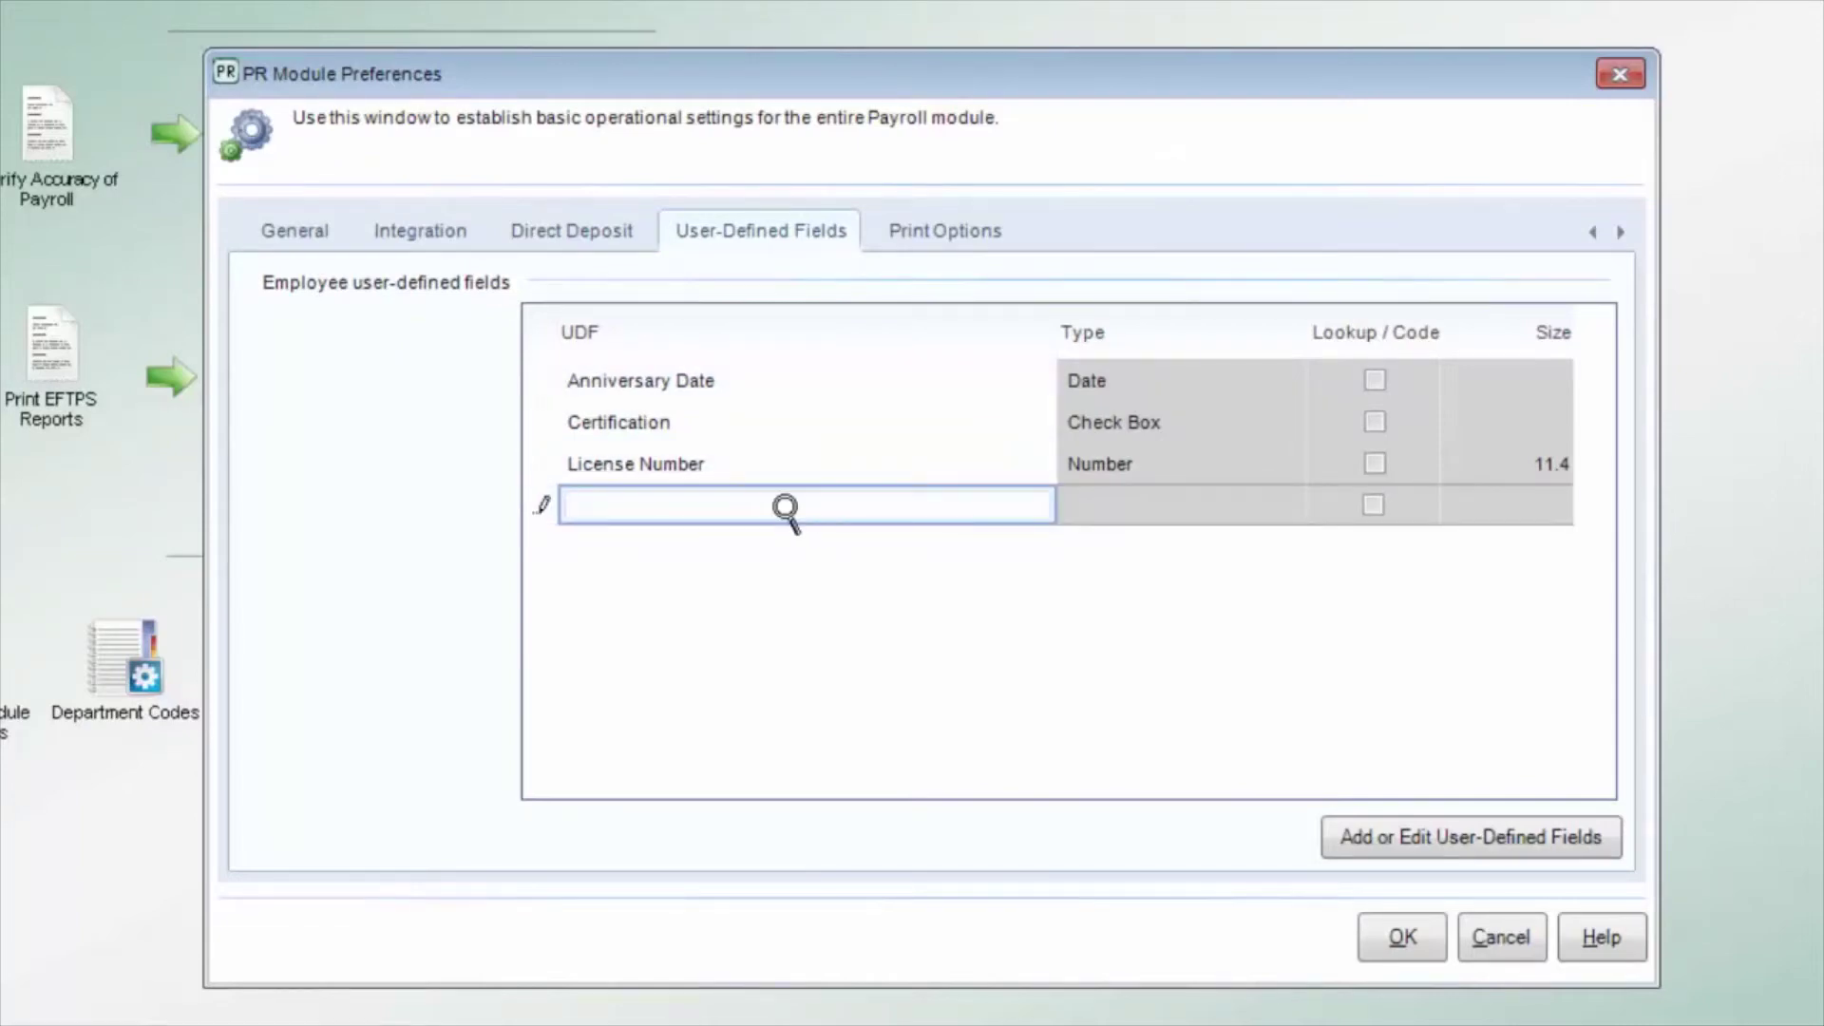
left_click(786, 512)
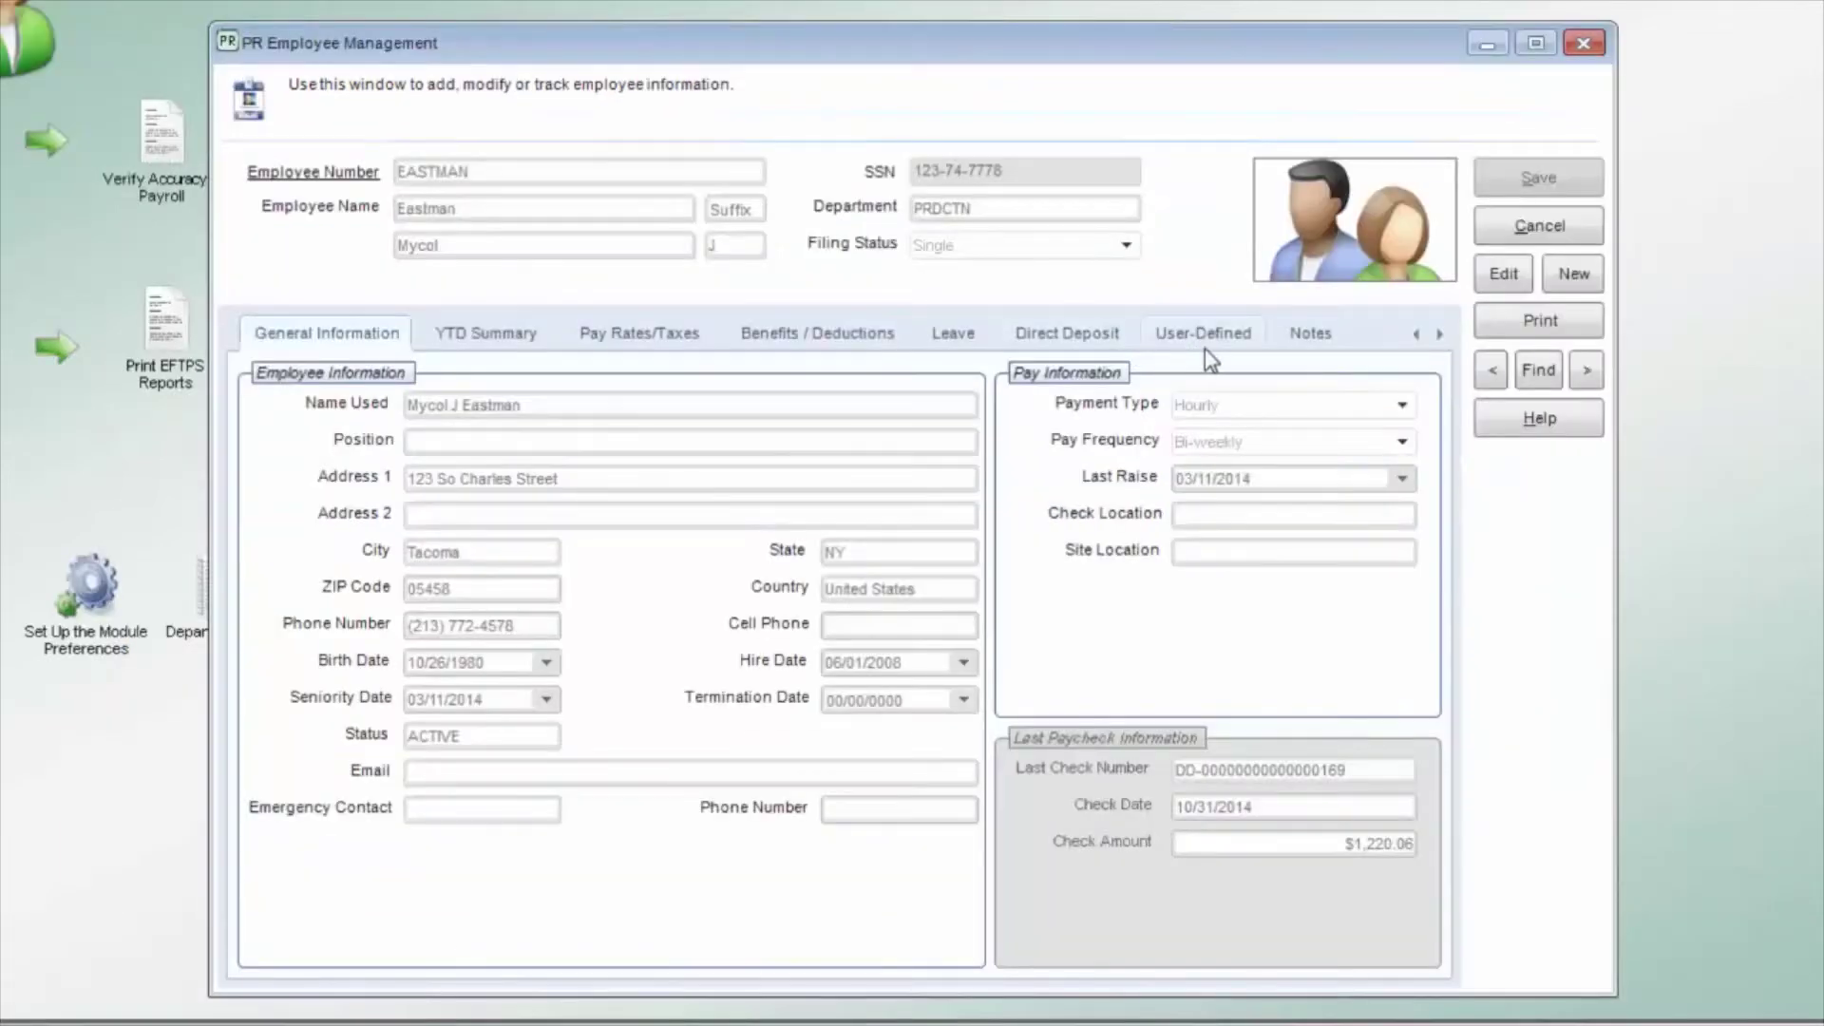
left_click(1198, 334)
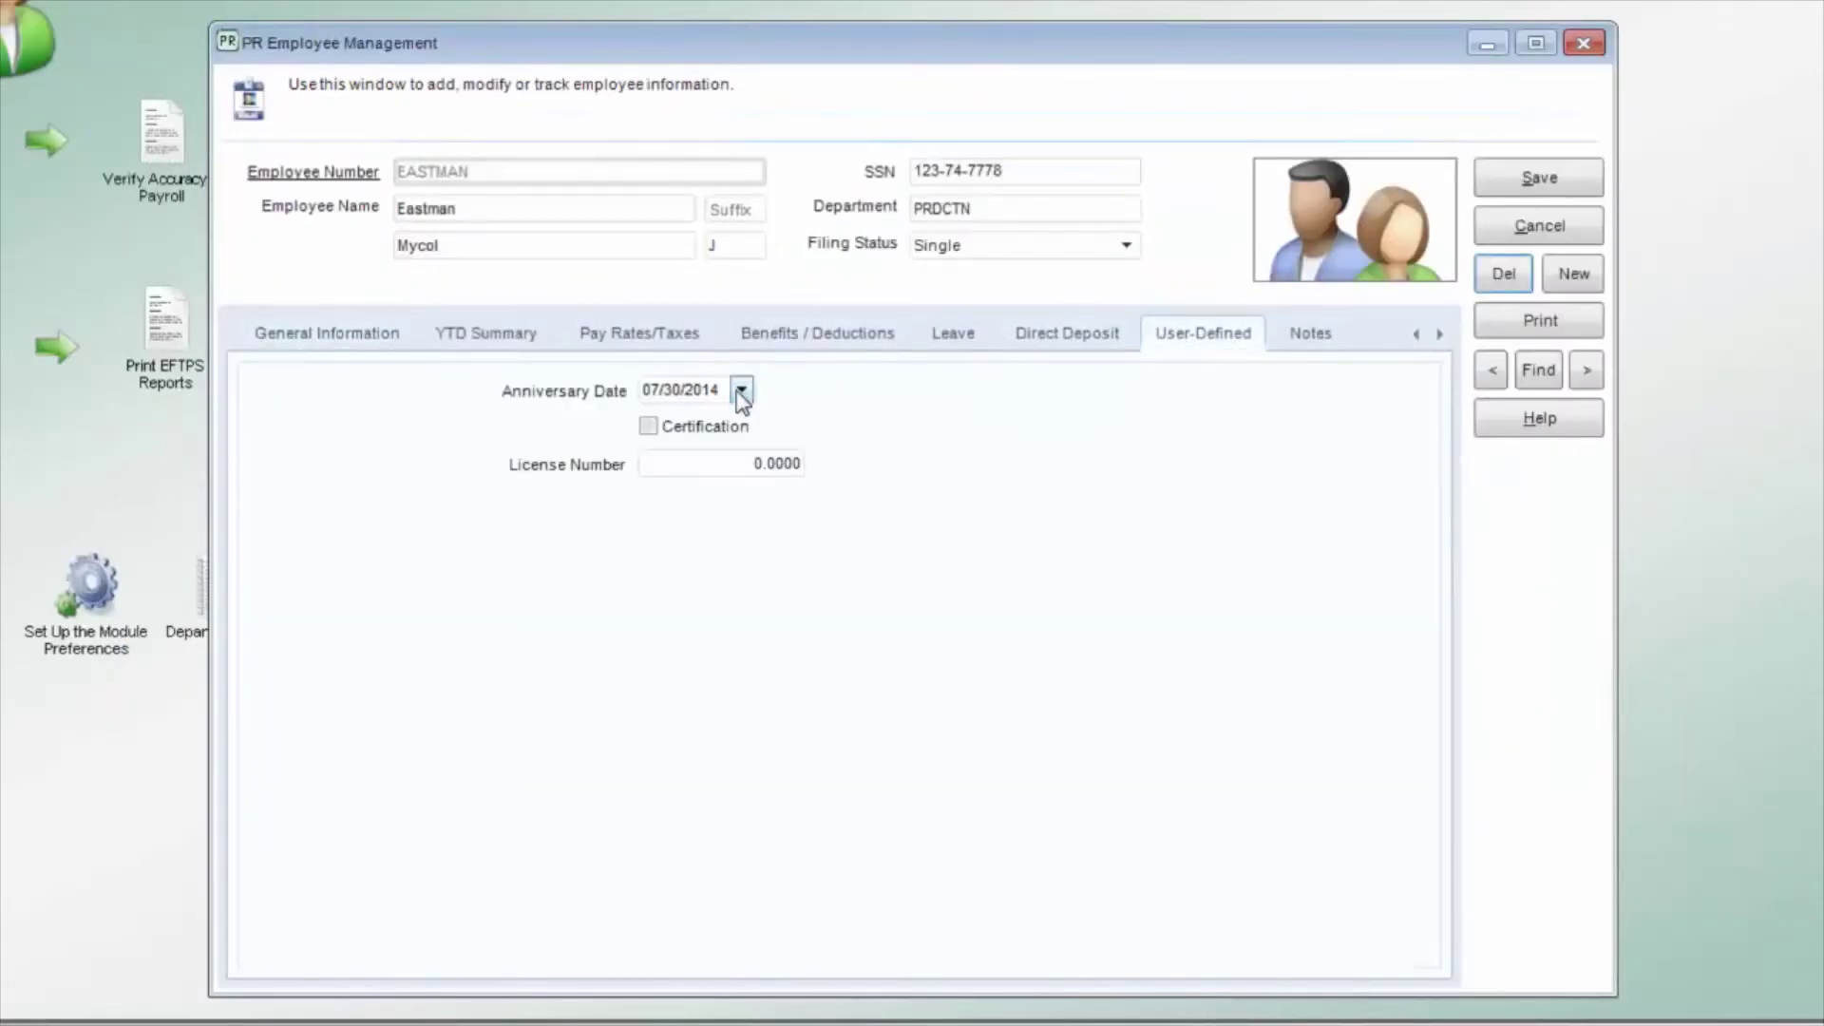
Step: Set Anniversary Date to 10/16/2014, tick Certification, and enter the License Number
left_click(741, 390)
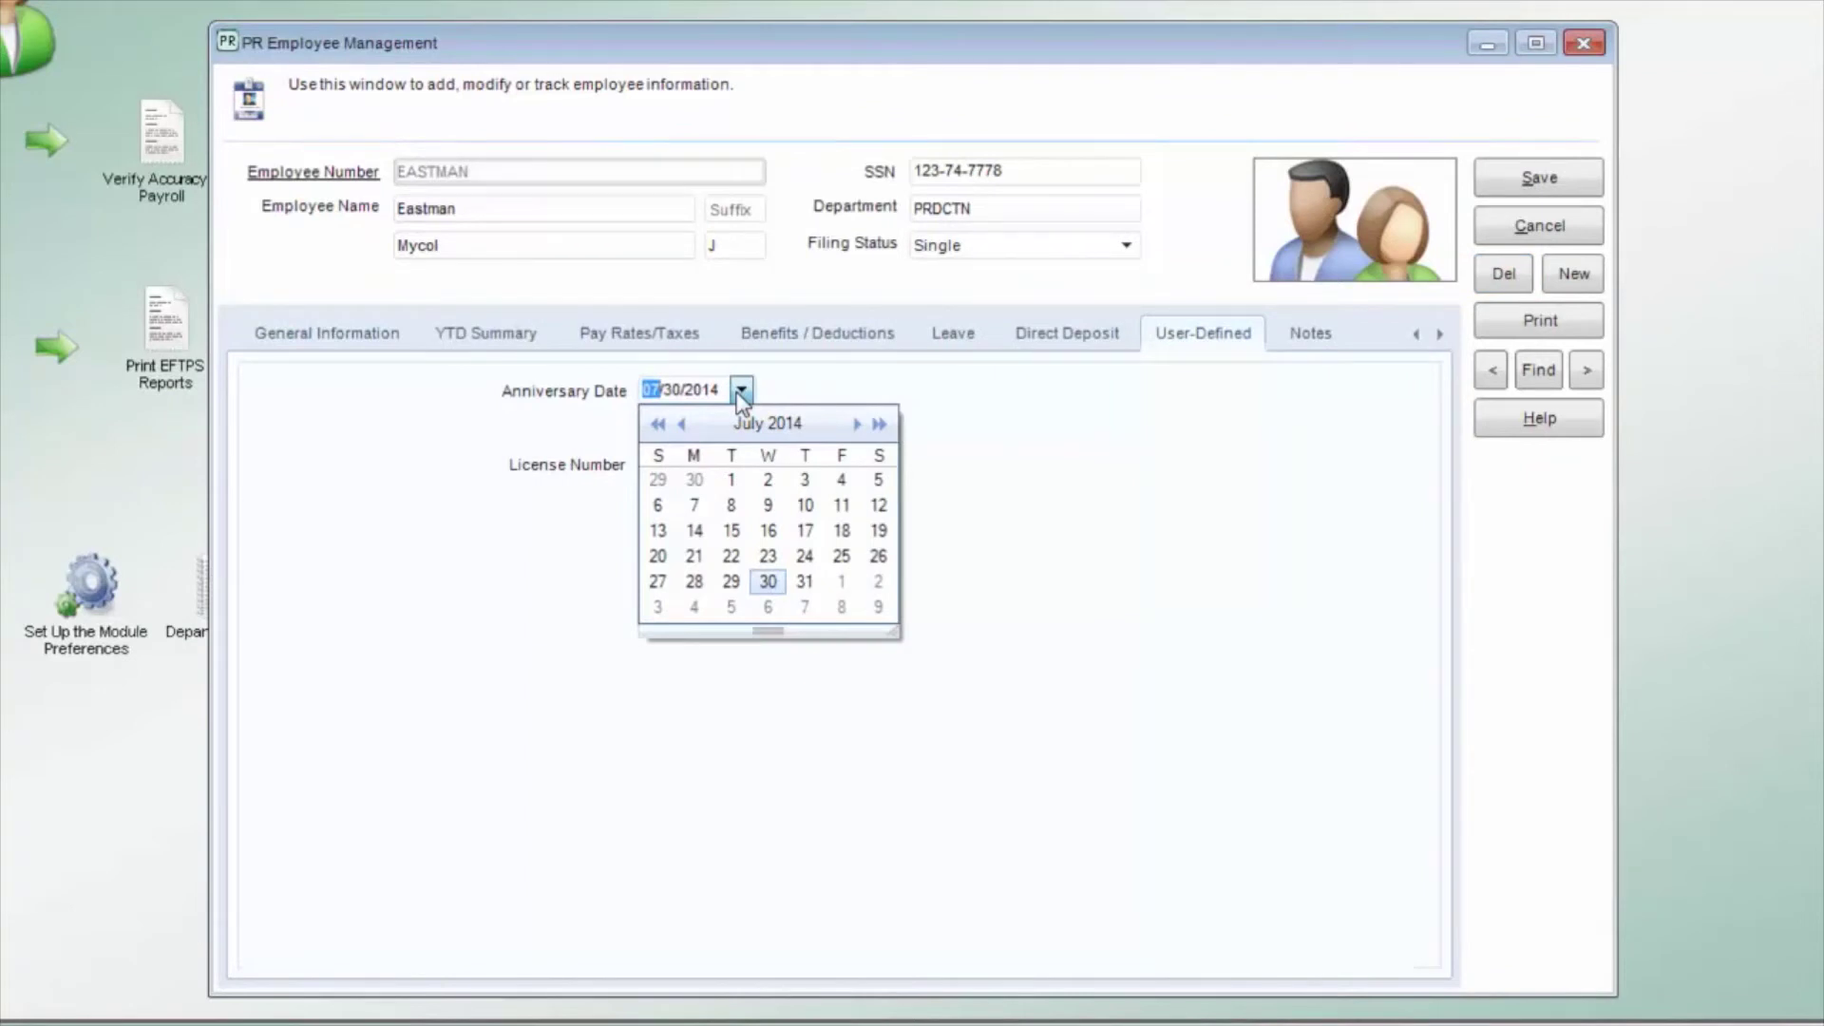
type("1016")
left_click(651, 426)
left_click(648, 426)
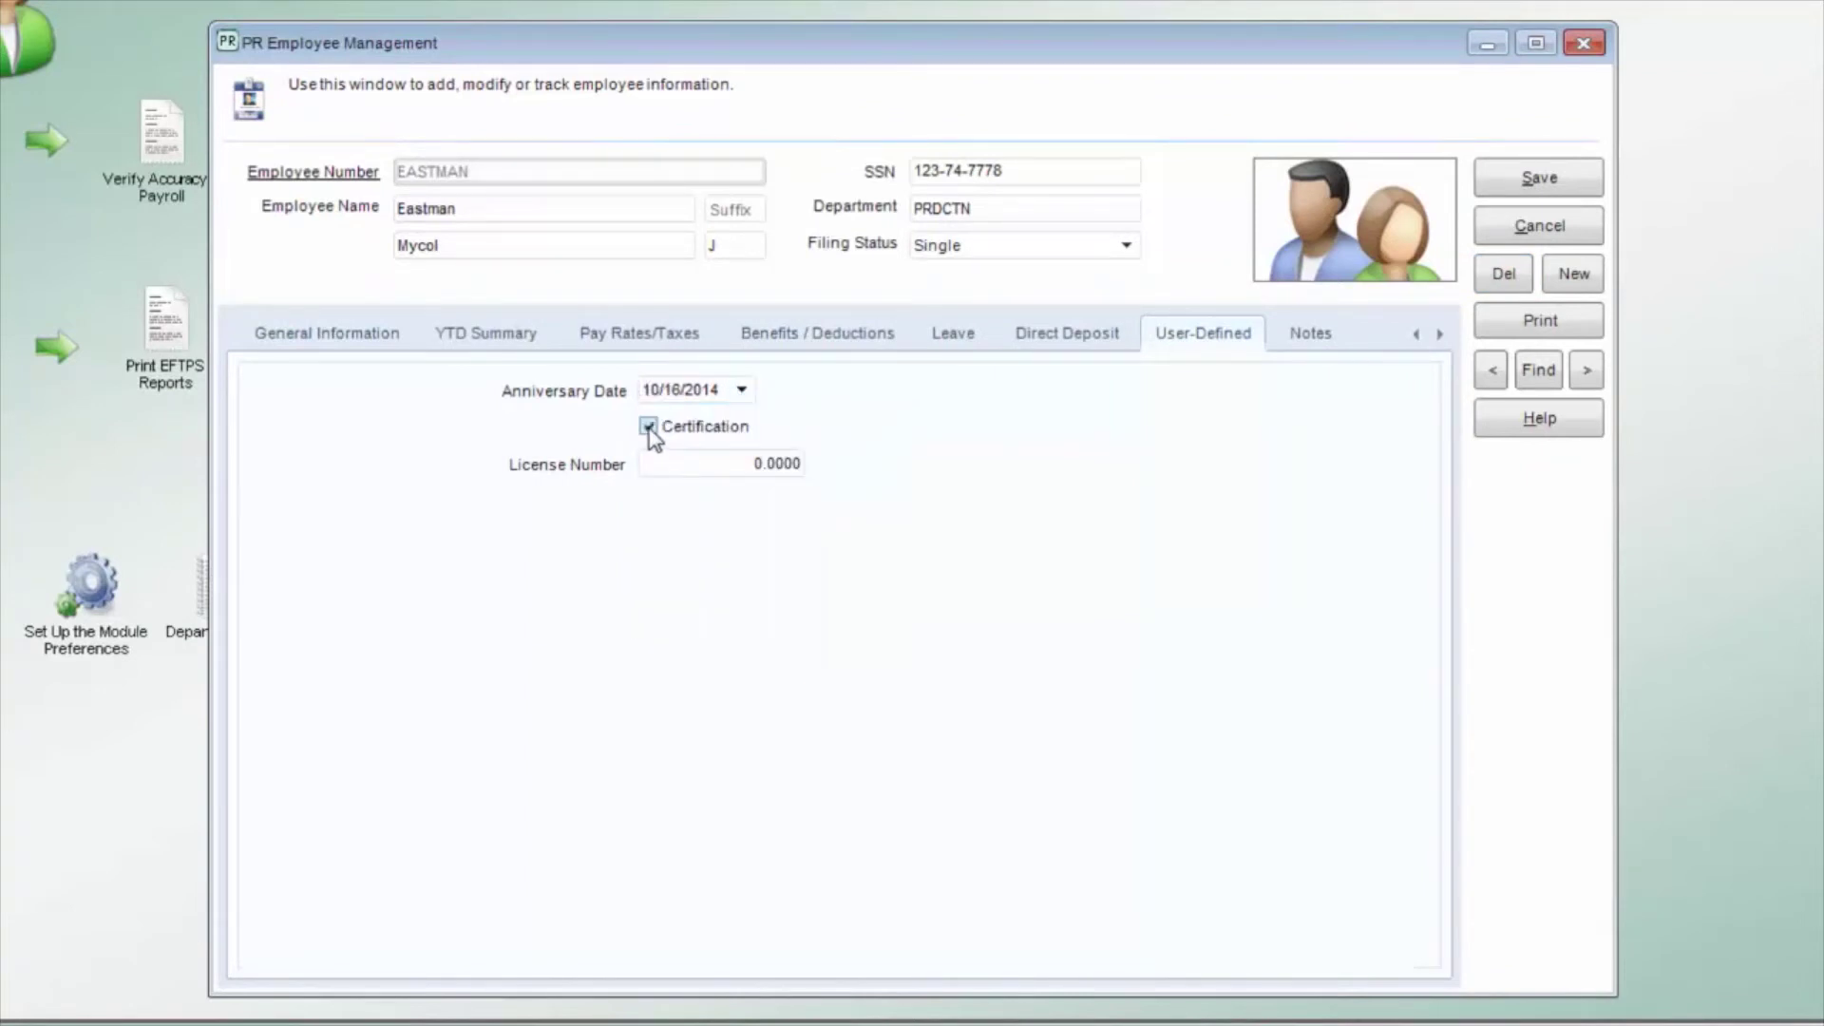
left_click(712, 458)
type("356410")
key("Tab")
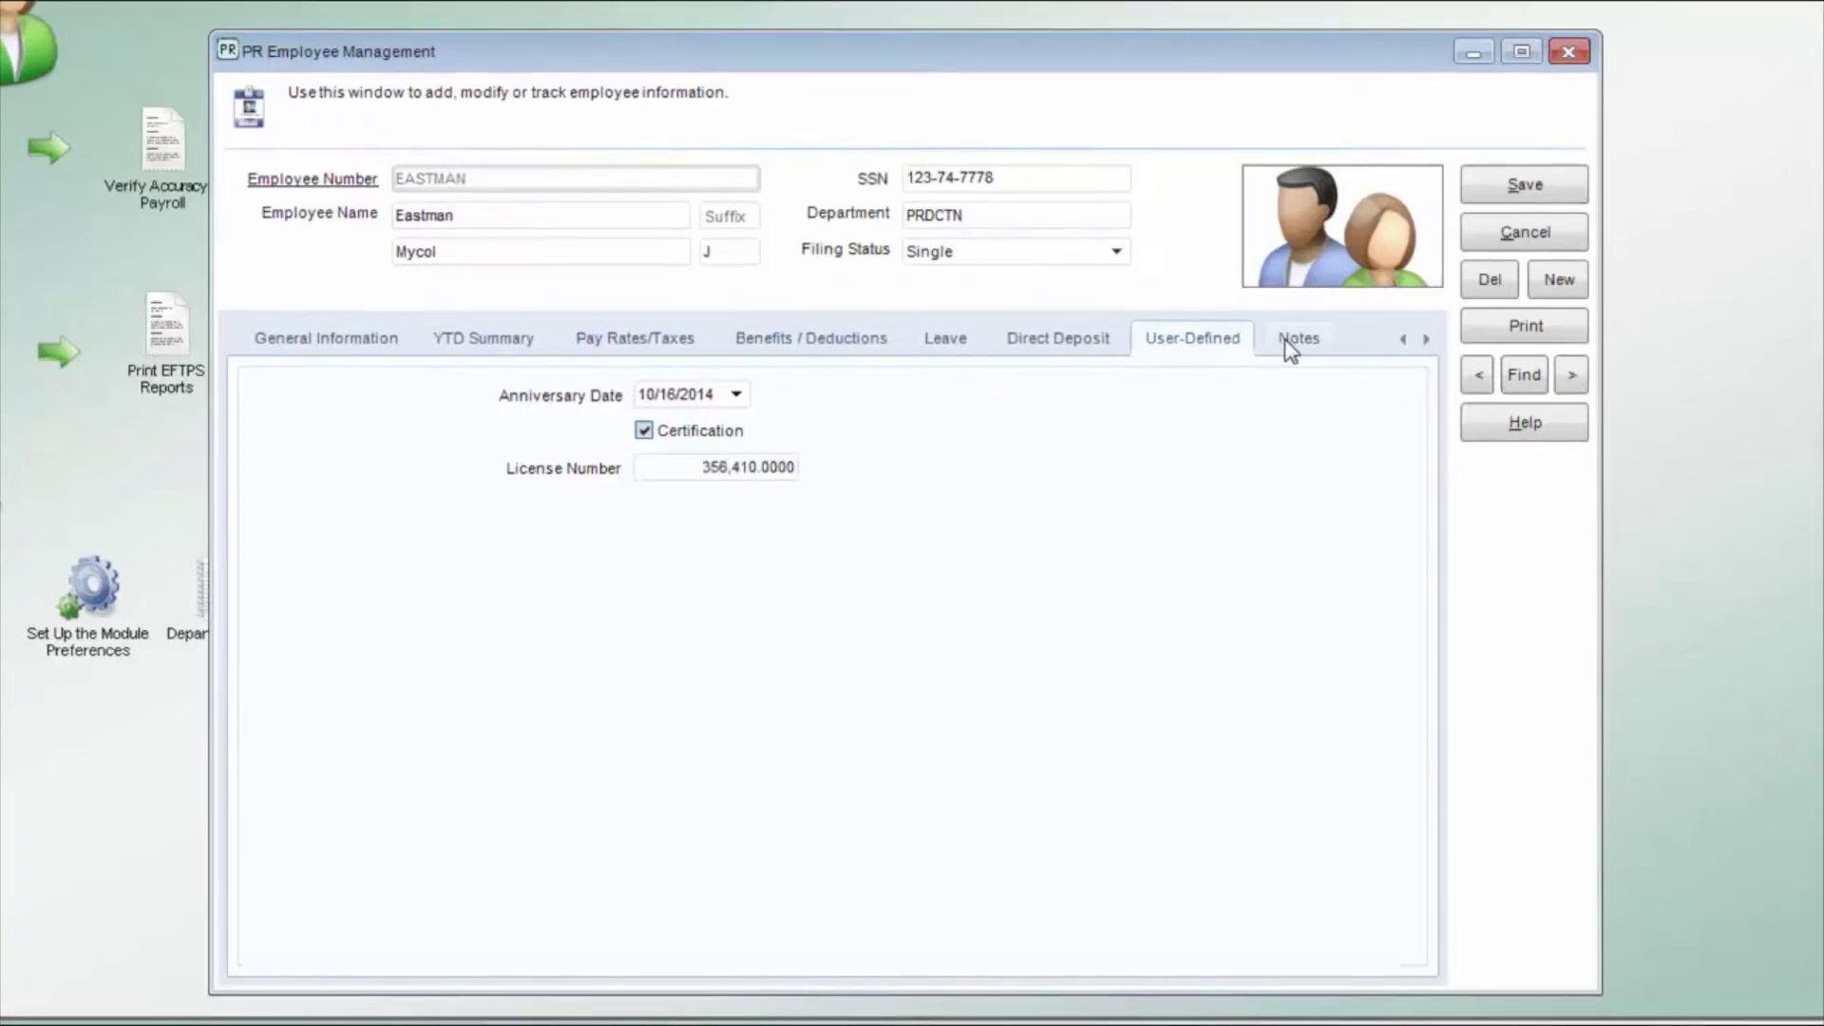
Step: Add a time-stamped note reading 'Add notes here for time-stamped notation'
left_click(1292, 342)
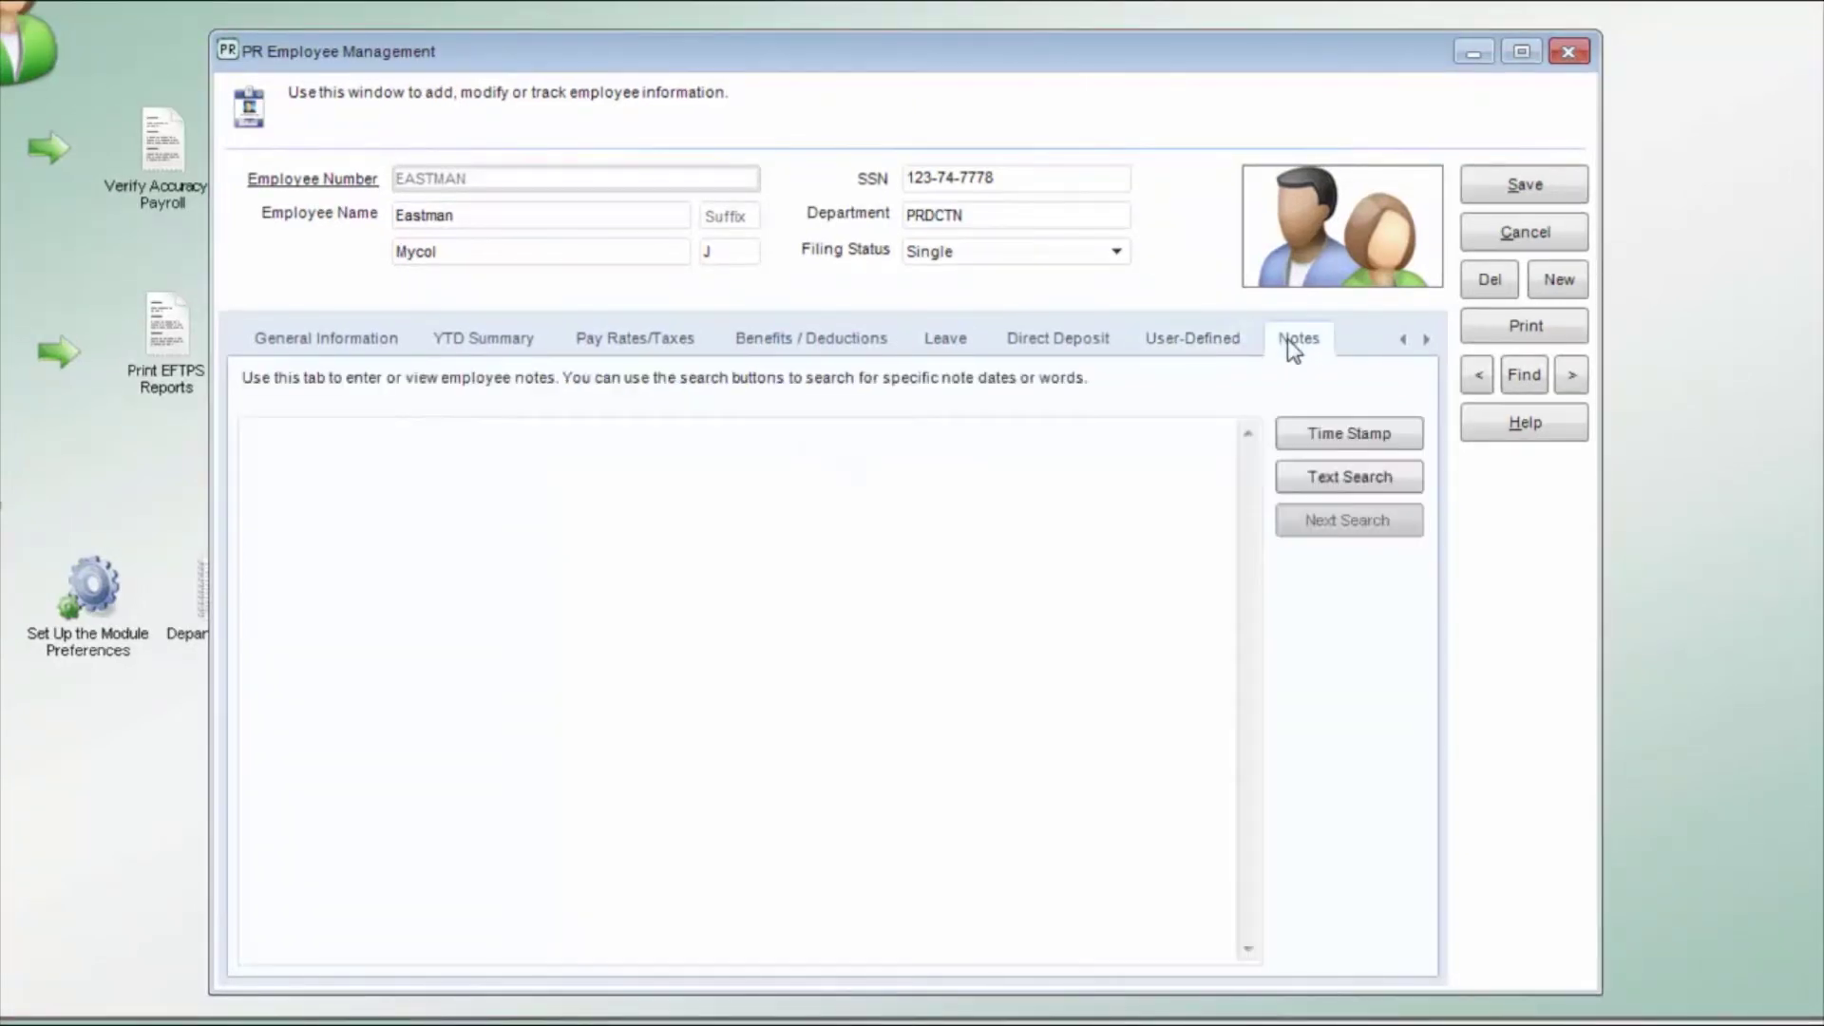
left_click(1313, 431)
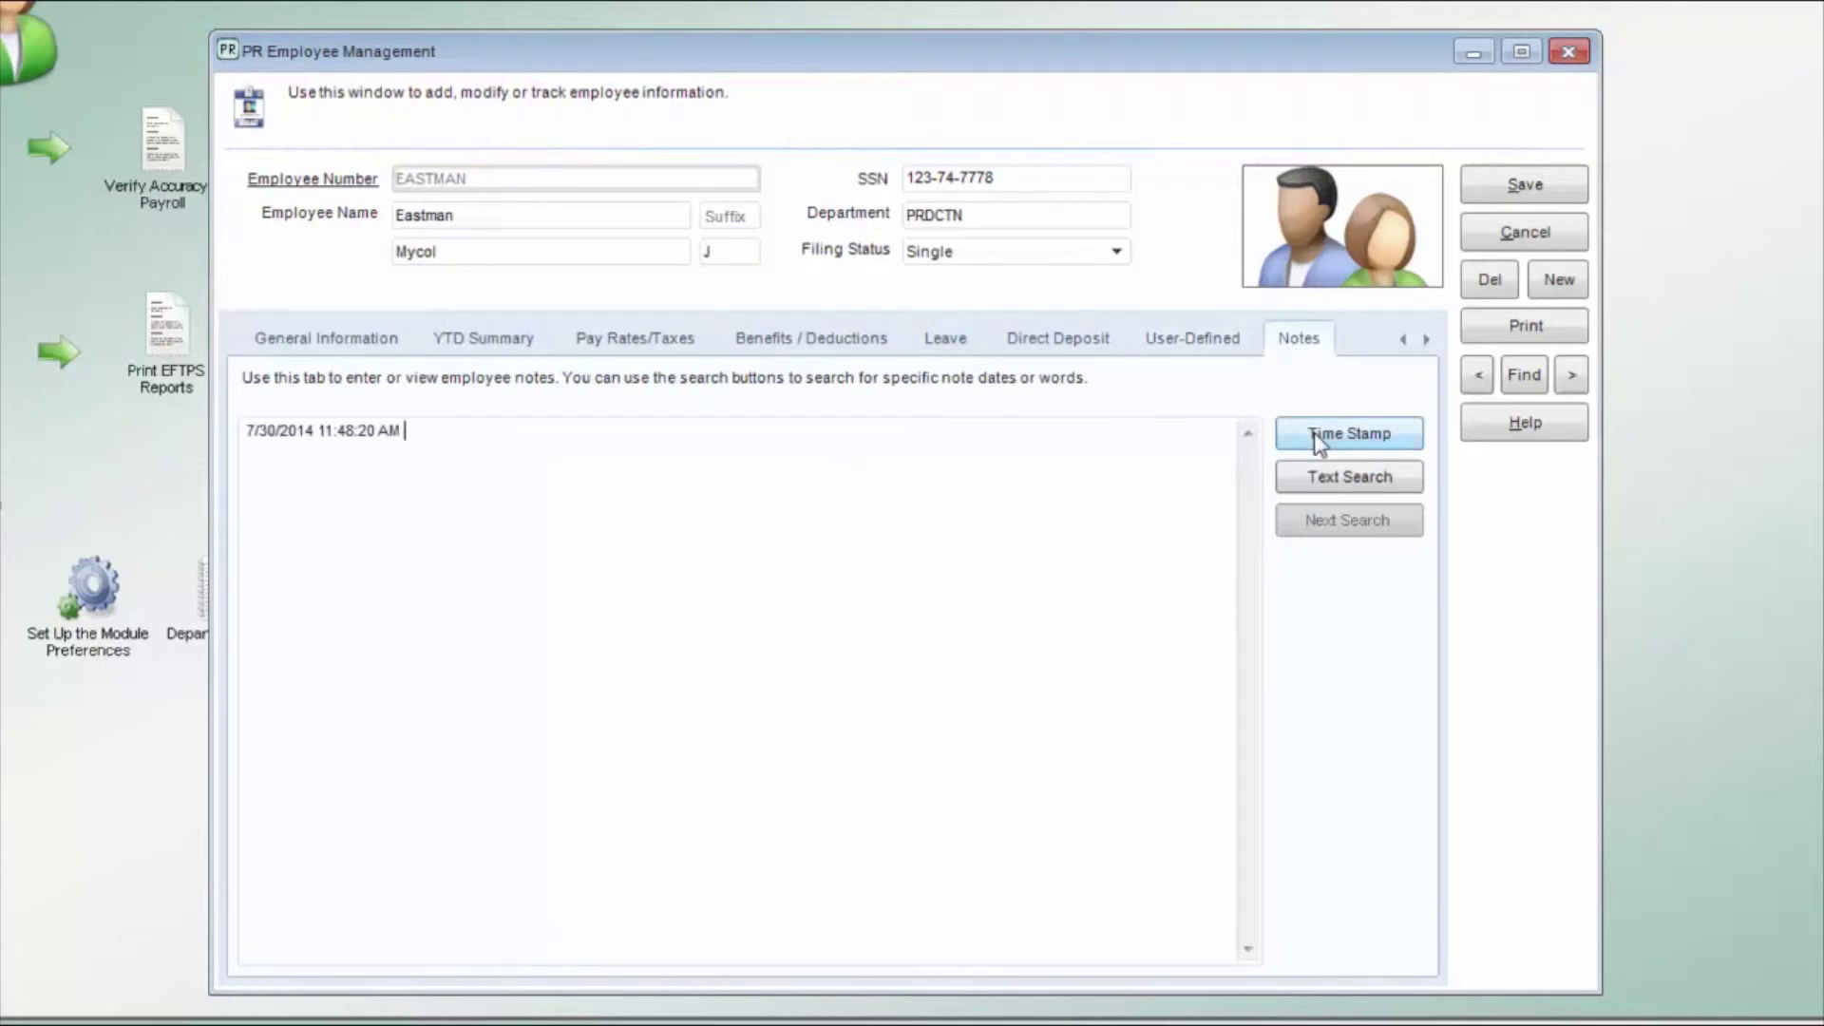
type("Add notes here for time-stamped ")
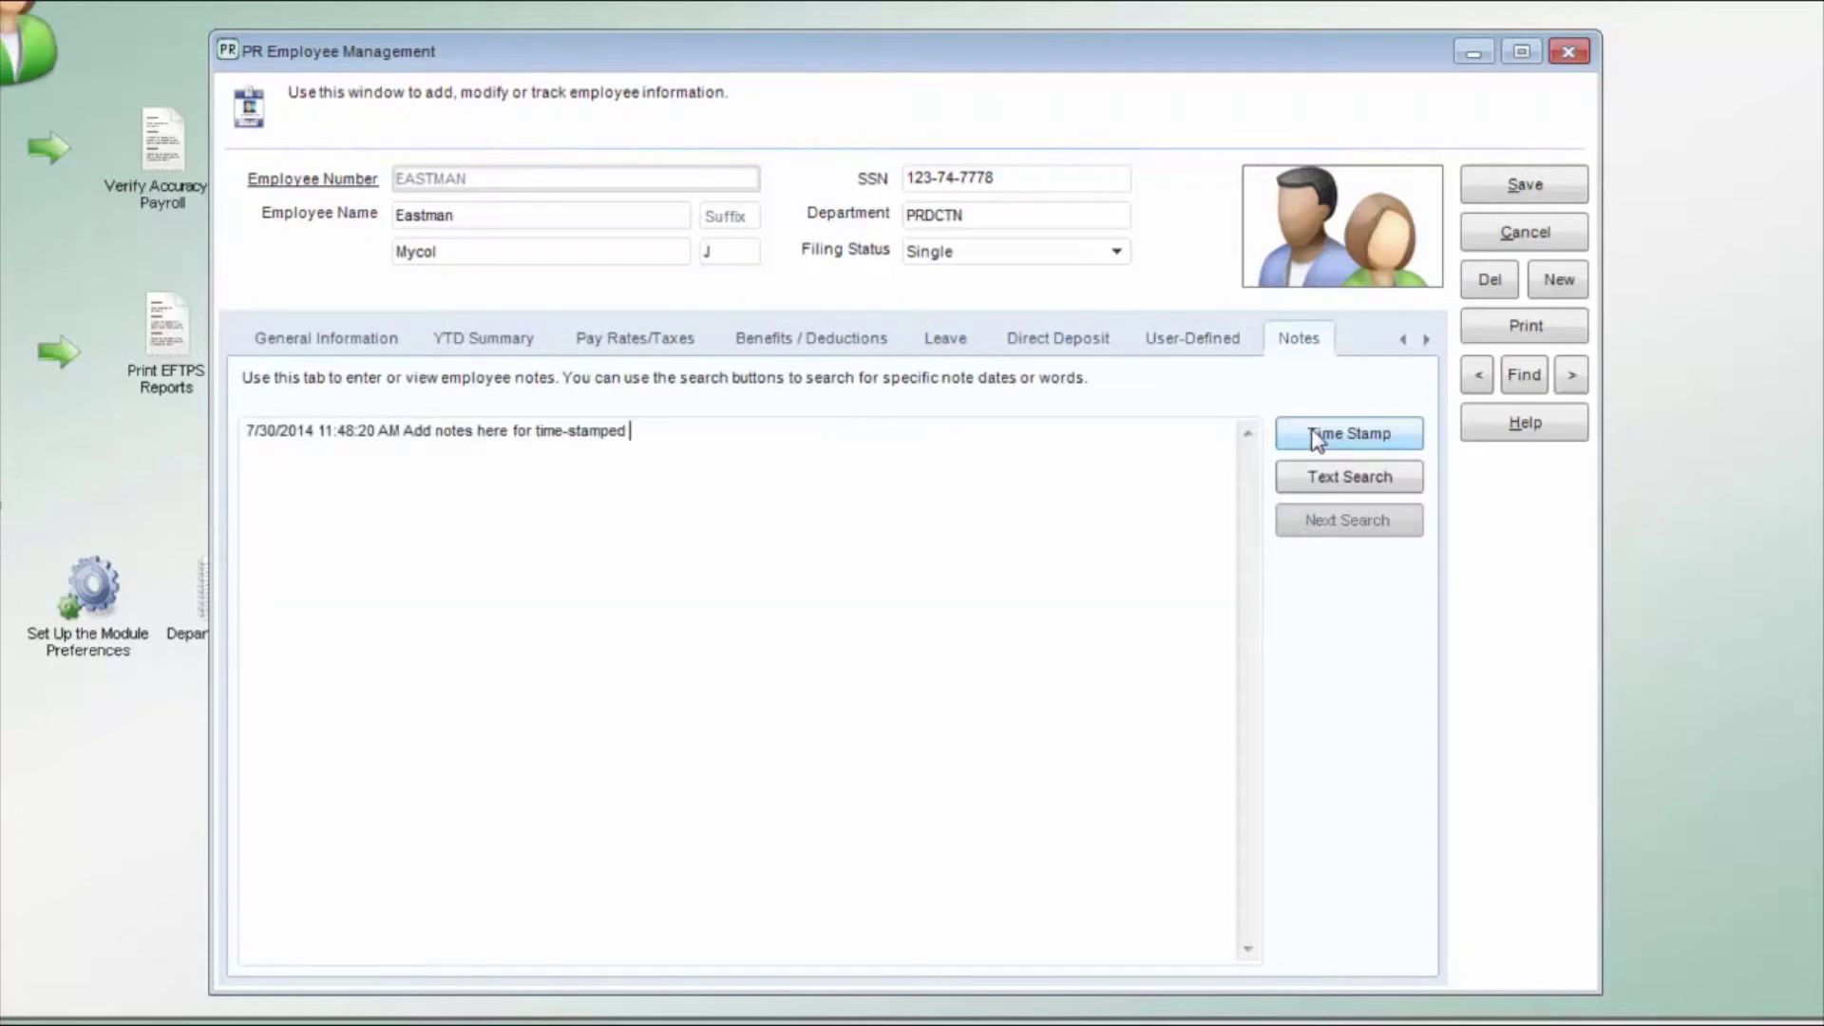
type("notation")
Step: Text-search the notes for 'tim' to locate the word time
left_click(1366, 482)
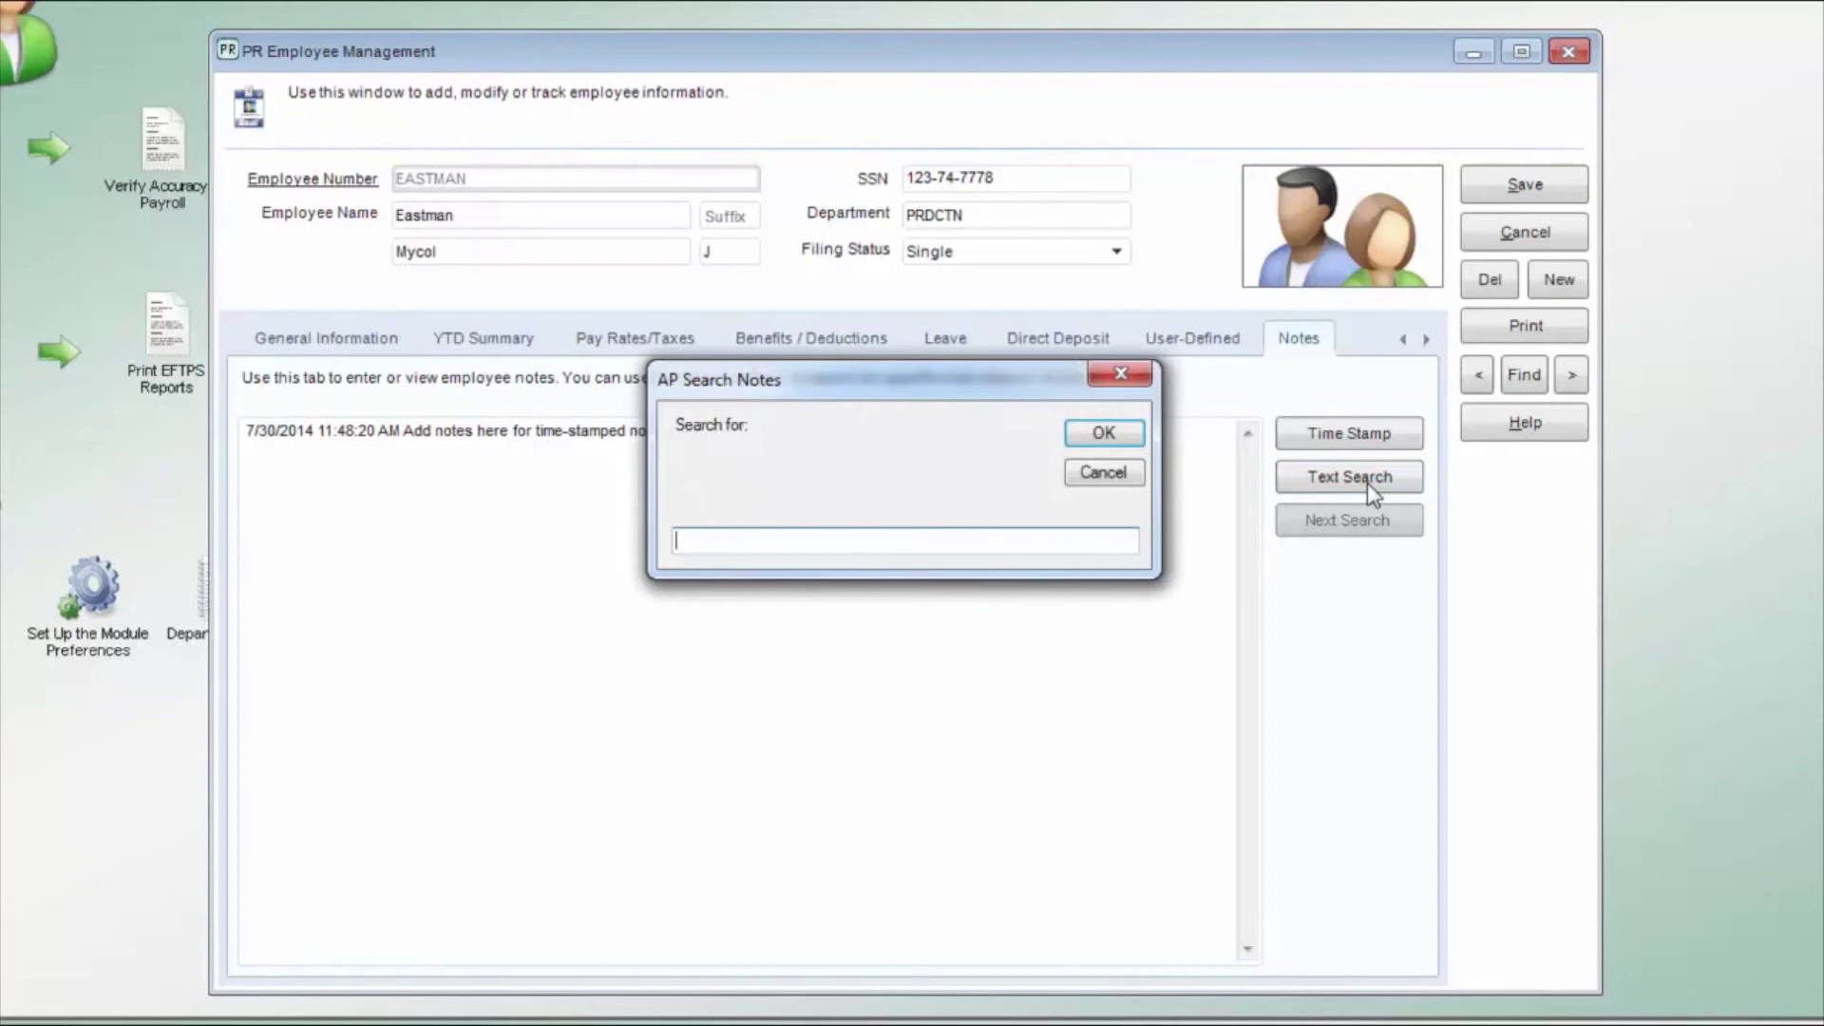
type("time")
key("Return")
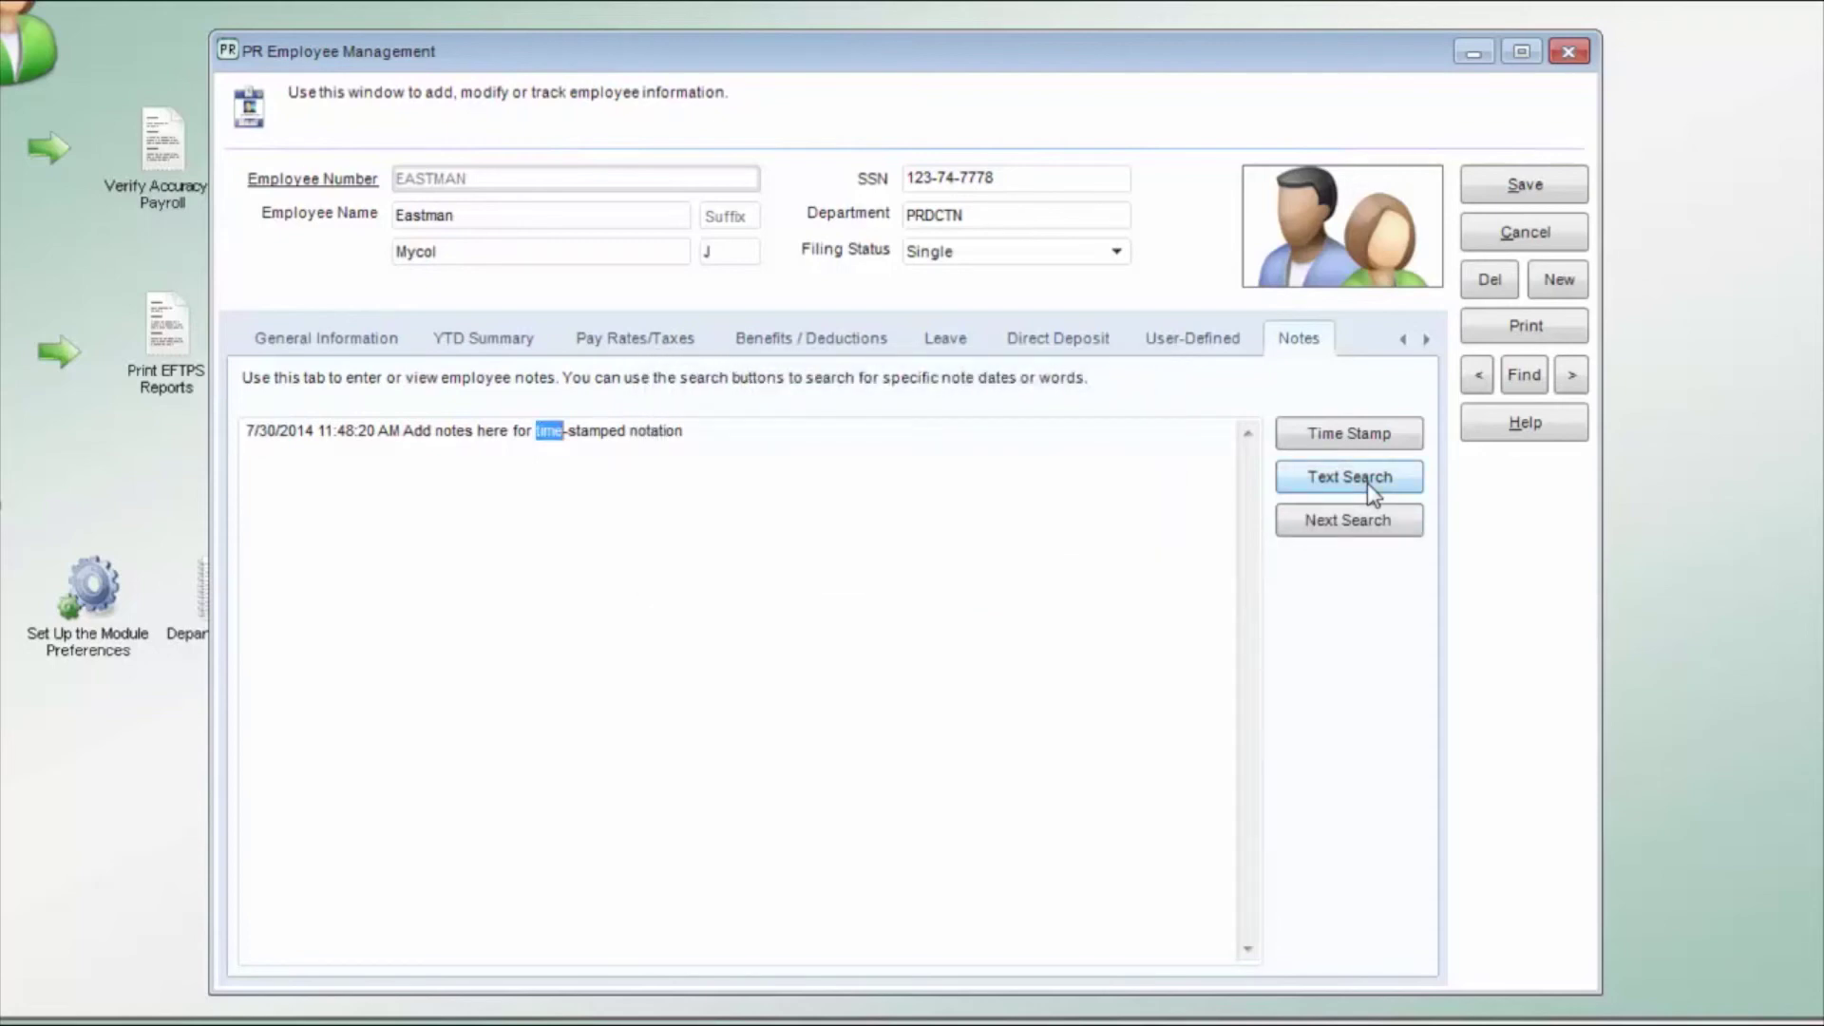